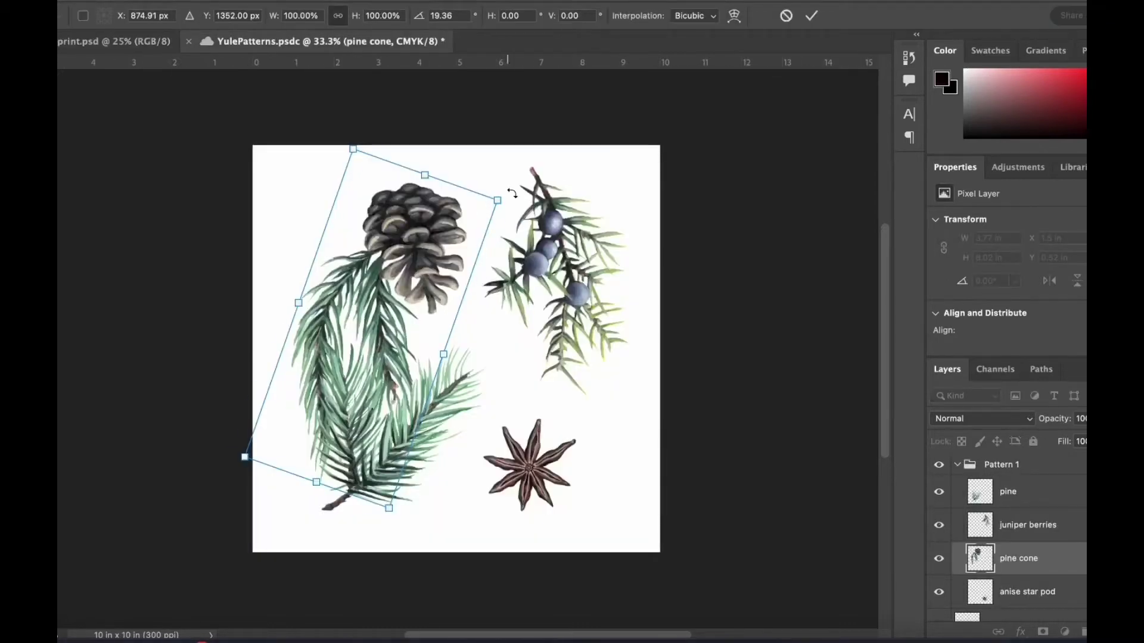
Rotate the pine cone branch clockwise and place it in the upper left of the canvas
drag(481, 280, 391, 276)
drag(514, 141, 540, 169)
drag(417, 246, 431, 229)
key(Return)
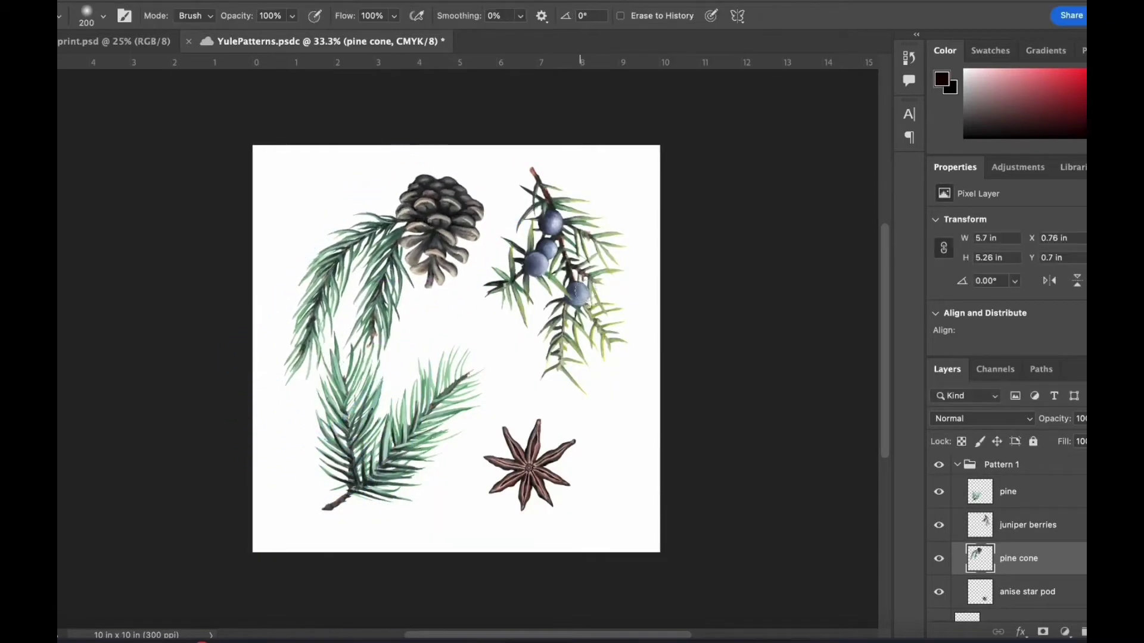
Rotate the juniper berries sprig slightly and move it down a little in the upper right of the canvas
super+click(578, 291)
key(super+t)
drag(546, 145, 537, 147)
drag(549, 167, 552, 187)
key(Return)
Rotate the pine sprig slightly and shift it towards the lower centre of the canvas
super+drag(329, 508, 366, 489)
key(super+t)
drag(359, 497, 378, 513)
drag(436, 460, 465, 488)
key(Return)
Move the anise star to the lower left of the canvas and rotate the pine sprig into place at the lower right
super+drag(548, 480, 357, 479)
super+drag(480, 454, 503, 443)
key(super+t)
drag(608, 342, 640, 404)
drag(549, 448, 552, 462)
key(Return)
Nudge the anise star to about X 1.3 in, Y 6.1 in and the pine cone to about X 0.64 in, Y 0.84 in
drag(337, 467, 352, 443)
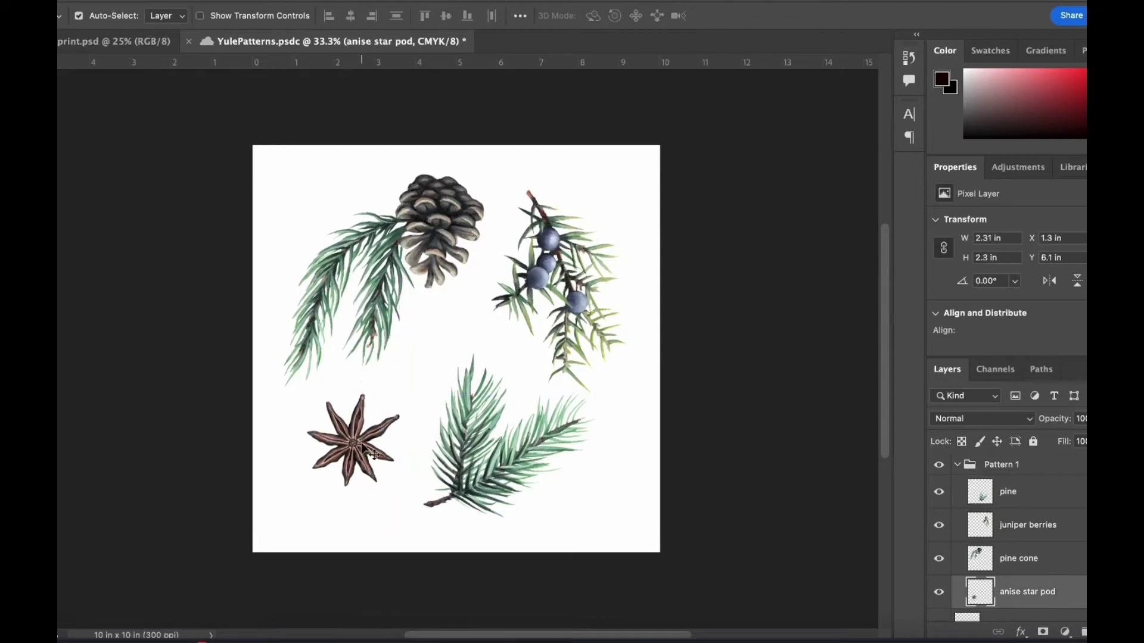
drag(440, 238, 434, 244)
Add vertical guides at the canvas centre (5 in), the left edge (0 in) and the right edge (10 in)
drag(58, 90, 458, 90)
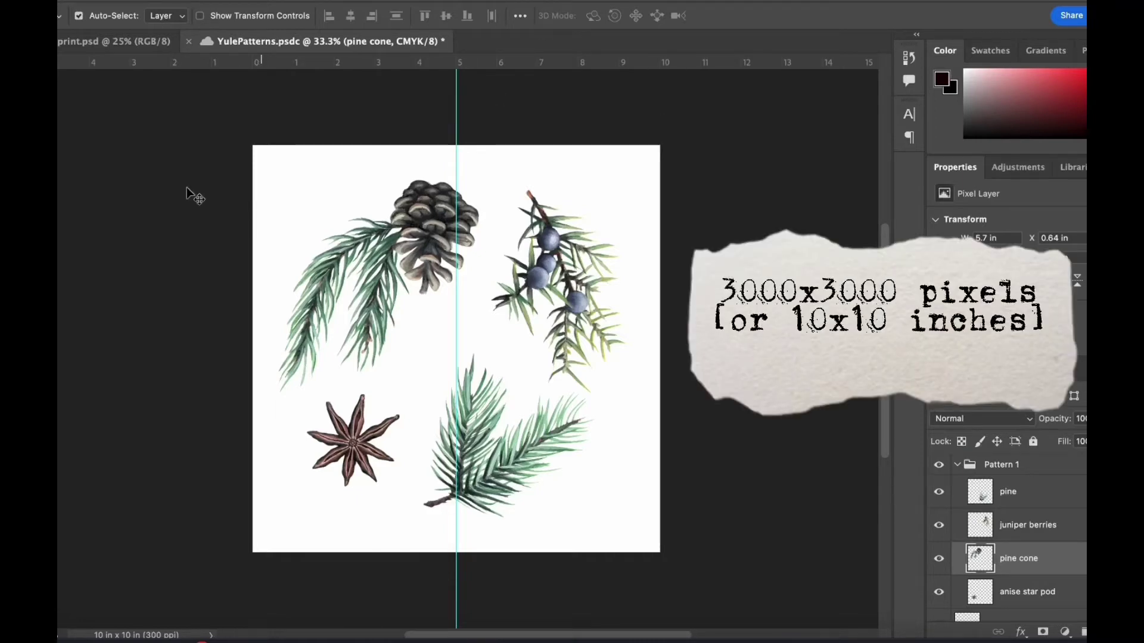
drag(58, 143, 253, 204)
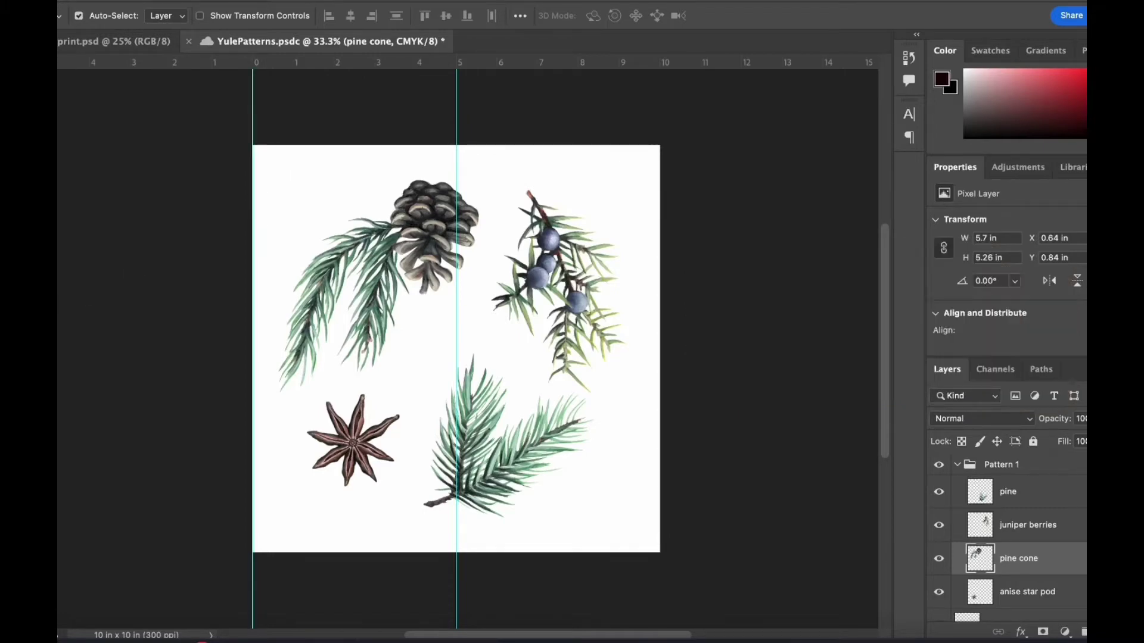
drag(59, 280, 662, 212)
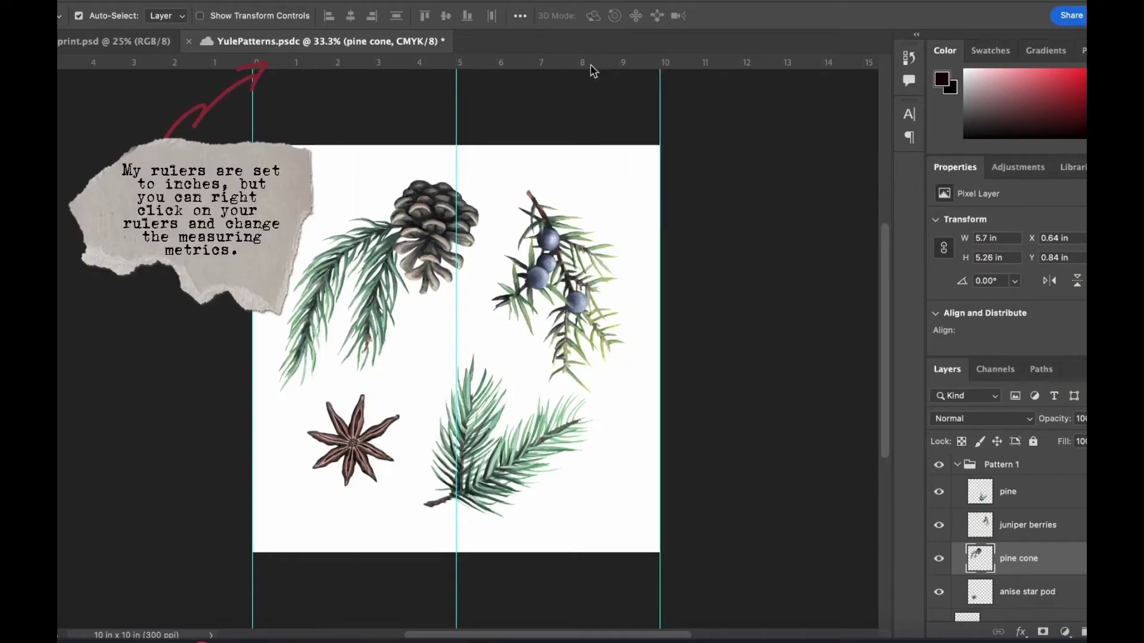
Add horizontal guides at the canvas's top edge, vertical centre and bottom edge
drag(591, 70, 599, 144)
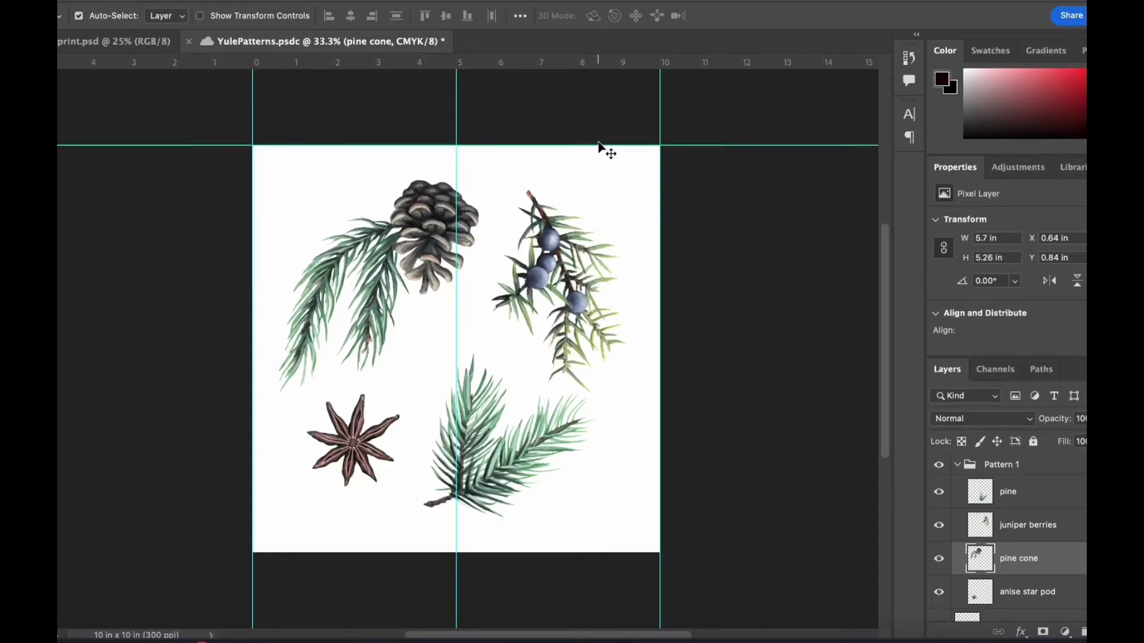
drag(595, 69, 570, 350)
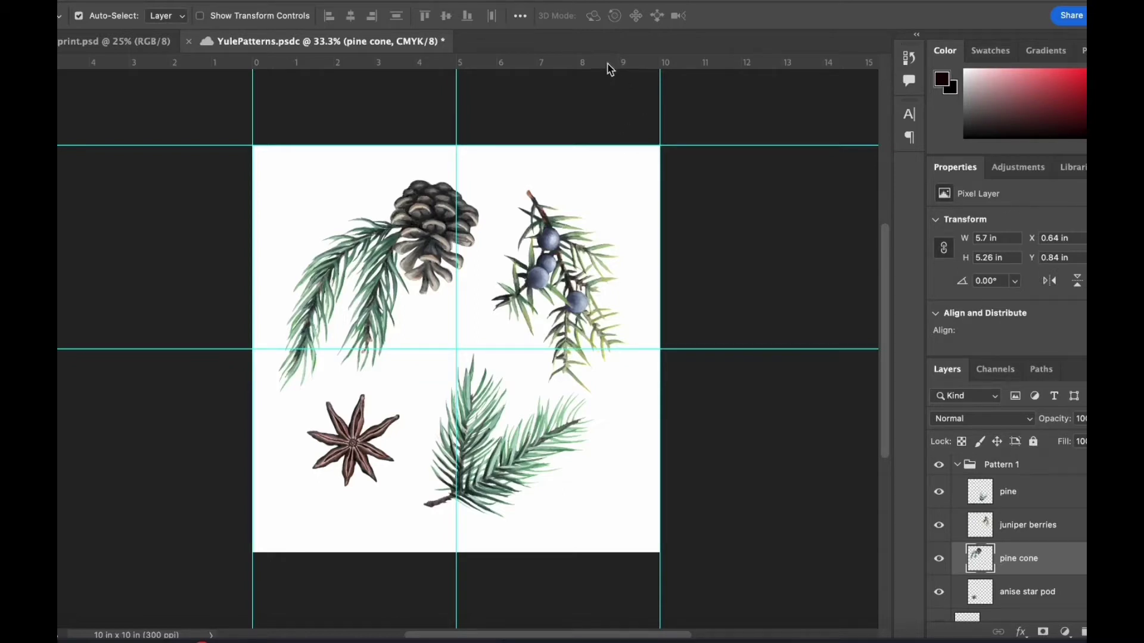
drag(609, 64, 580, 554)
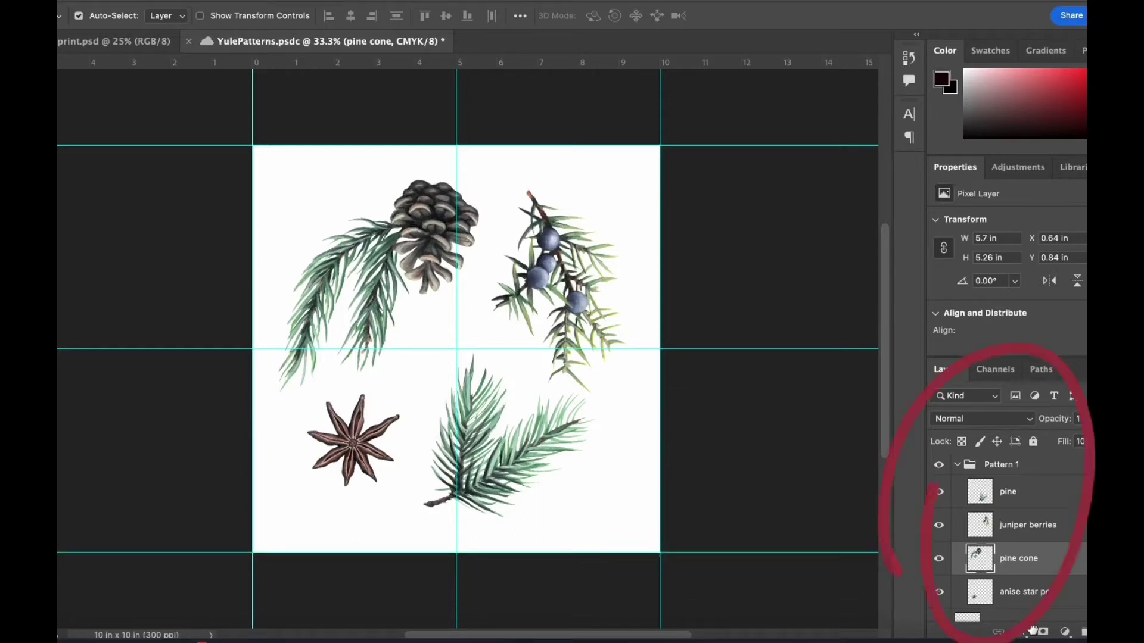
Duplicate the pine, juniper berries, pine cone and anise star pod layers and merge the copies into one layer
click(1017, 469)
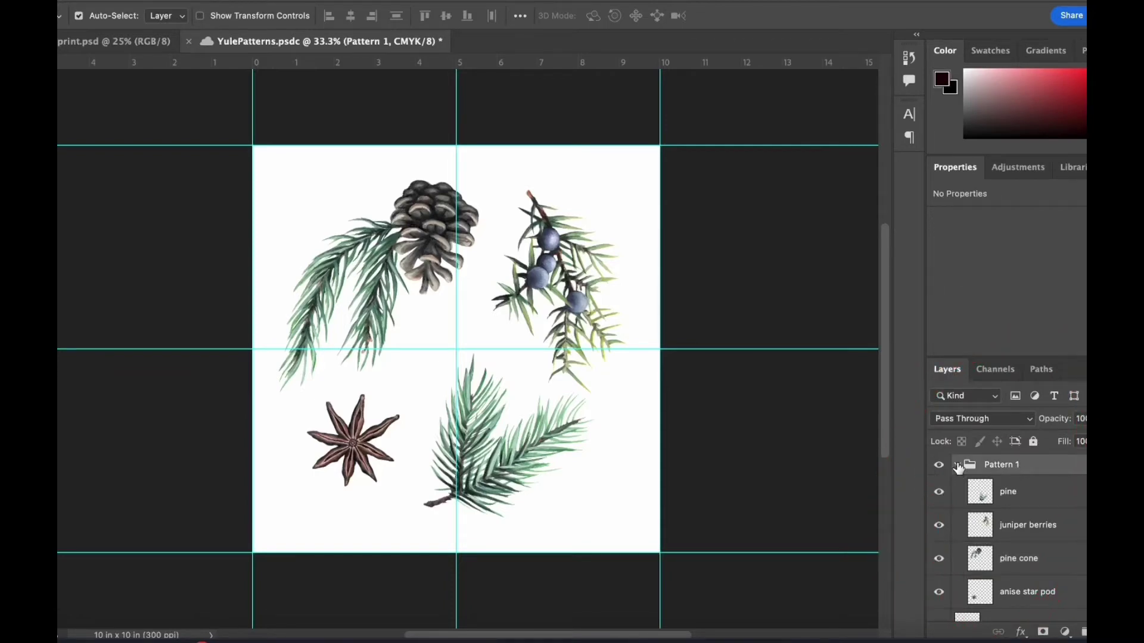
click(1040, 495)
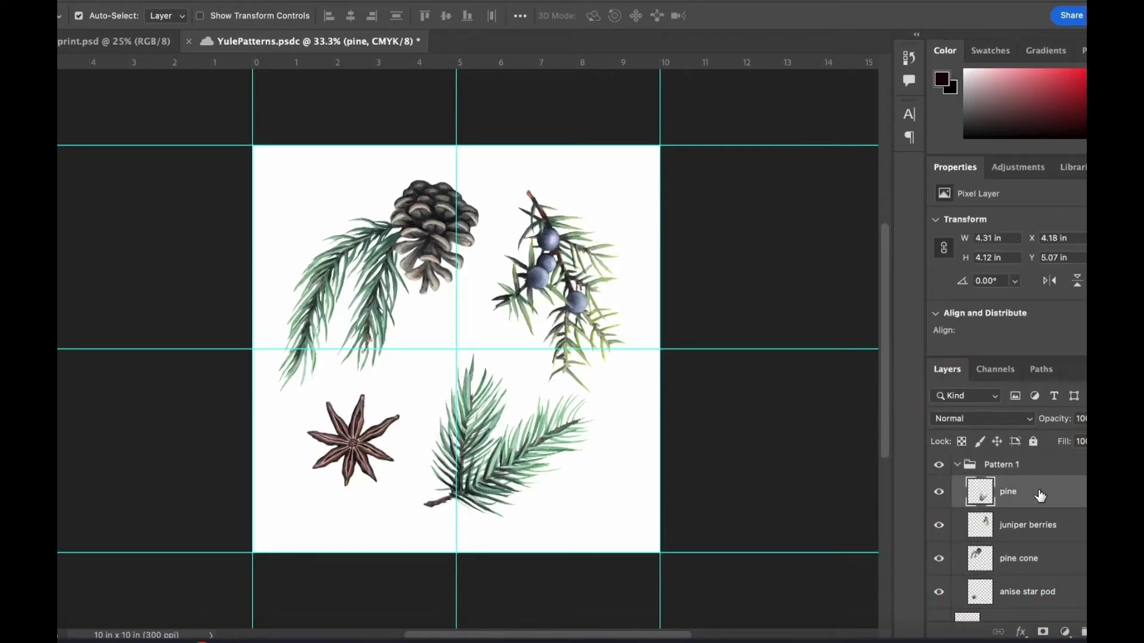
shift+click(1020, 594)
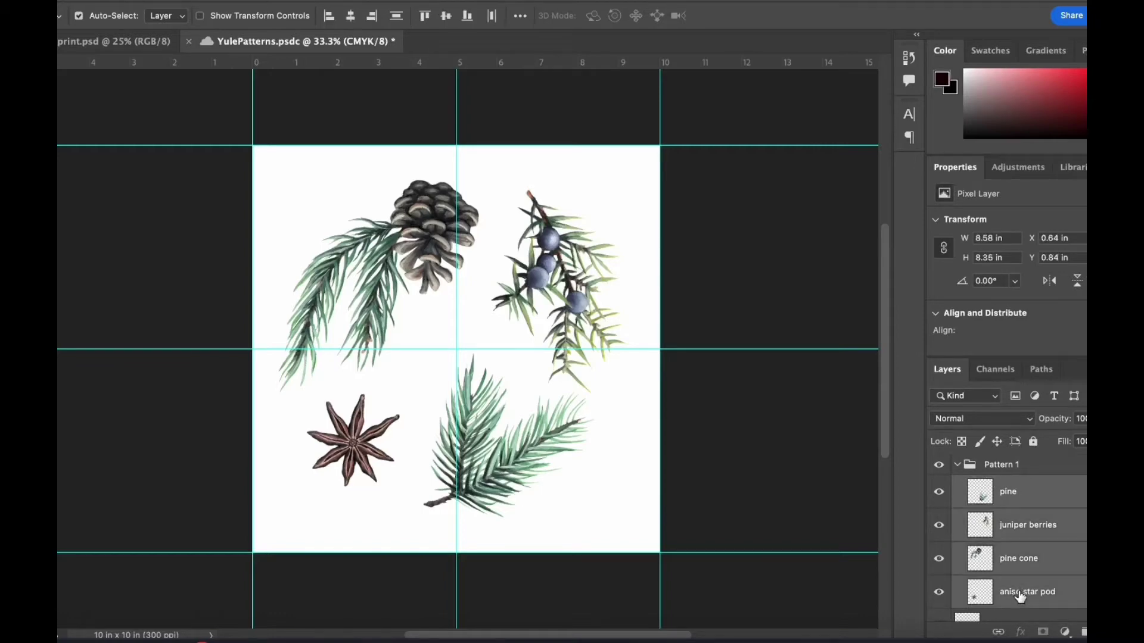
key(ctrl+j)
right_click(1041, 540)
mouse_move(941, 626)
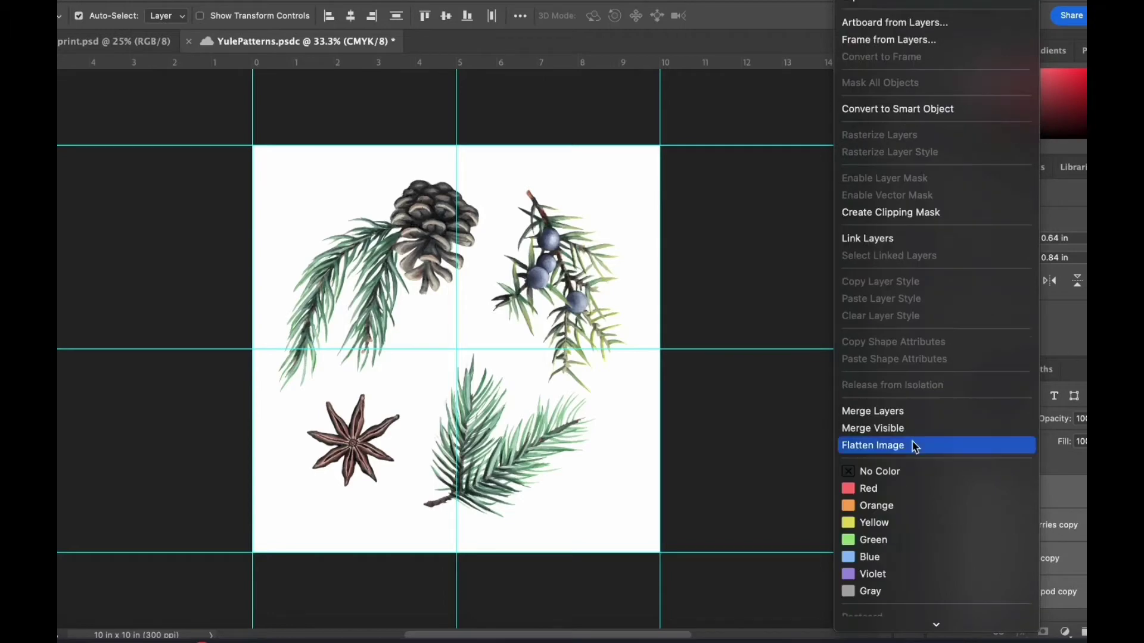
click(905, 411)
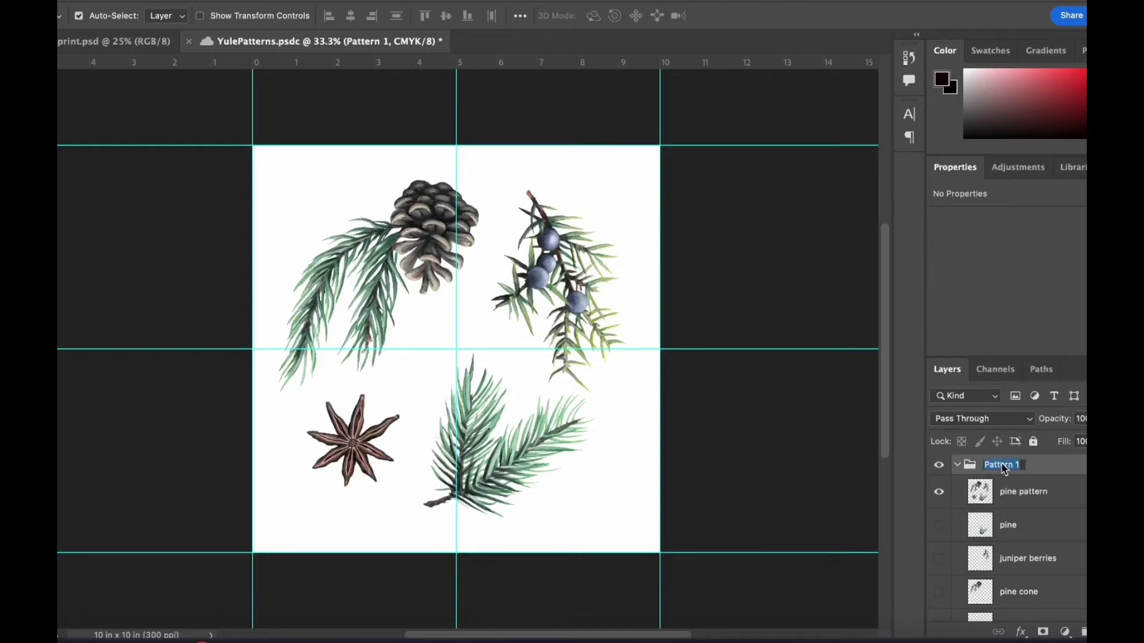
Rename the Pattern 1 layer group as Pine Pattern
text(Pine Pattern)
key(Return)
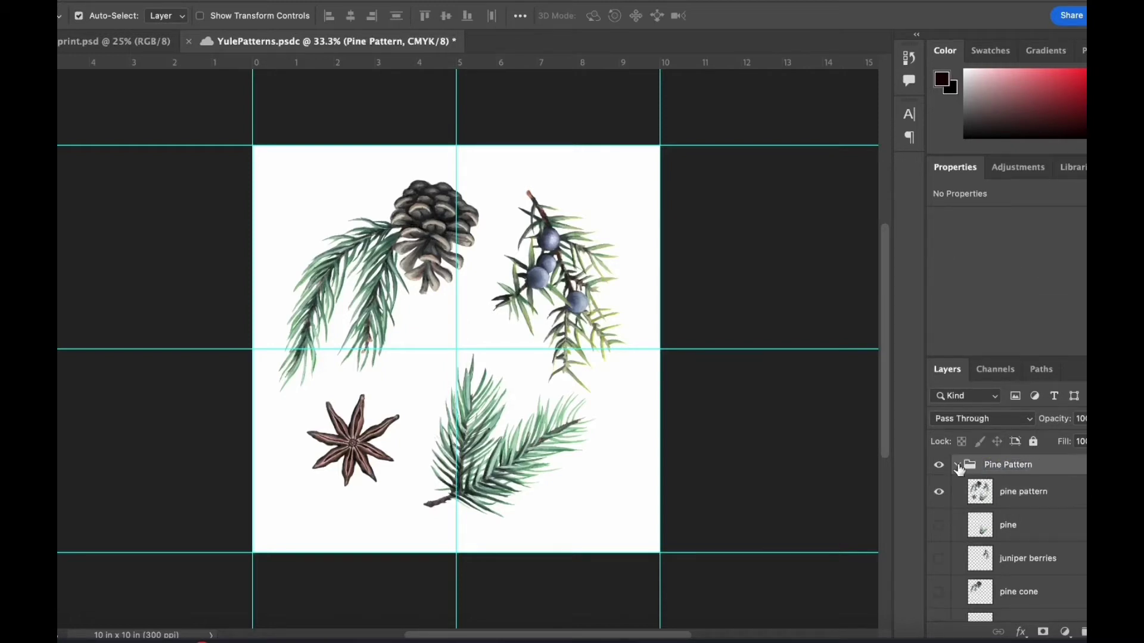
click(957, 465)
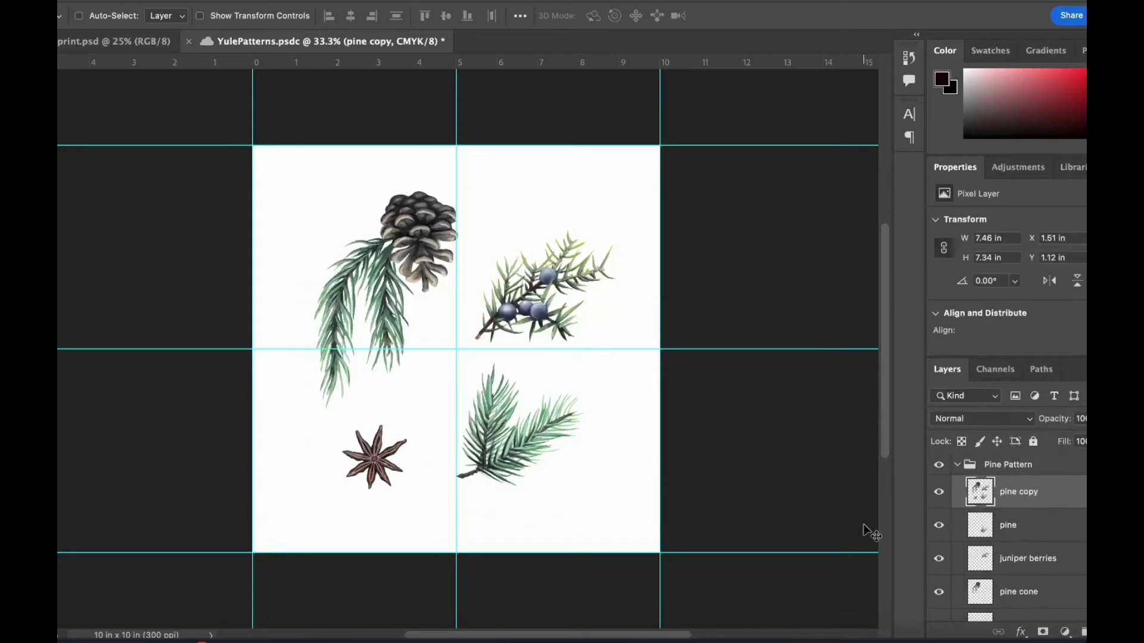
Rotate the pine cone branch so its needles point upwards and position it left of the vertical centre guide
click(1081, 584)
scroll(1081, 530, down, 1)
click(1081, 529)
key(super+t)
drag(487, 131, 384, 476)
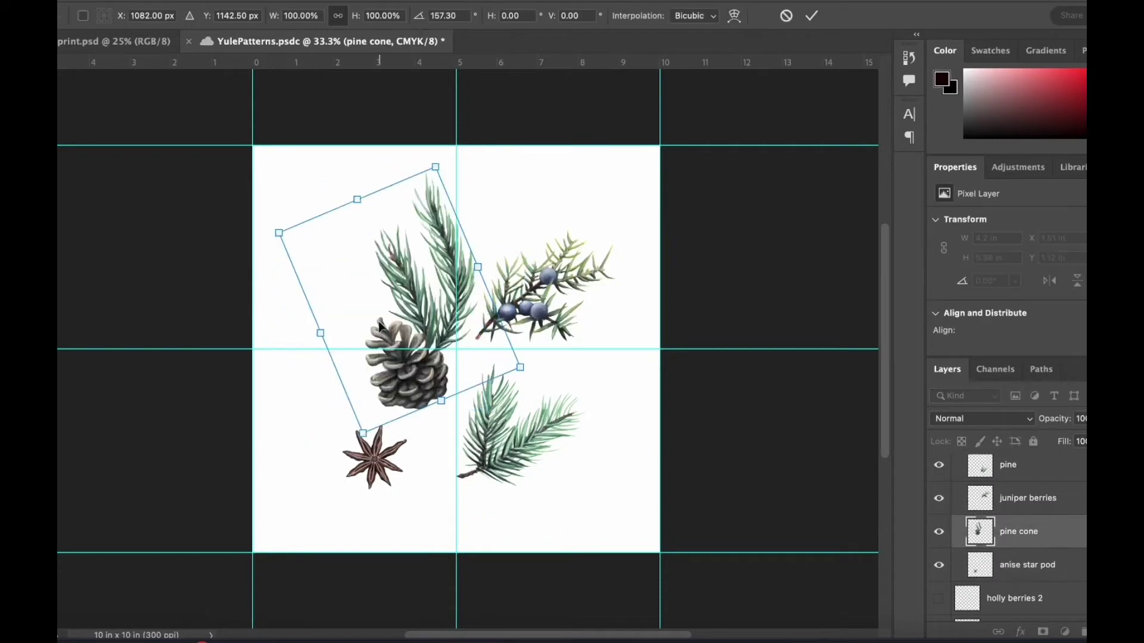
drag(363, 436, 366, 422)
drag(410, 362, 386, 365)
key(Return)
Rotate the juniper berries sprig counterclockwise and move it up slightly in the upper-right quarter of the canvas
drag(543, 314, 523, 309)
key(super+t)
drag(575, 194, 521, 181)
drag(525, 291, 520, 272)
key(Return)
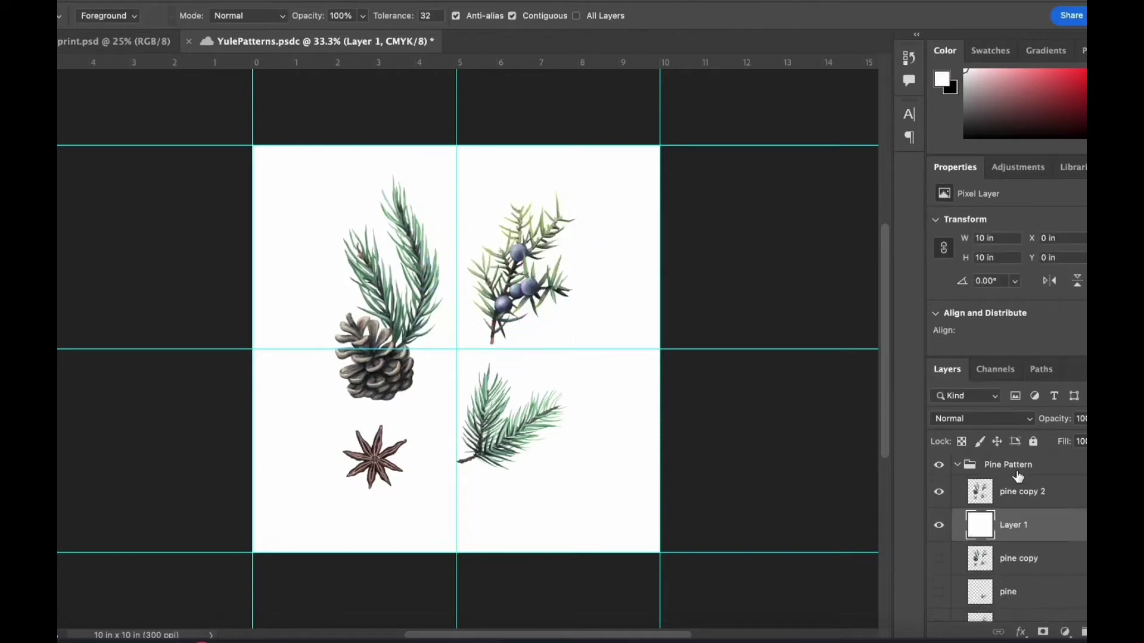
Merge the pine copy 2 layer with the white background Layer 1
right_click(1023, 492)
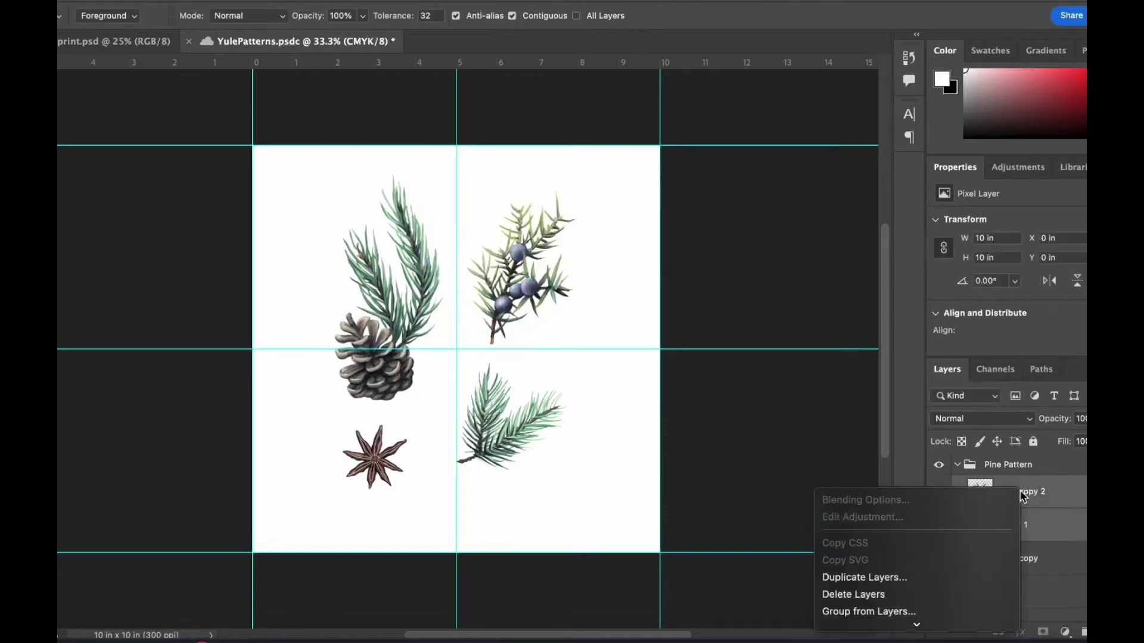
scroll(1013, 305, down, 10)
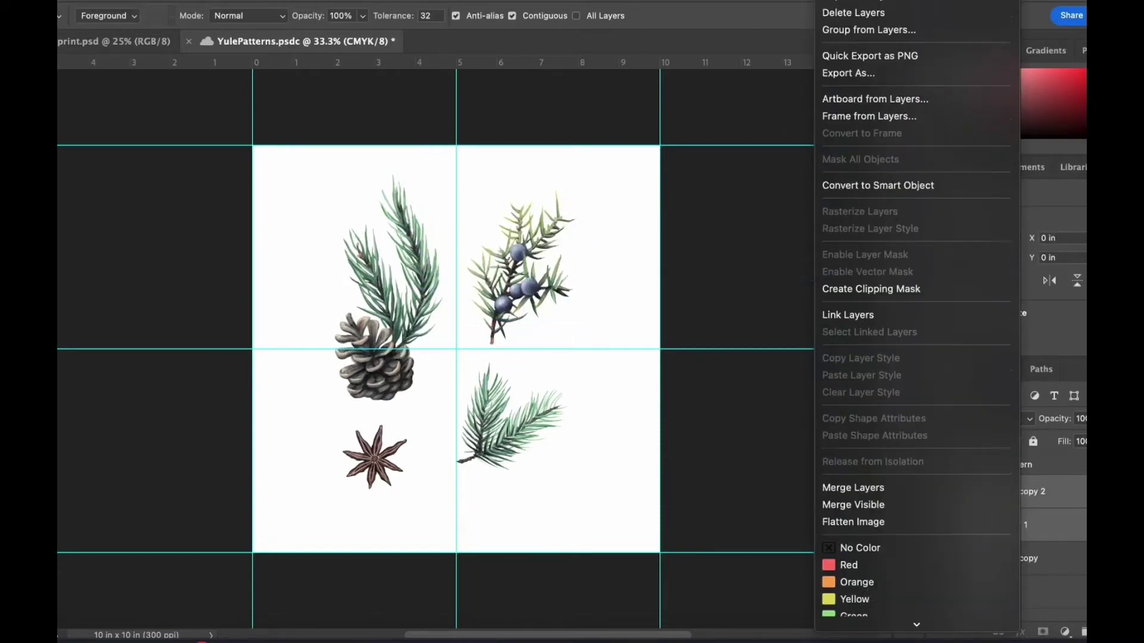
click(882, 441)
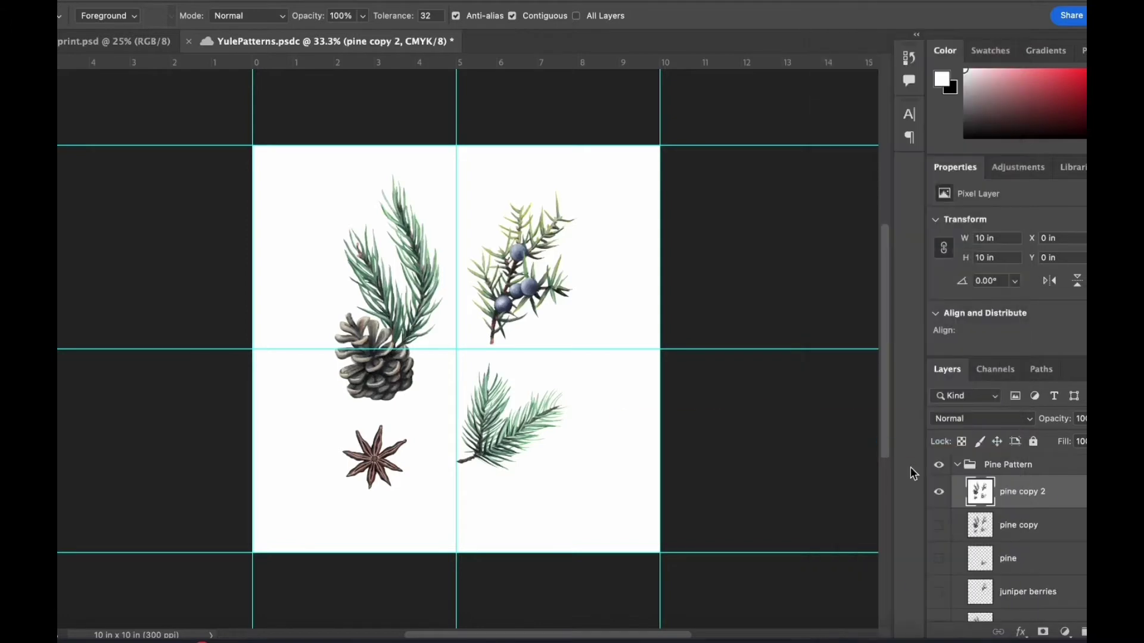
key(ctrl+t)
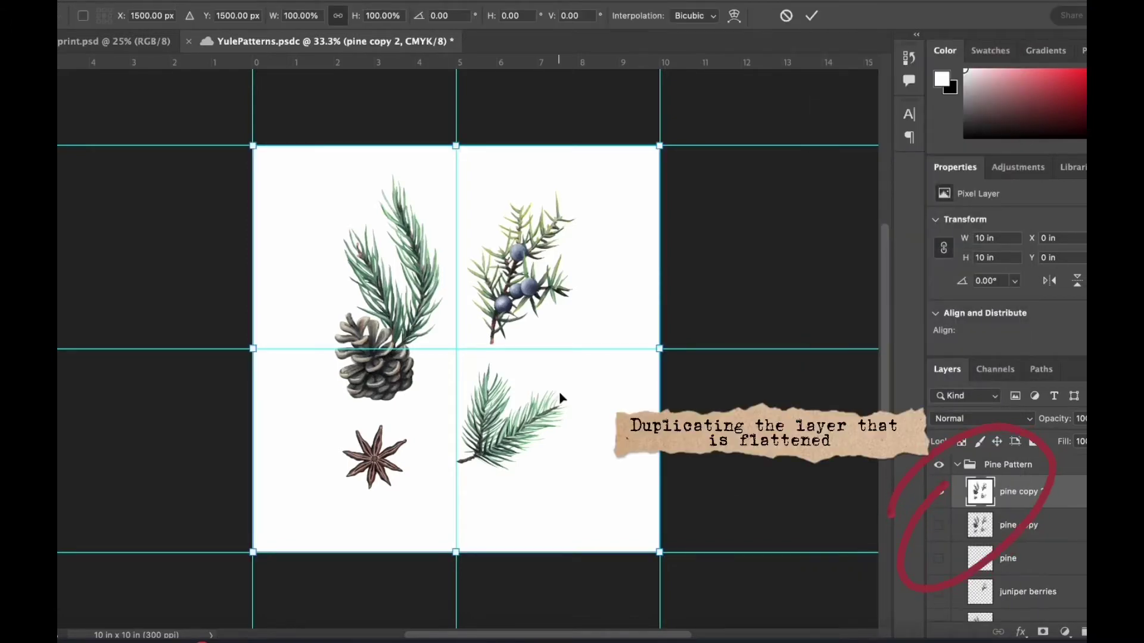
drag(559, 396, 360, 436)
key(ctrl+z)
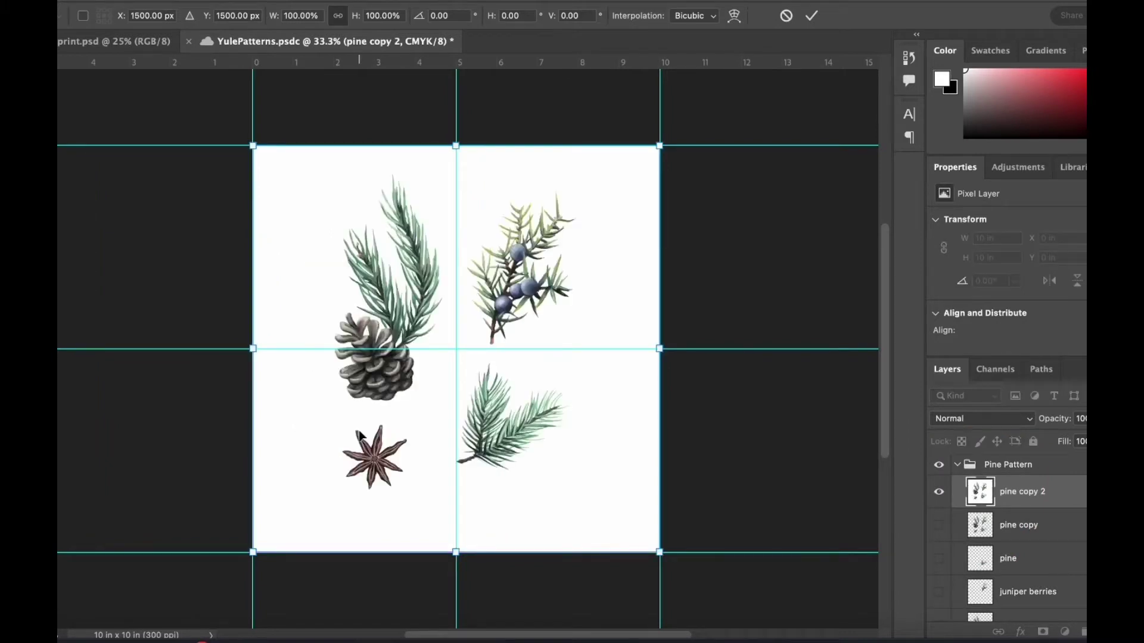
click(812, 16)
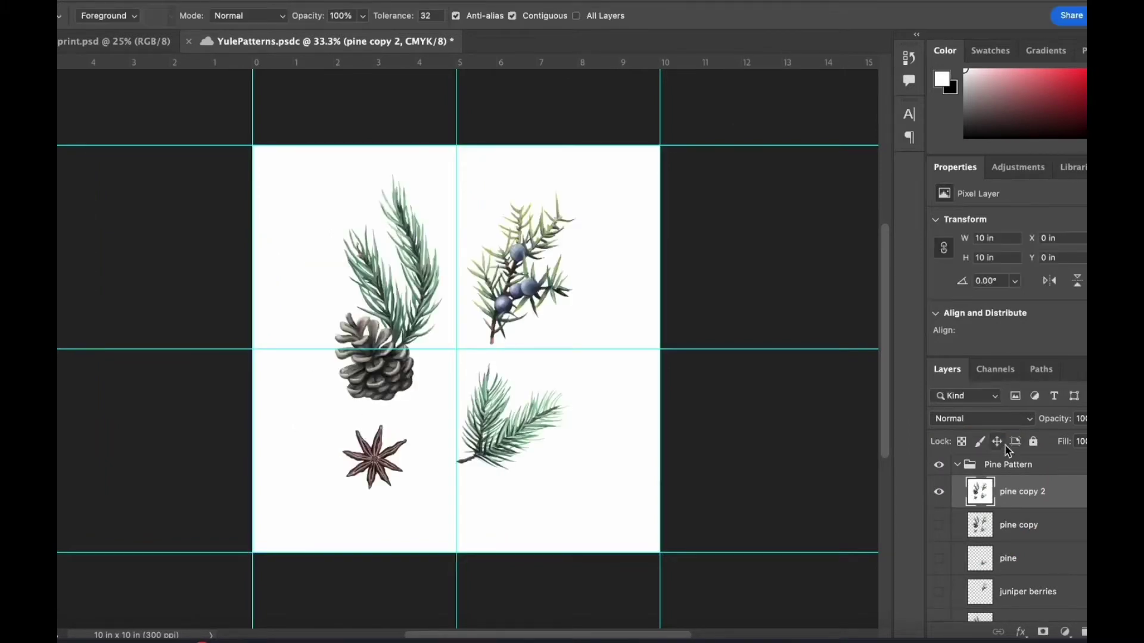
Duplicate the merged pine copy 2 layer, hide the original and move the duplicate left by half the canvas to X 0 px
key(ctrl+j)
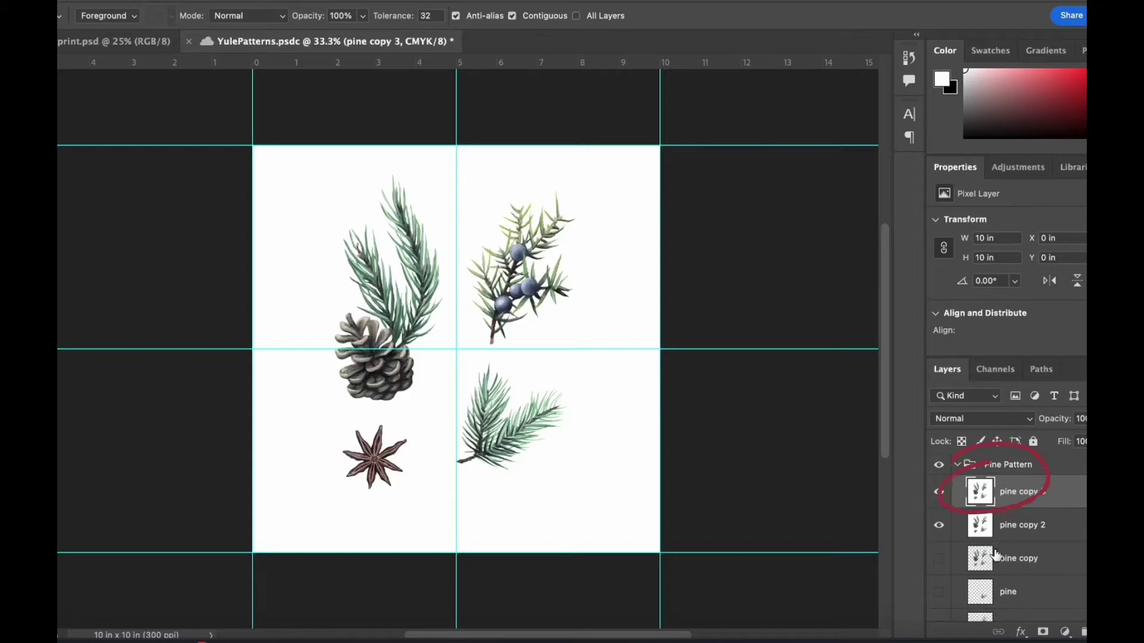
click(939, 525)
key(ctrl+t)
drag(491, 428, 311, 451)
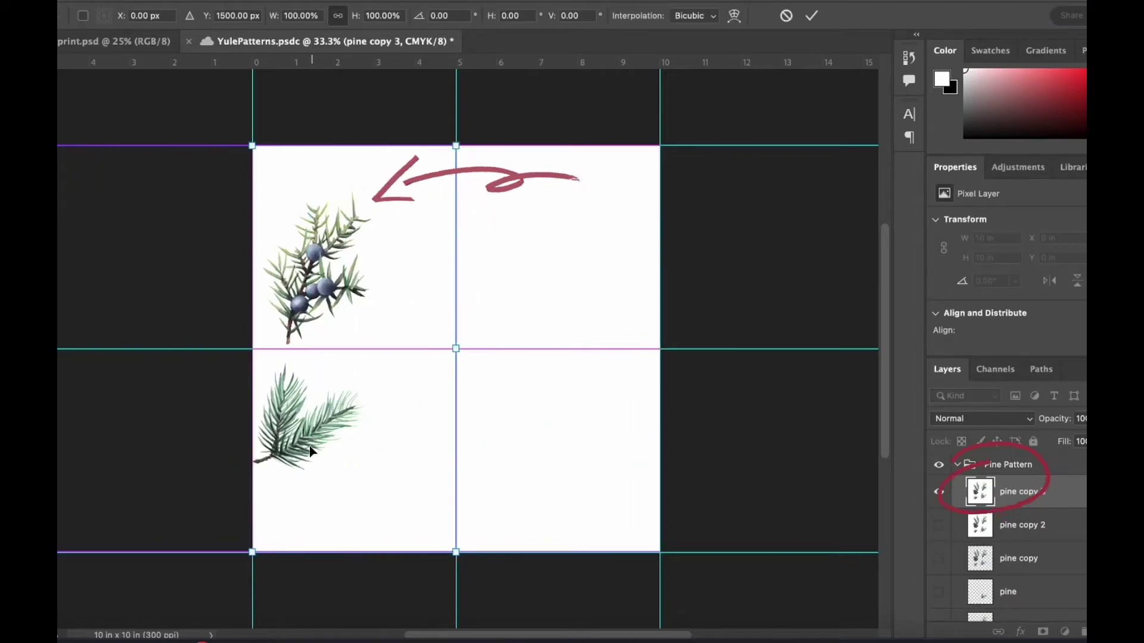
Show the pine copy 2 layer and move it right by half the canvas to X 3000 px
click(1026, 527)
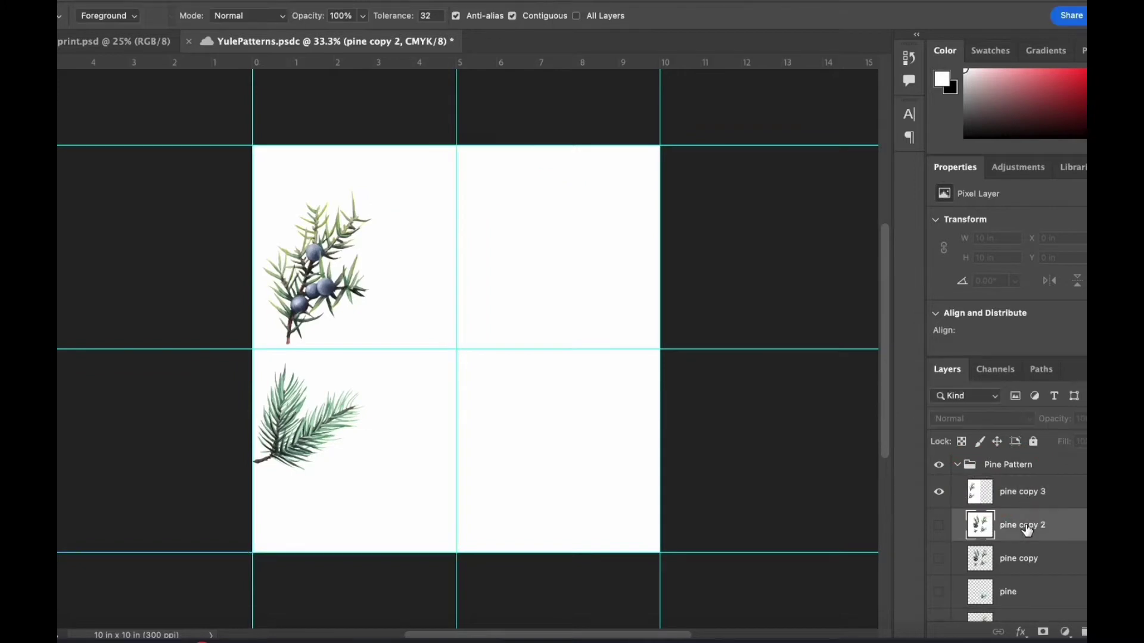
click(944, 527)
key(ctrl+t)
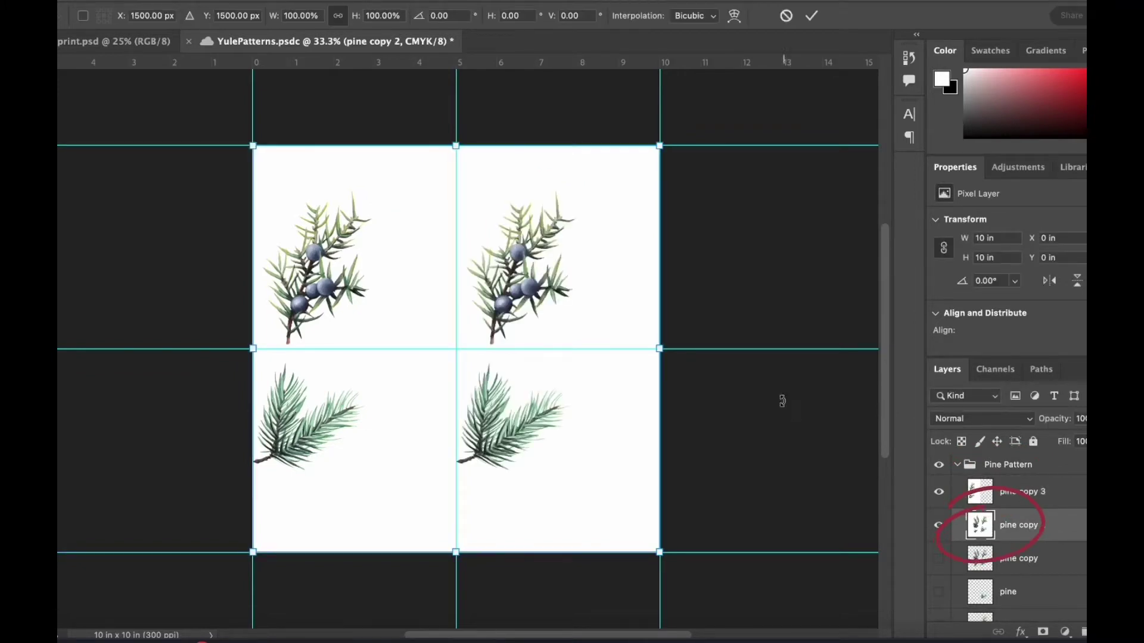
drag(544, 409, 733, 406)
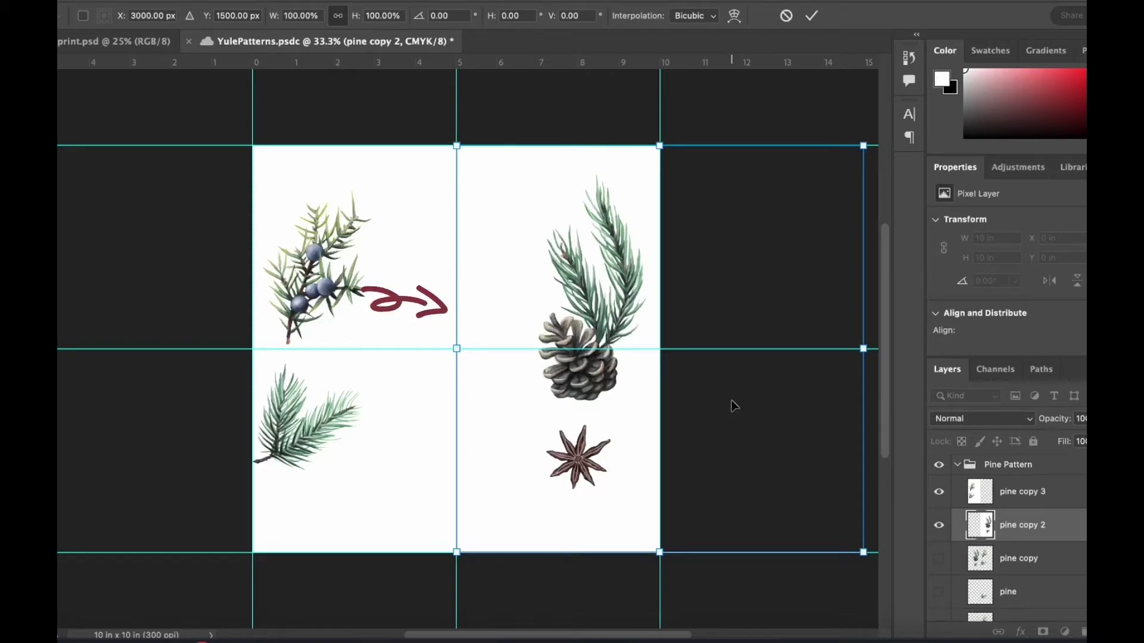
Delete the unused pine copy layer
click(1078, 572)
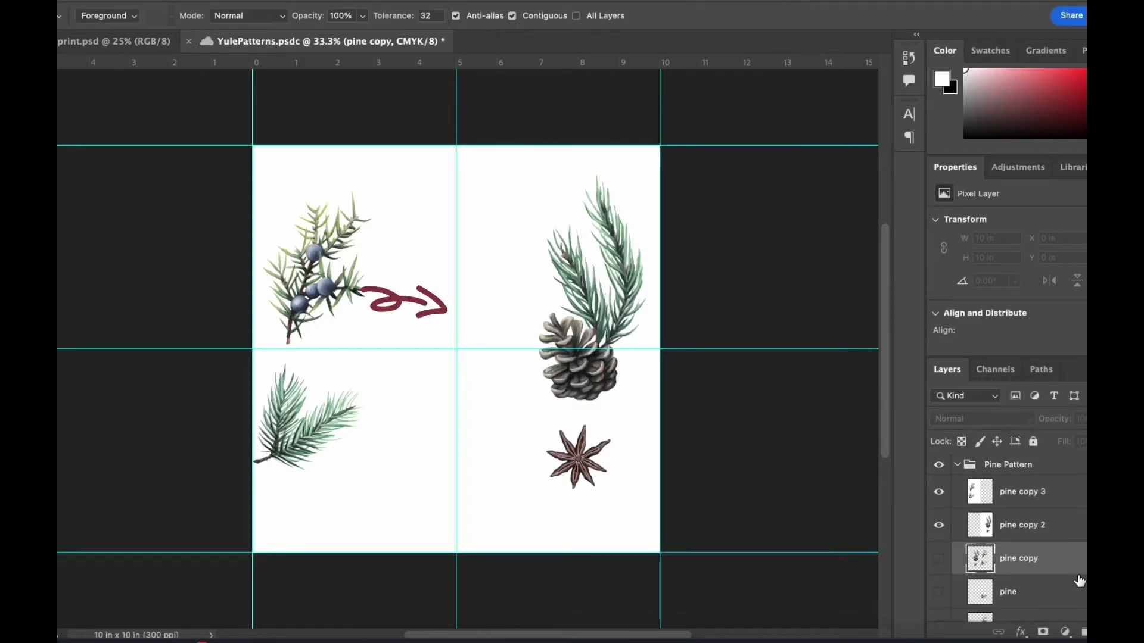
click(1079, 579)
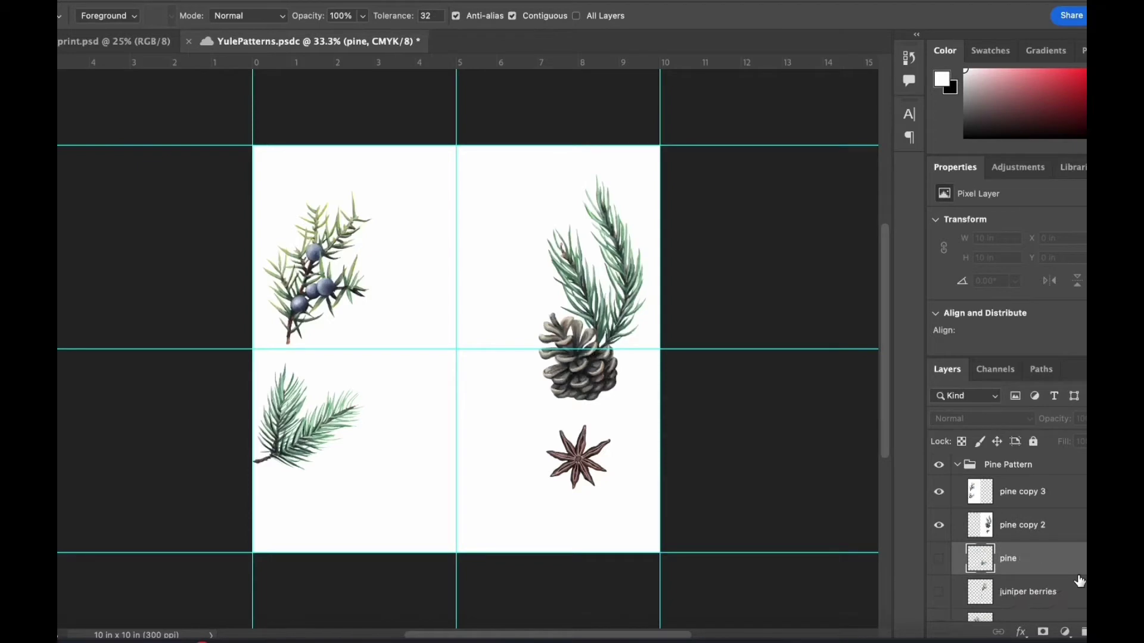
Bring the pine layer above the merged halves, show it, rotate it -108.74° and centre it on the vertical guide near the top
scroll(939, 569, down, 3)
drag(1025, 513, 1031, 476)
click(939, 491)
key(super+t)
drag(488, 446, 466, 345)
mouse_move(539, 242)
mouse_down()
mouse_move(398, 269)
mouse_move(393, 282)
mouse_up()
mouse_move(496, 311)
mouse_down()
mouse_move(463, 261)
mouse_move(473, 226)
mouse_move(472, 237)
mouse_up()
Show the pine cone layer and move it to the top of the Pine Pattern group
scroll(993, 572, down, 2)
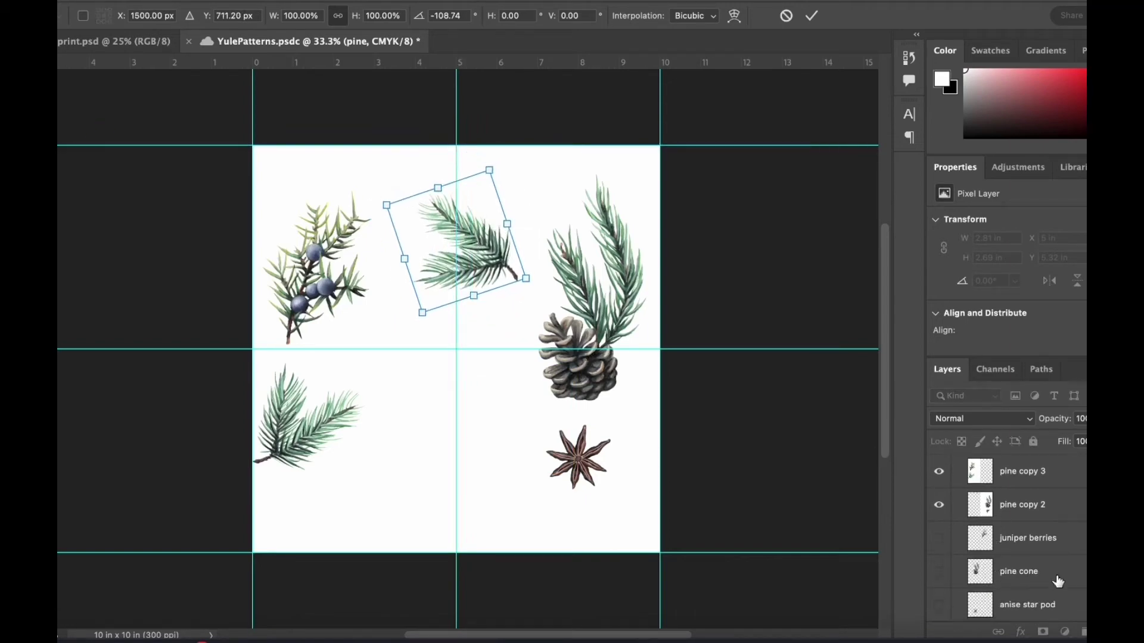
click(1001, 579)
click(939, 571)
drag(1000, 571, 1018, 477)
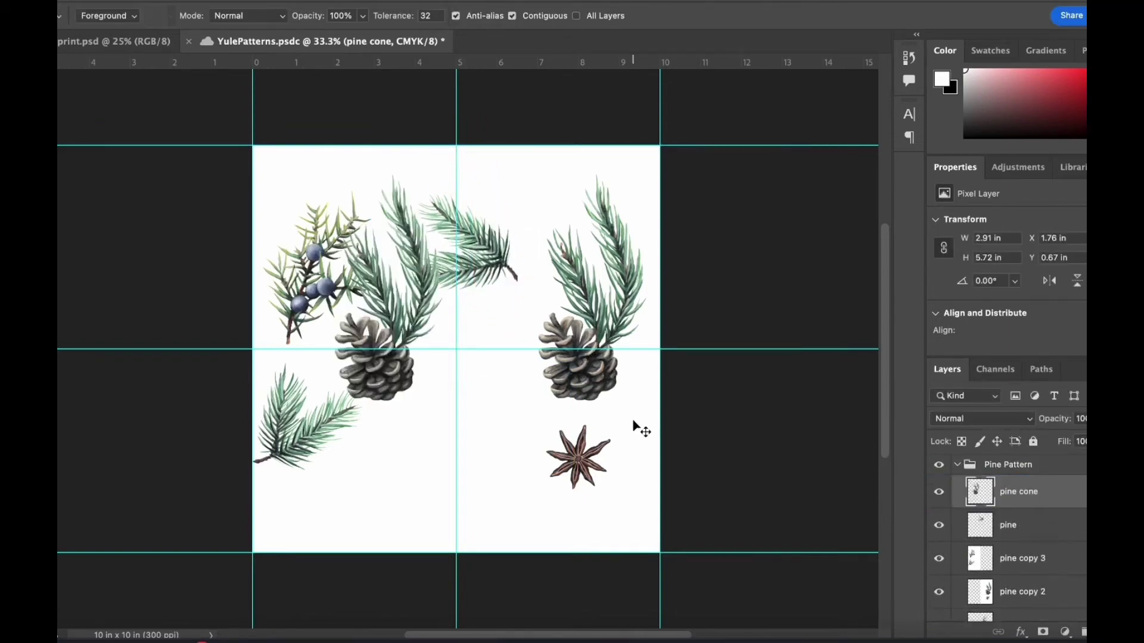
Flip the pine cone branch vertically, rotate it about 137° and place it in the gap below the canvas centre
key(super+t)
right_click(420, 447)
drag(386, 371, 456, 448)
click(462, 603)
drag(507, 290, 419, 299)
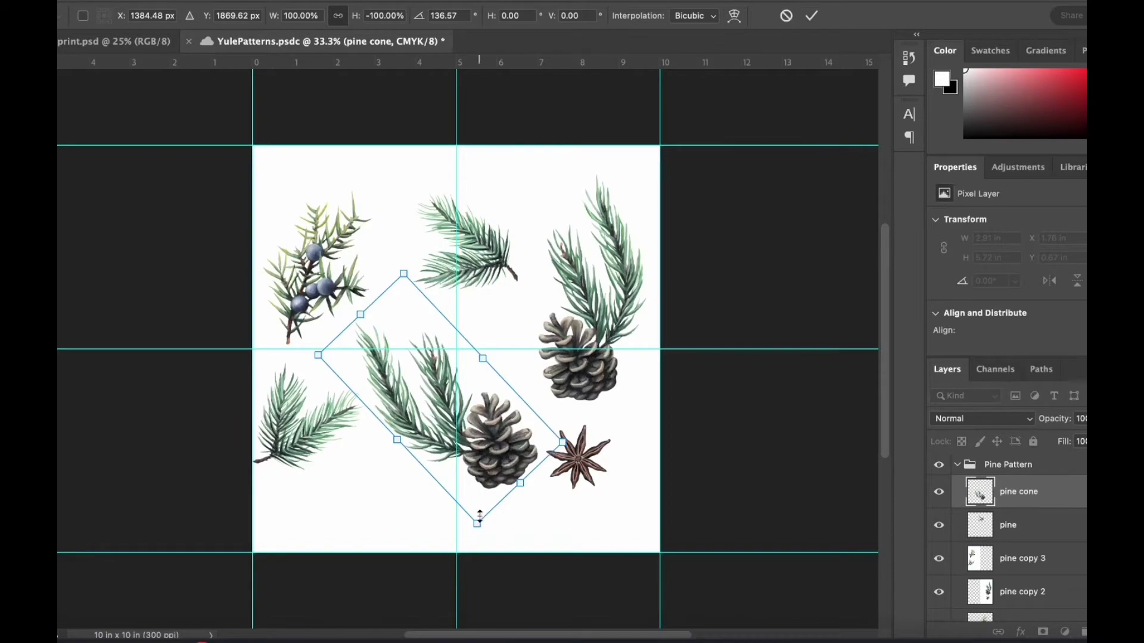
drag(507, 441, 485, 428)
key(Return)
Apply the pine cone branch transform and outline only the cone, without its needles, with the Polygonal Lasso
key(l)
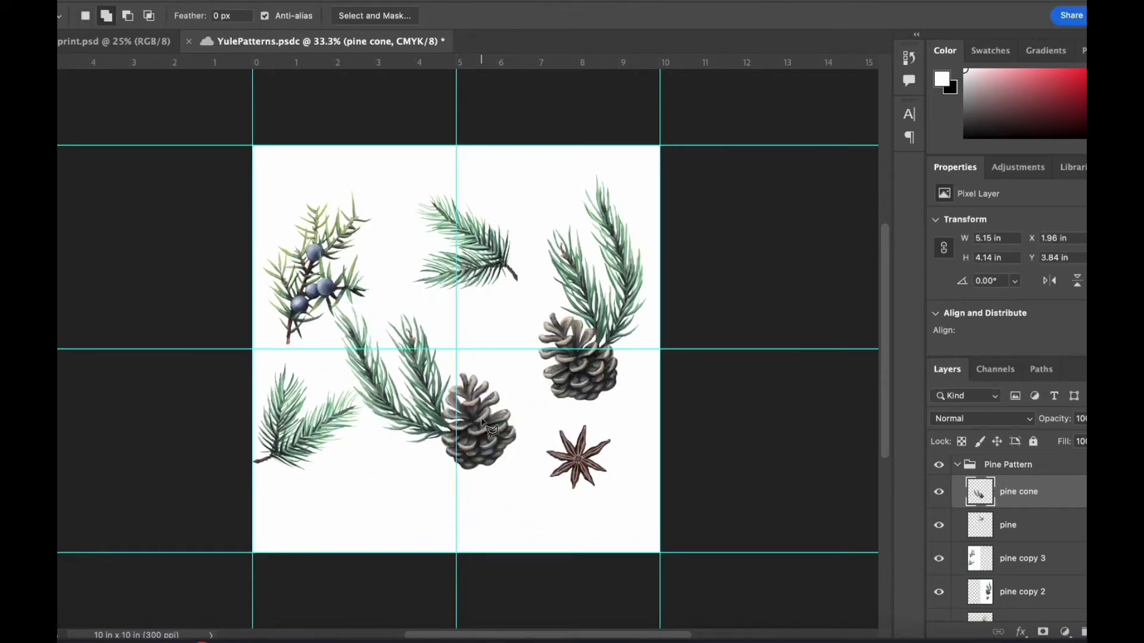
scroll(477, 476, up, 10)
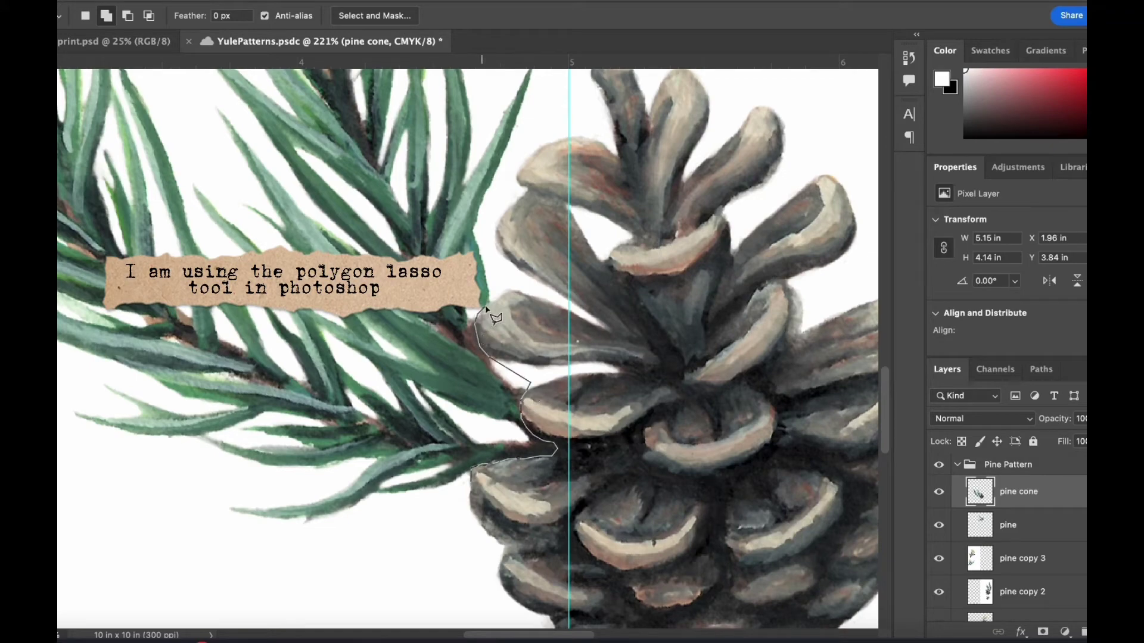
key(super+minus)
click(525, 138)
click(778, 93)
click(700, 471)
click(557, 603)
click(354, 621)
click(226, 545)
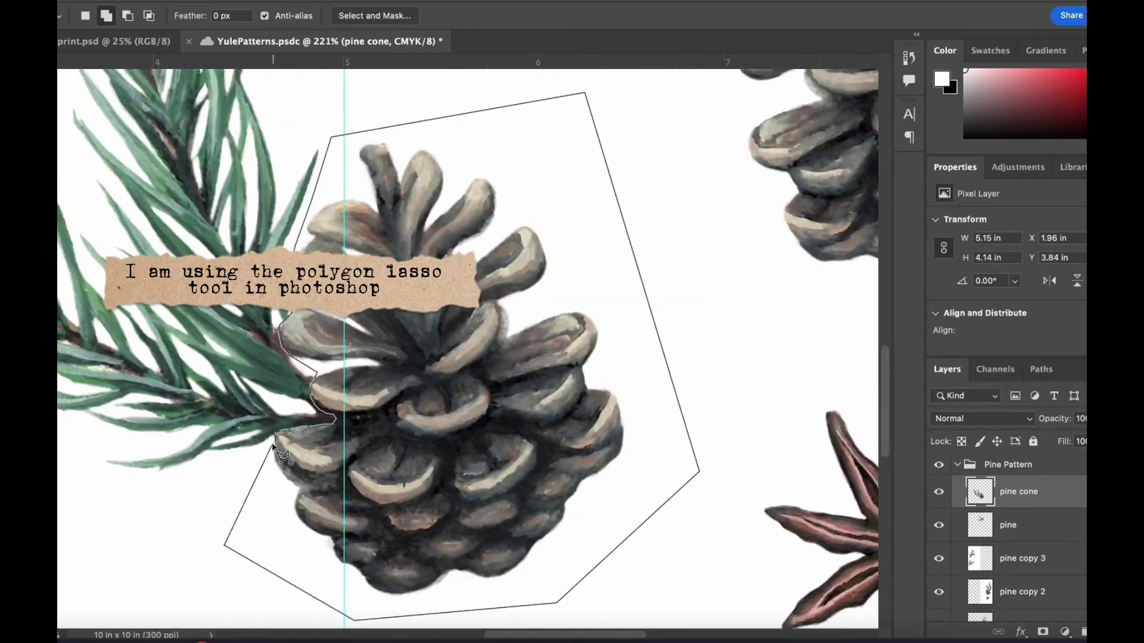
click(276, 435)
Smooth the cone selection to 35 in Select and Mask and copy the cone onto its own layer
key(ctrl+alt+r)
drag(995, 447, 1000, 518)
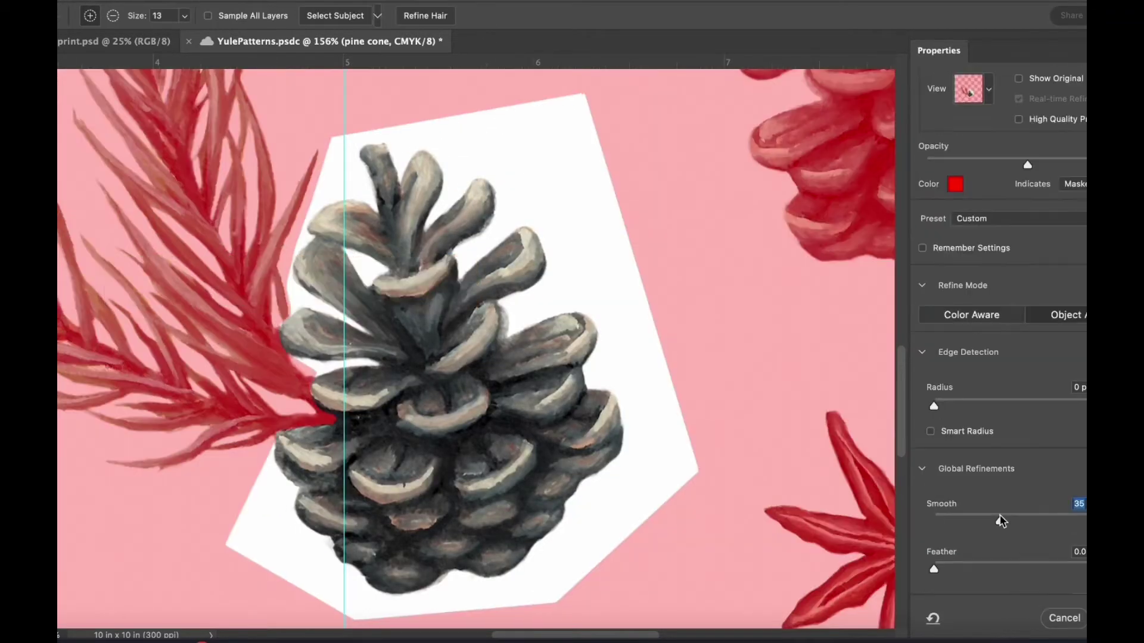
key(Return)
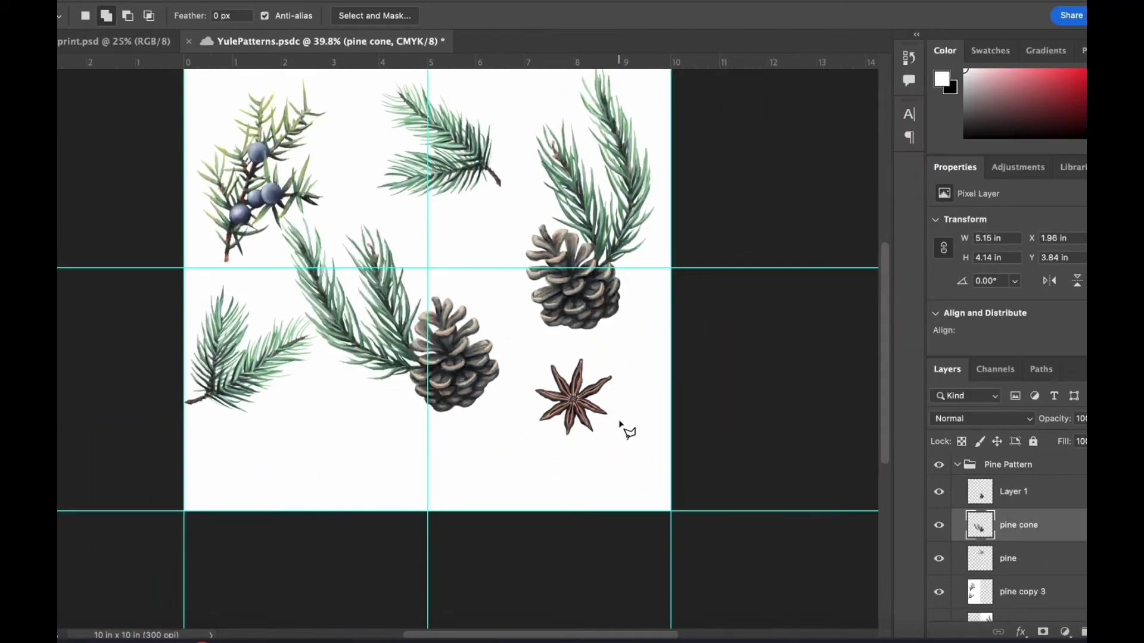
Hide the pine cone layer, place Layer 1 below it and move the cut-out cone to about X 1176 px, Y 2420 px
click(1012, 492)
click(938, 525)
scroll(809, 427, up, 2)
scroll(808, 427, left, 2)
drag(1047, 492, 1047, 542)
key(super+t)
drag(547, 432, 470, 497)
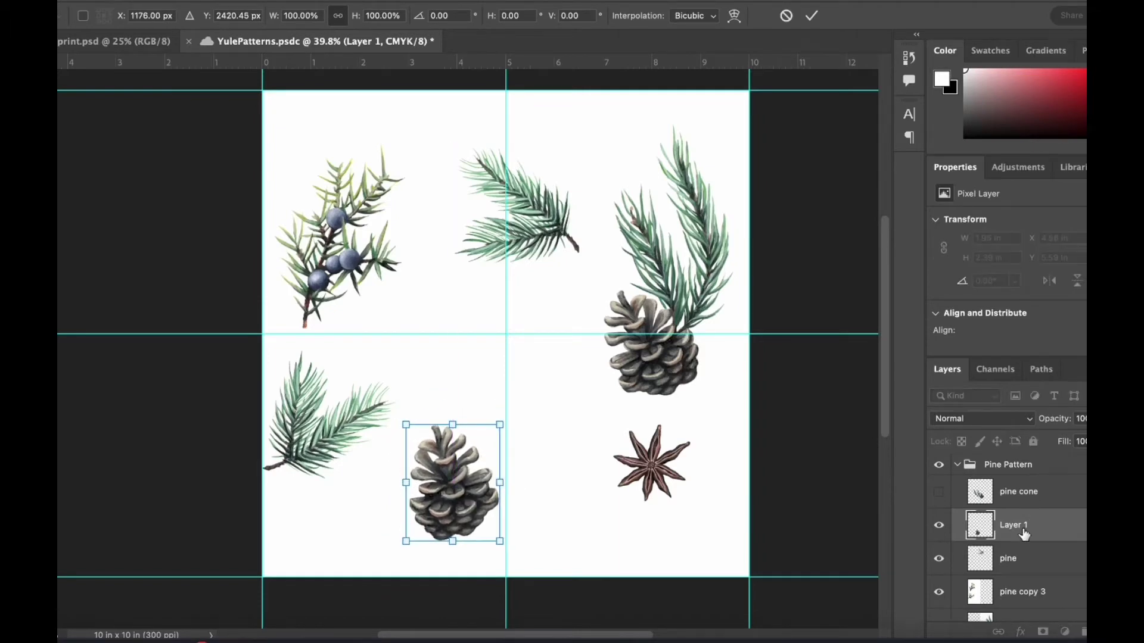
Duplicate the juniper berries layer and move the copy above Layer 1
scroll(1030, 524, down, 3)
click(1039, 517)
key(ctrl+j)
drag(1037, 592, 1034, 527)
Flip the juniper copy horizontally and place it below the canvas centre, at about X 4.36 in, Y 3.86 in
key(ctrl+t)
right_click(509, 371)
click(549, 602)
drag(557, 341, 583, 379)
scroll(574, 417, up, 4)
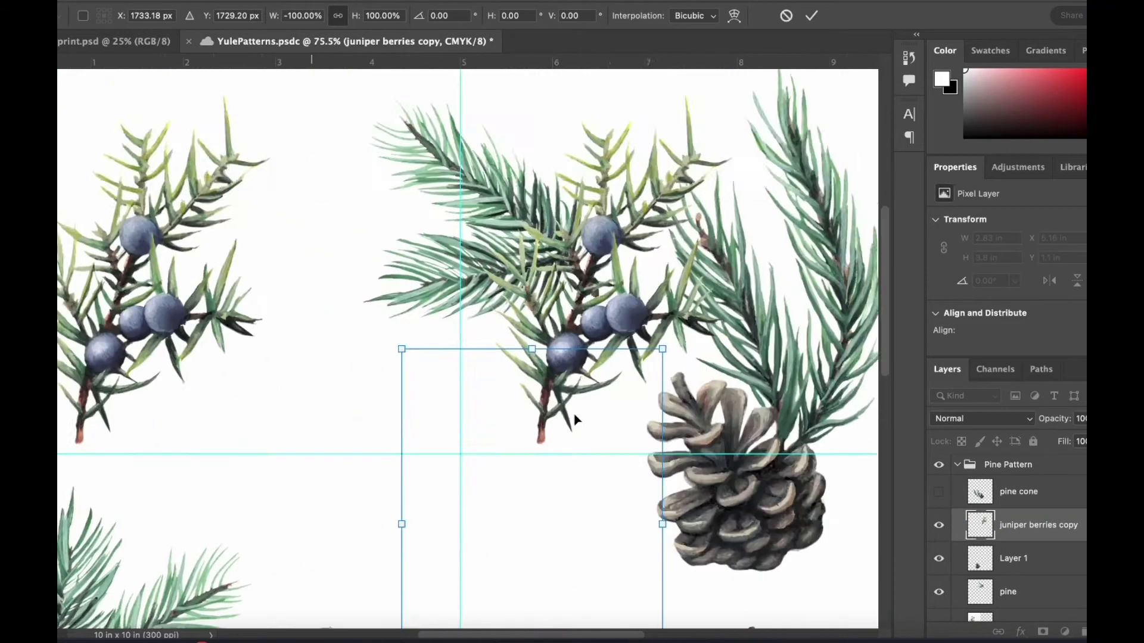
scroll(574, 416, down, 3)
click(811, 16)
Outline the juniper copy's upper sprig with its top berry using the Polygonal Lasso and copy it to a new layer
scroll(515, 339, up, 4)
scroll(515, 338, up, 5)
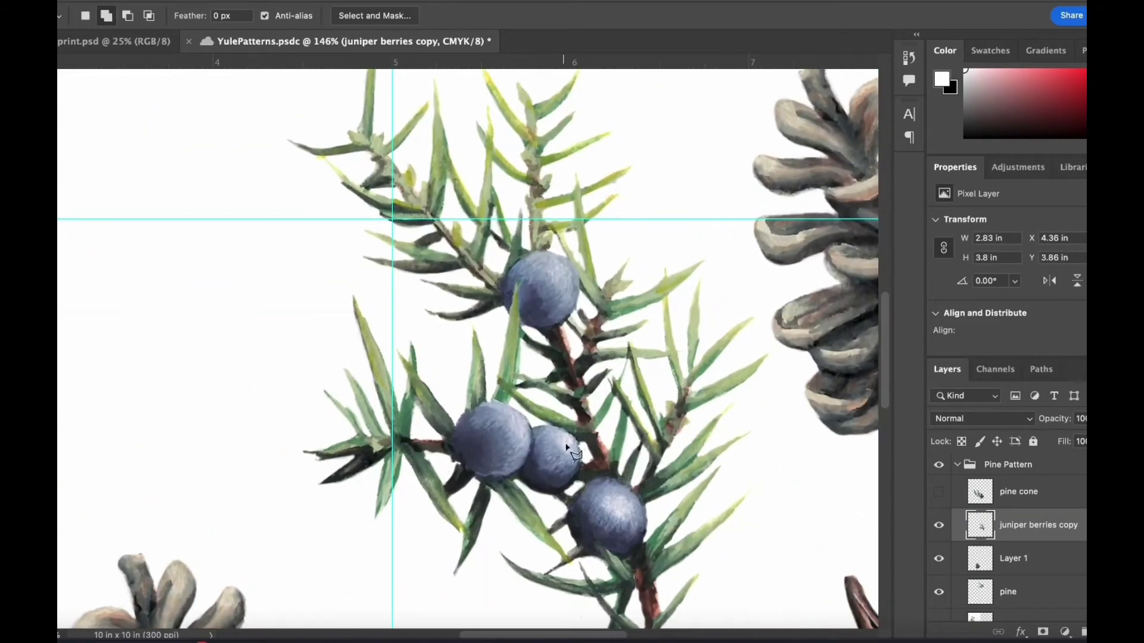
scroll(592, 433, down, 4)
scroll(592, 433, up, 4)
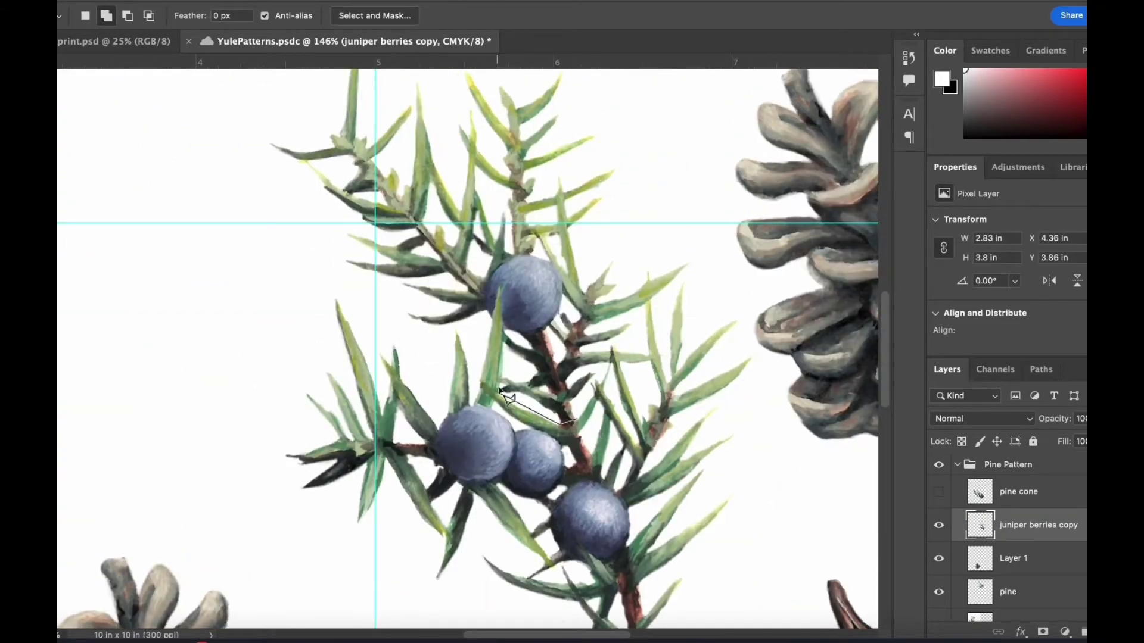
click(241, 157)
scroll(241, 157, up, 4)
click(242, 176)
click(556, 212)
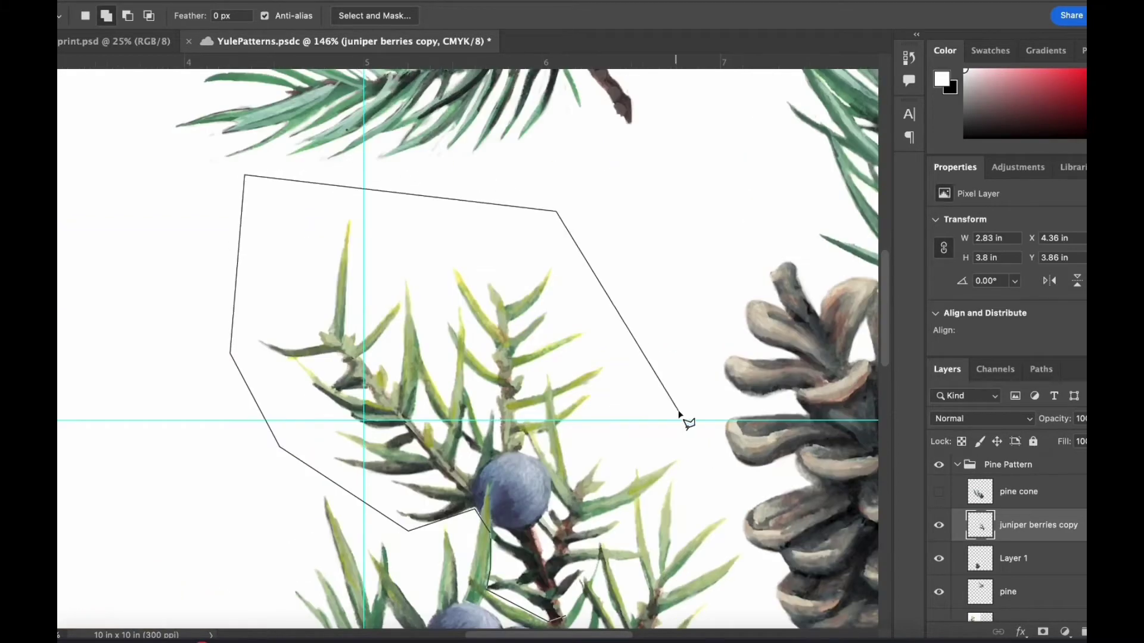
click(678, 412)
scroll(678, 412, down, 3)
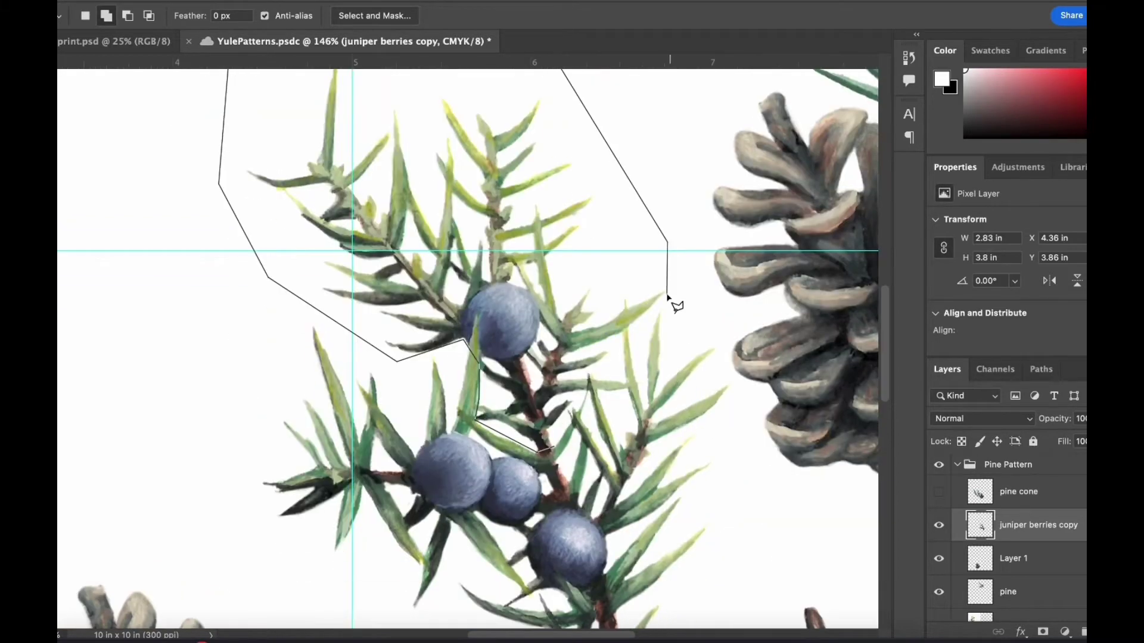
double_click(570, 410)
key(ctrl+j)
Copy the juniper's lower stem tip to a new layer, hide the juniper berries copy and move the tip's layer above Layer 2
scroll(616, 598, down, 5)
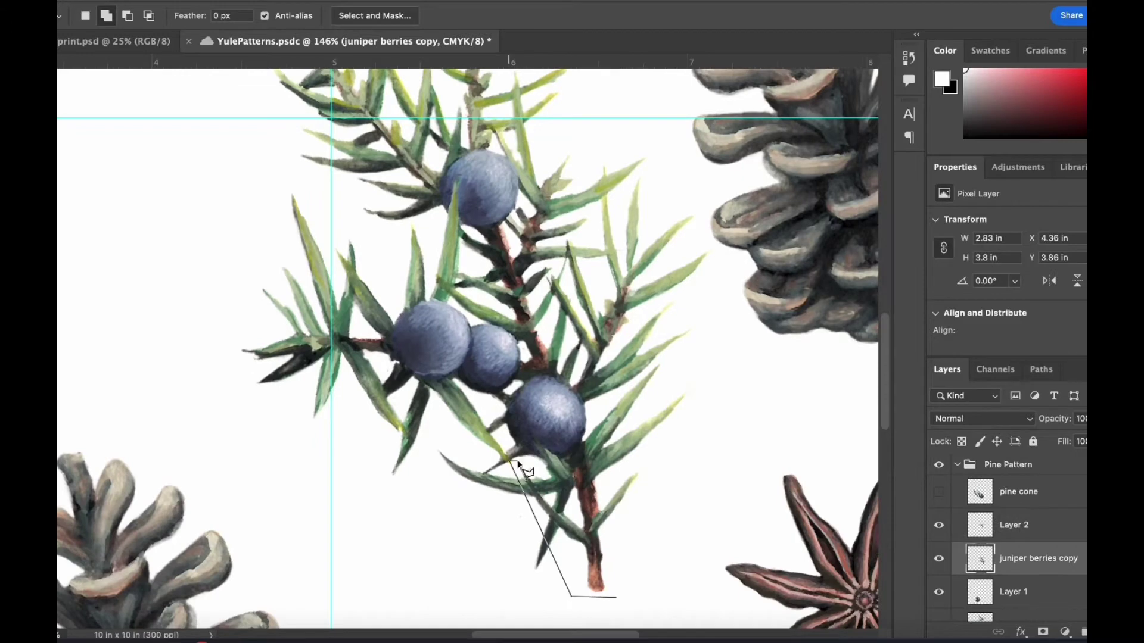
click(620, 599)
key(super+j)
click(939, 591)
drag(1021, 554, 1021, 517)
Move the stem tip up so it joins the cut end of the juniper sprig
scroll(671, 403, up, 3)
key(super+t)
mouse_move(571, 614)
mouse_down()
mouse_move(508, 453)
mouse_move(511, 434)
mouse_up()
key(Return)
Erase stray remnants around the join on Layer 3 and Layer 2 and merge the two layers
key(e)
scroll(489, 353, up, 3)
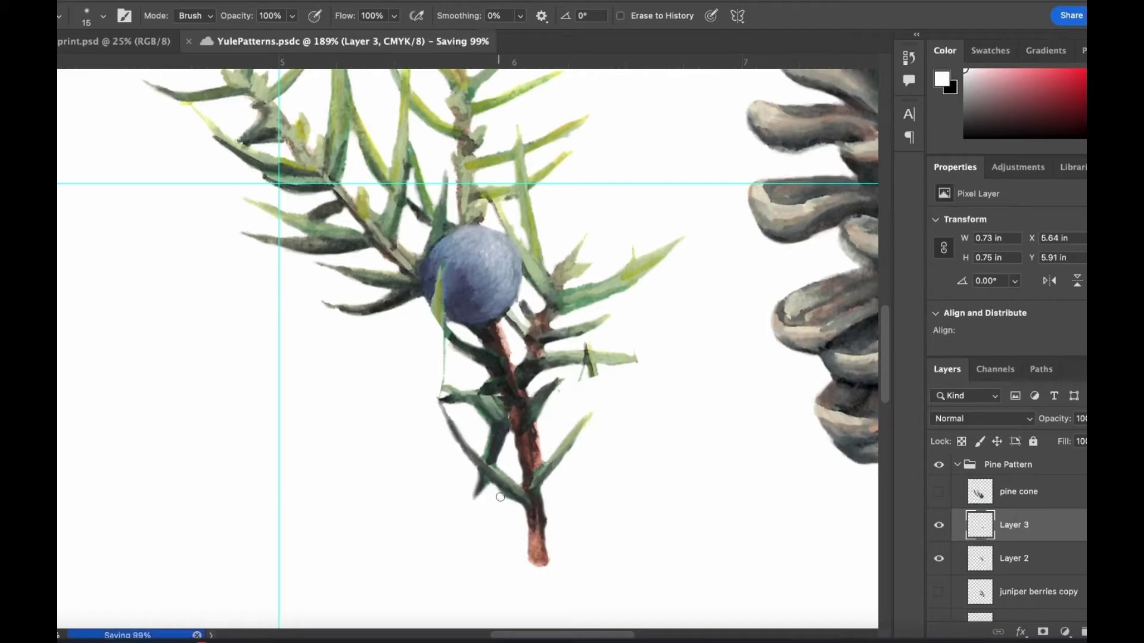
click(1019, 566)
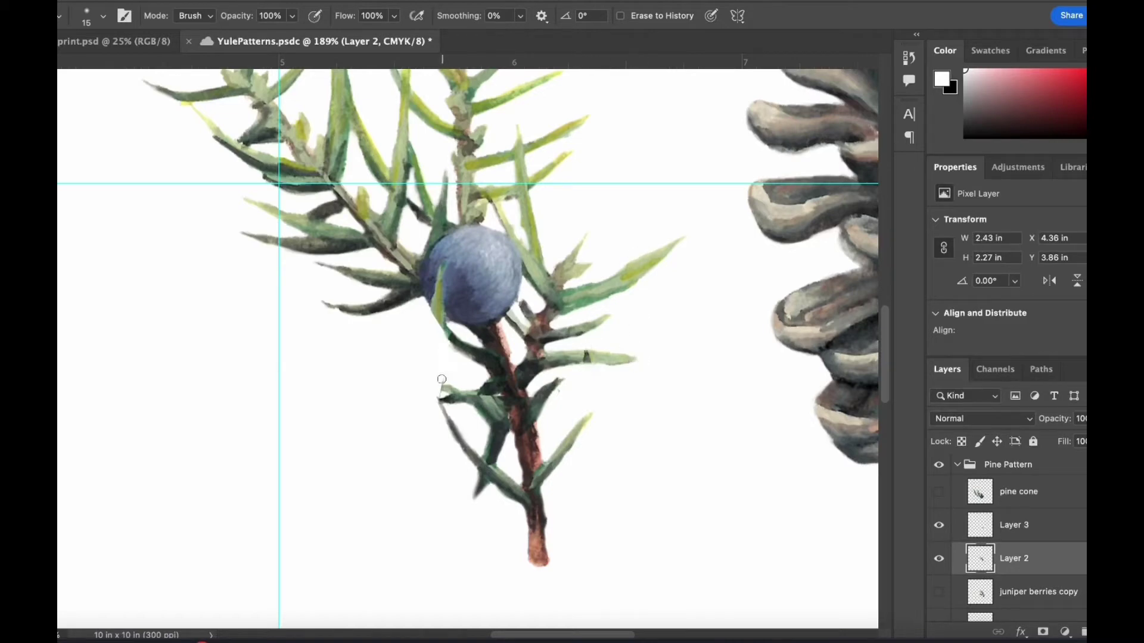
click(1016, 529)
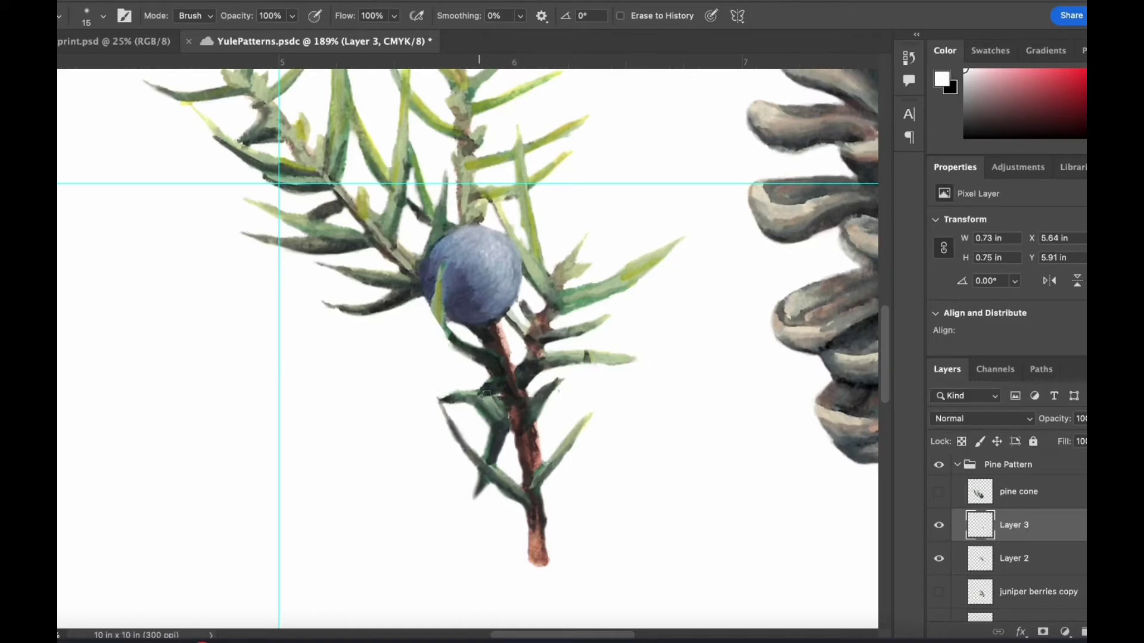
shift+click(1031, 560)
right_click(1034, 561)
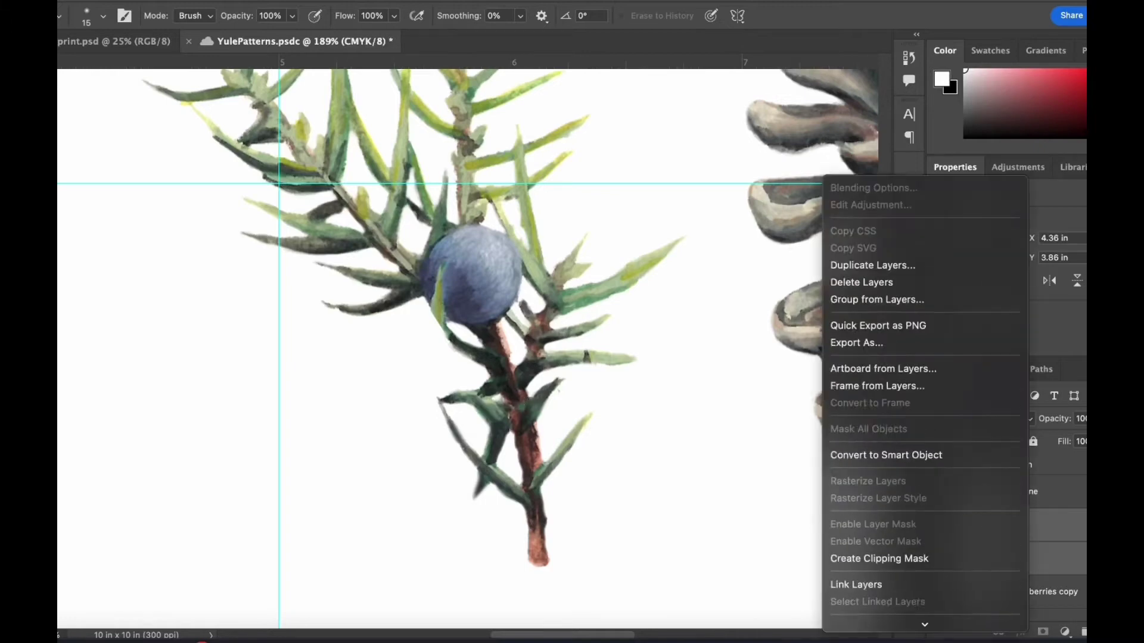
click(906, 502)
Remove the leftover leaf from the juniper berry with a 15 px Clone Stamp
scroll(546, 344, up, 2)
scroll(546, 344, up, 3)
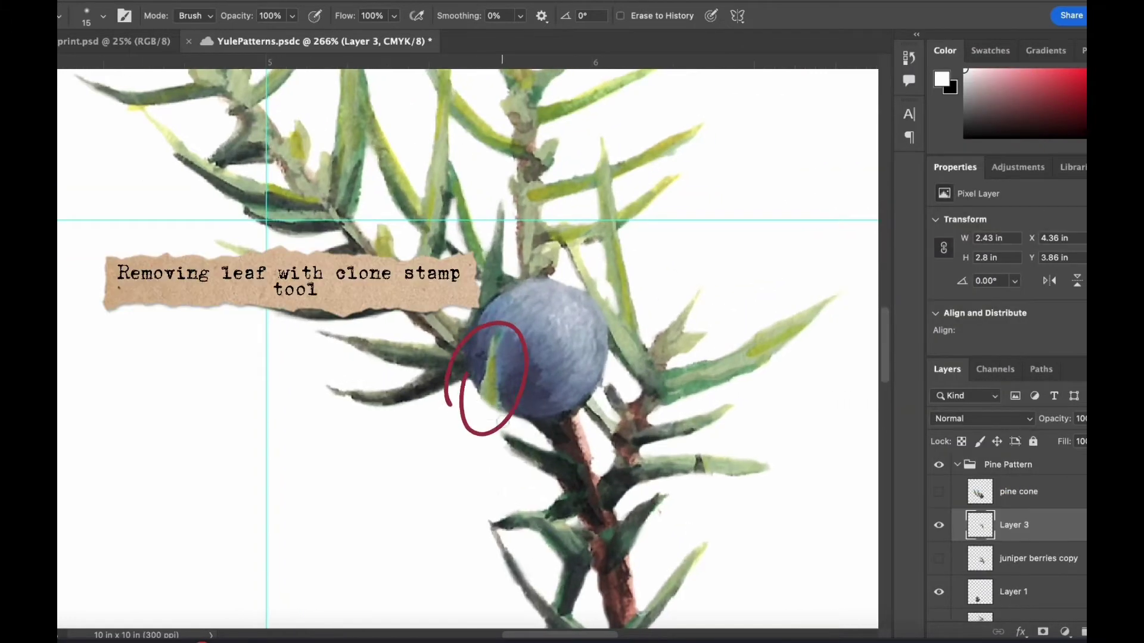
key(j)
key(s)
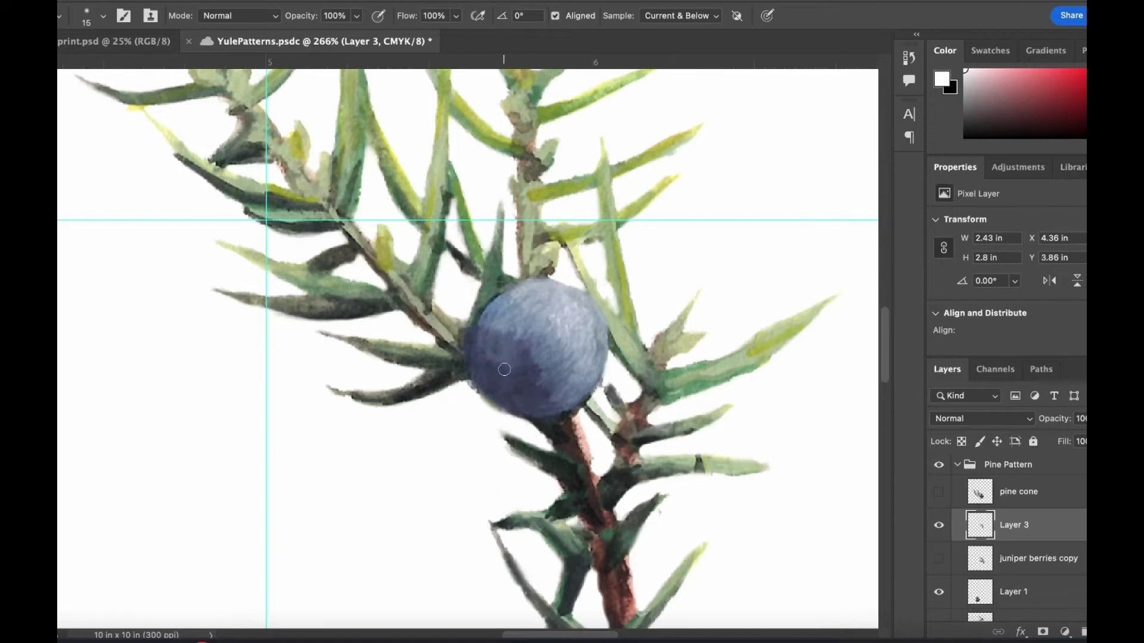
Clean up the dark marks on the sprig's stem and side needle with the healing, 16 px Clone Stamp and Eraser tools
key(j)
scroll(314, 383, down, 5)
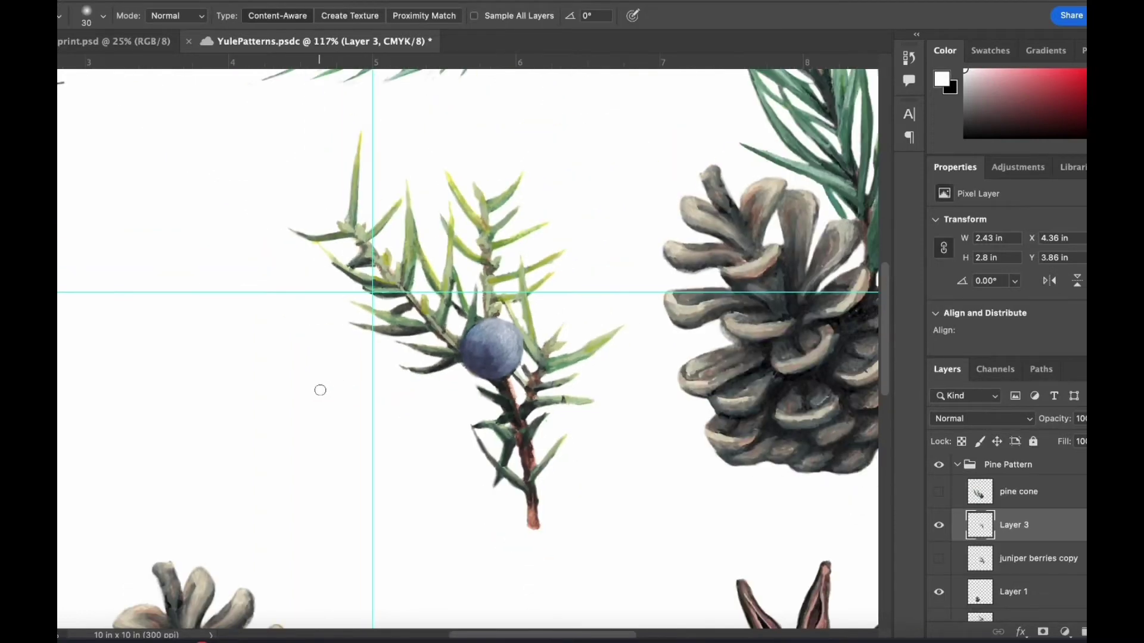
scroll(507, 419, up, 5)
scroll(508, 420, down, 3)
scroll(507, 420, right, 3)
key(bracketleft)
key(bracketleft)
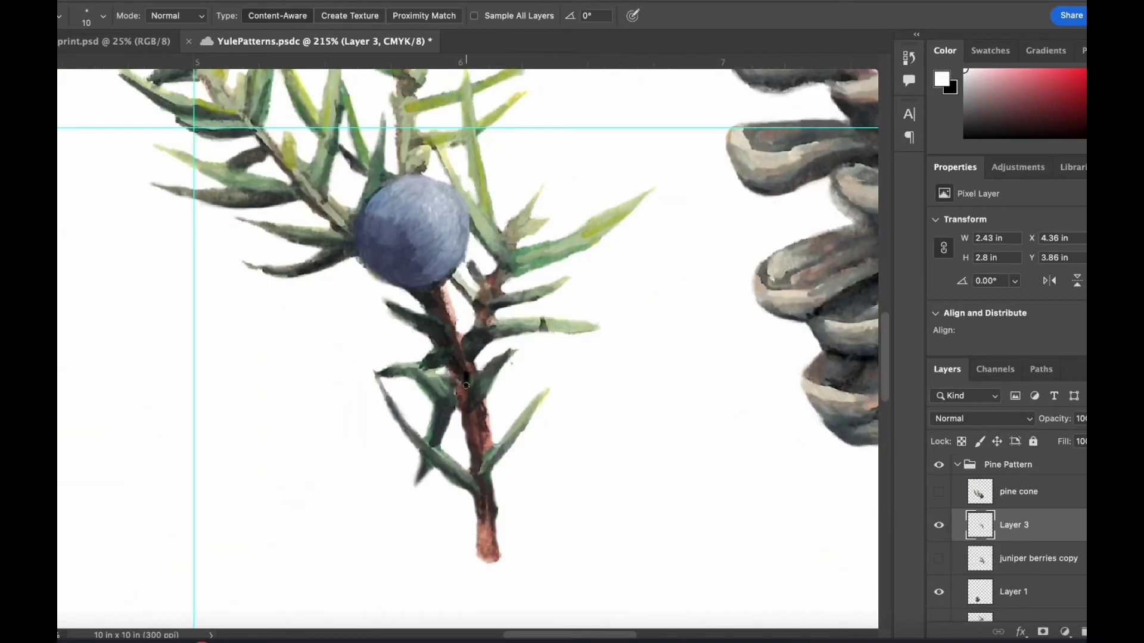
key(s)
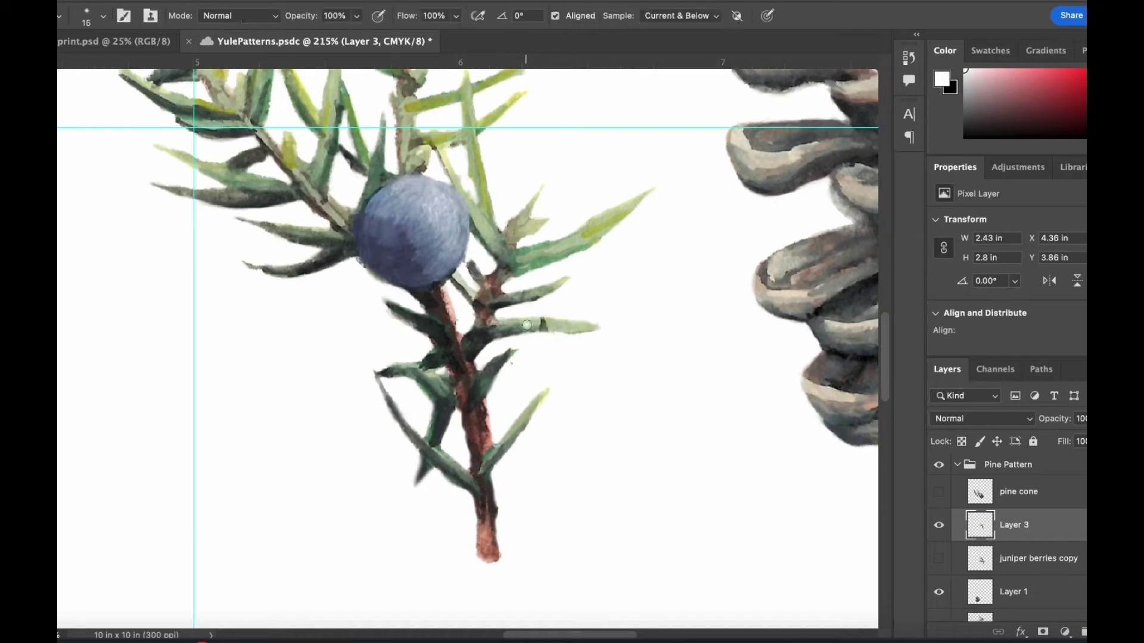
scroll(588, 339, down, 2)
key(e)
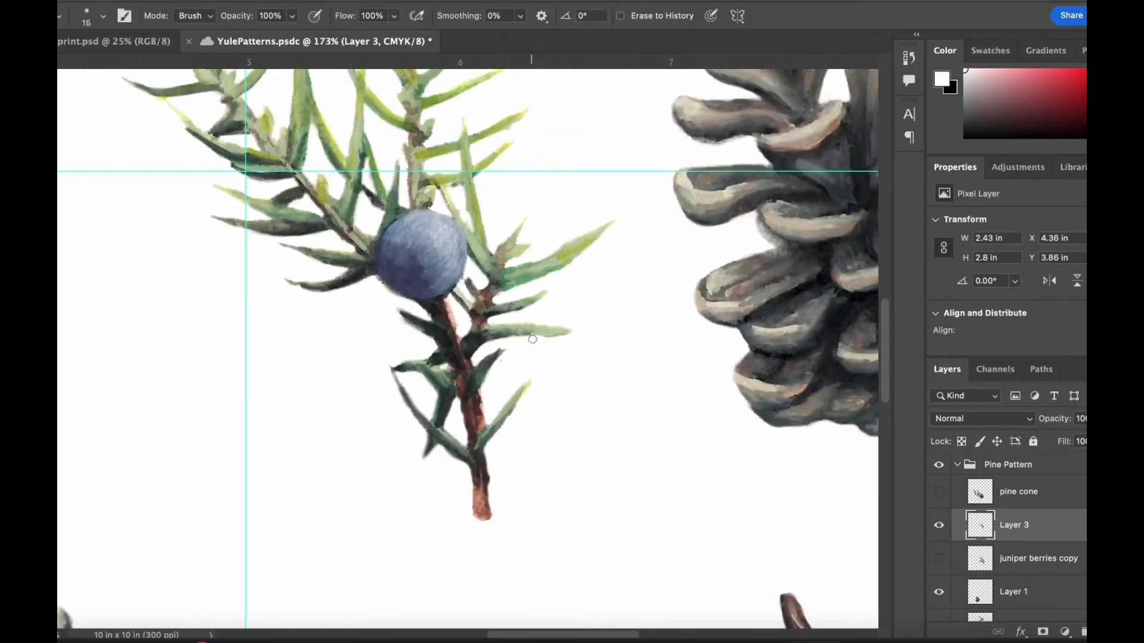
Rotate the juniper sprig counterclockwise, place it just below the canvas centre and nudge the upper pine branch up
scroll(581, 330, down, 10)
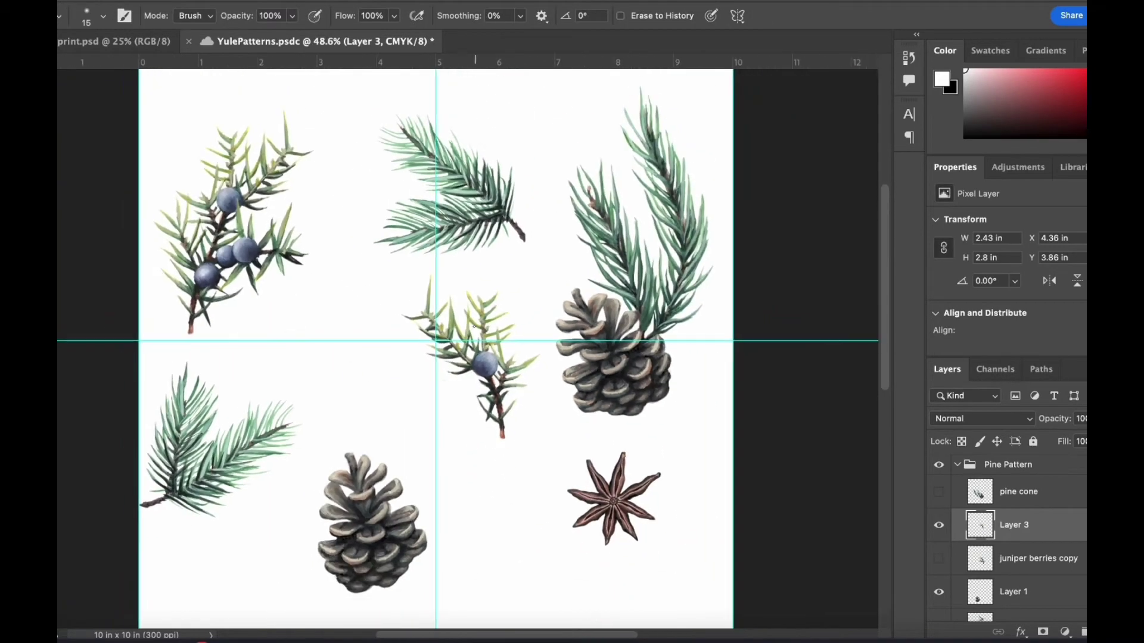
scroll(716, 479, down, 1)
key(ctrl+t)
drag(526, 308, 494, 325)
drag(562, 265, 508, 234)
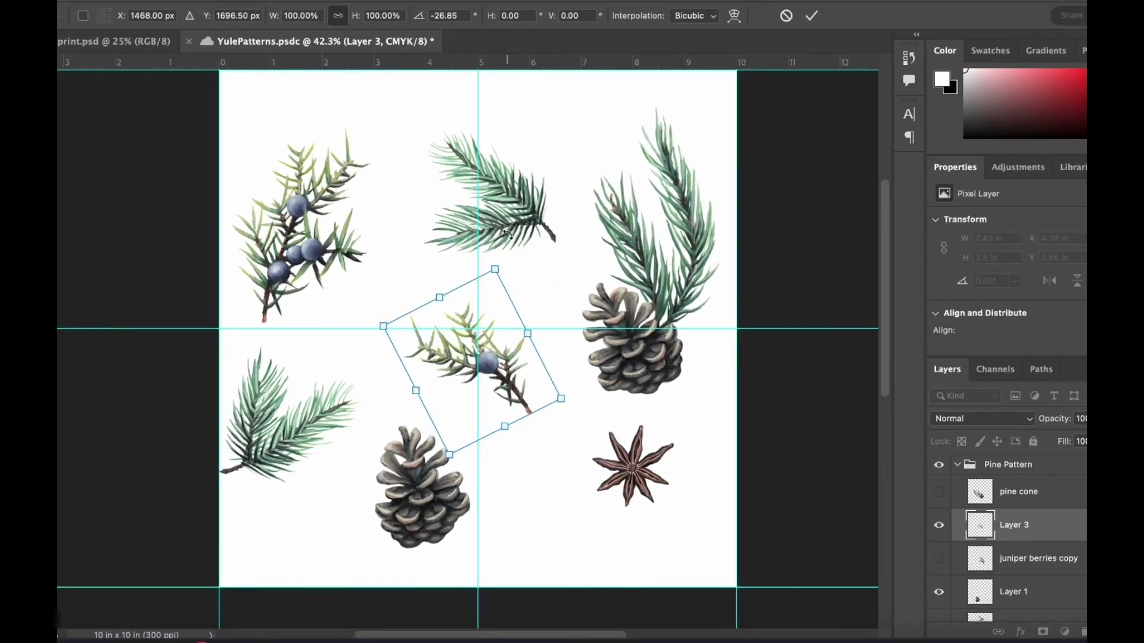
drag(500, 352, 516, 378)
drag(521, 306, 541, 318)
drag(507, 381, 507, 359)
key(Return)
drag(513, 196, 524, 162)
Duplicate the anise star pod layer, raise it in the stack and place the copy between the large juniper and the centre
click(637, 480)
key(super+t)
scroll(1012, 530, down, 4)
click(1054, 556)
click(939, 562)
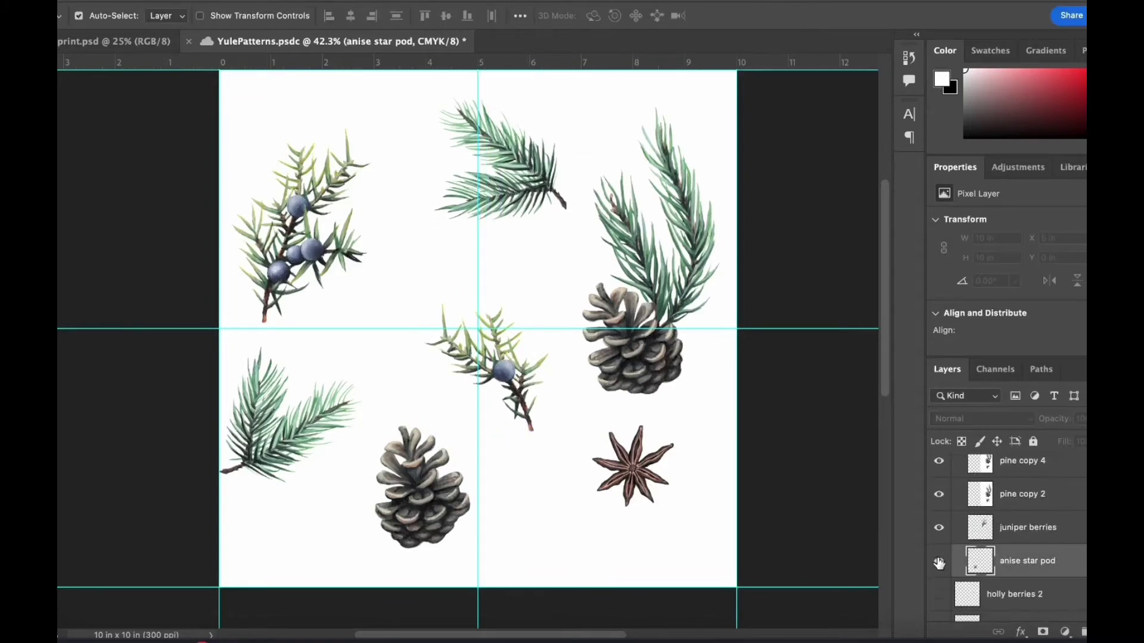
key(super+j)
drag(1013, 569, 1007, 512)
key(ctrl+t)
drag(376, 467, 426, 261)
key(Return)
Shift the single pine cone down and left, and lower the juniper sprig and the anise star copy
scroll(569, 243, up, 2)
scroll(450, 546, down, 3)
drag(462, 484, 423, 505)
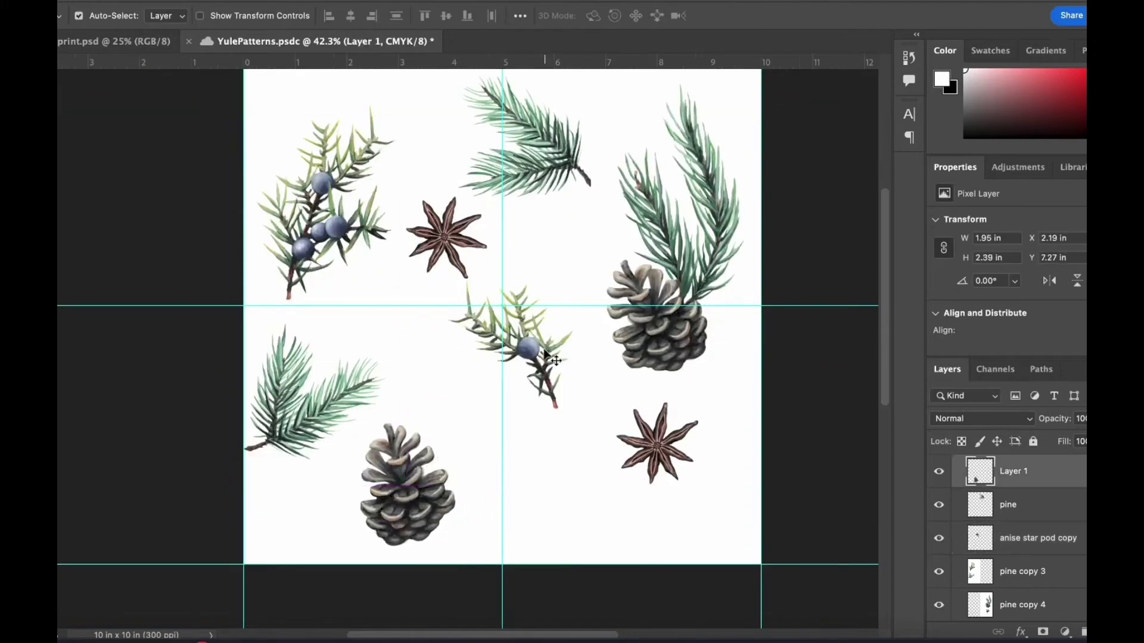
drag(527, 347, 521, 406)
drag(449, 227, 450, 247)
Rotate the upper pine branch clockwise toward vertical and adjust the anise star copy's position beside it
scroll(449, 247, up, 3)
drag(569, 232, 589, 222)
key(super+t)
drag(622, 268, 571, 292)
key(Return)
drag(455, 324, 465, 309)
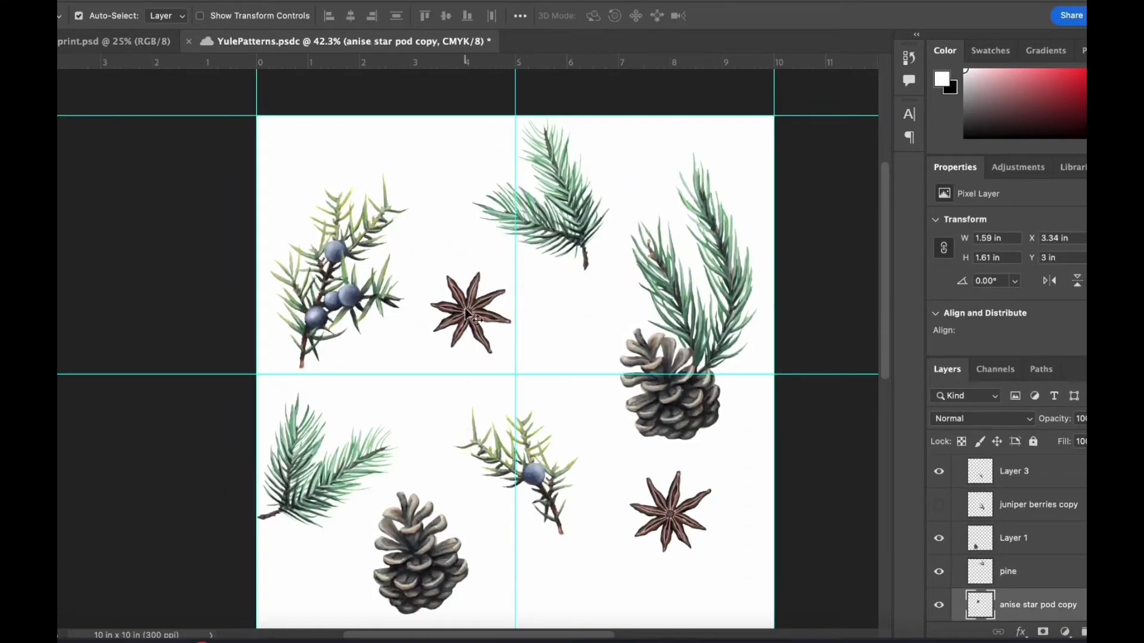
Rotate the single pine cone clockwise so it leans toward the juniper sprig
scroll(465, 309, down, 3)
click(419, 511)
key(super+t)
drag(482, 447, 506, 501)
key(Return)
key(super+minus)
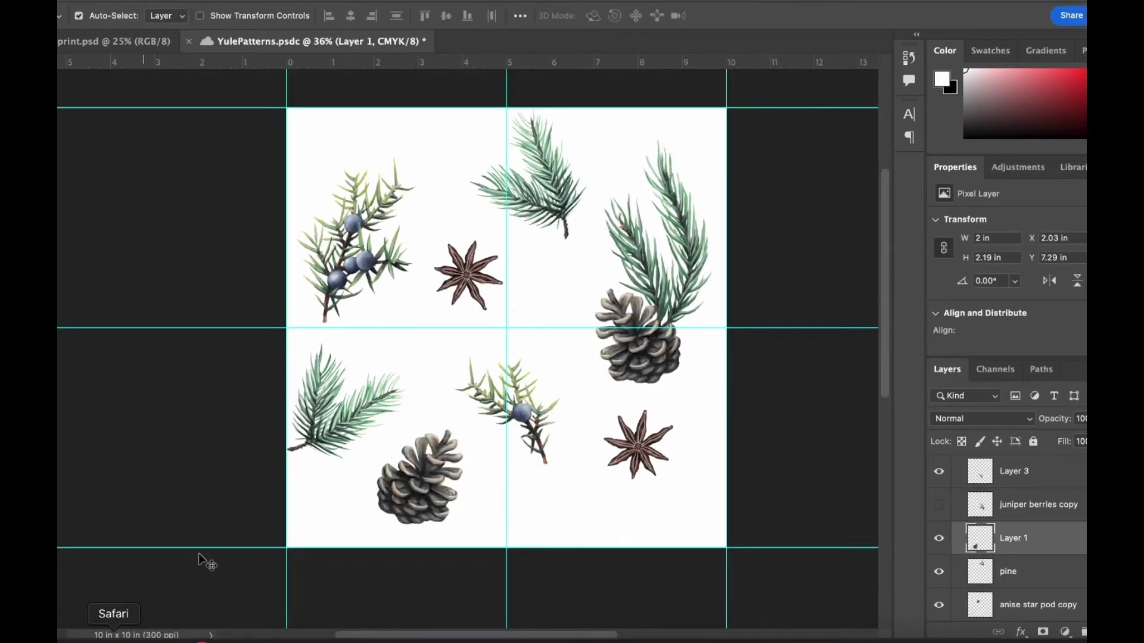
Even out the gaps by lowering the pine branch and anise star, raising the juniper sprig and moving the cone inward
click(547, 227)
click(482, 214)
click(475, 265)
drag(567, 230, 561, 255)
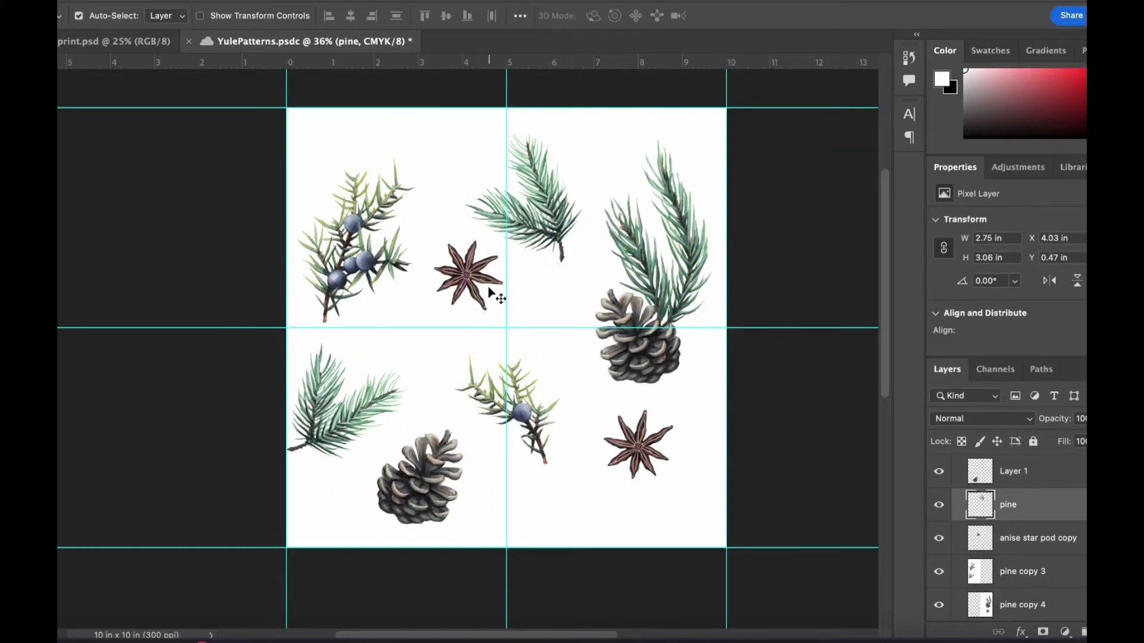
drag(488, 293, 492, 310)
drag(527, 428, 527, 408)
drag(427, 492, 444, 481)
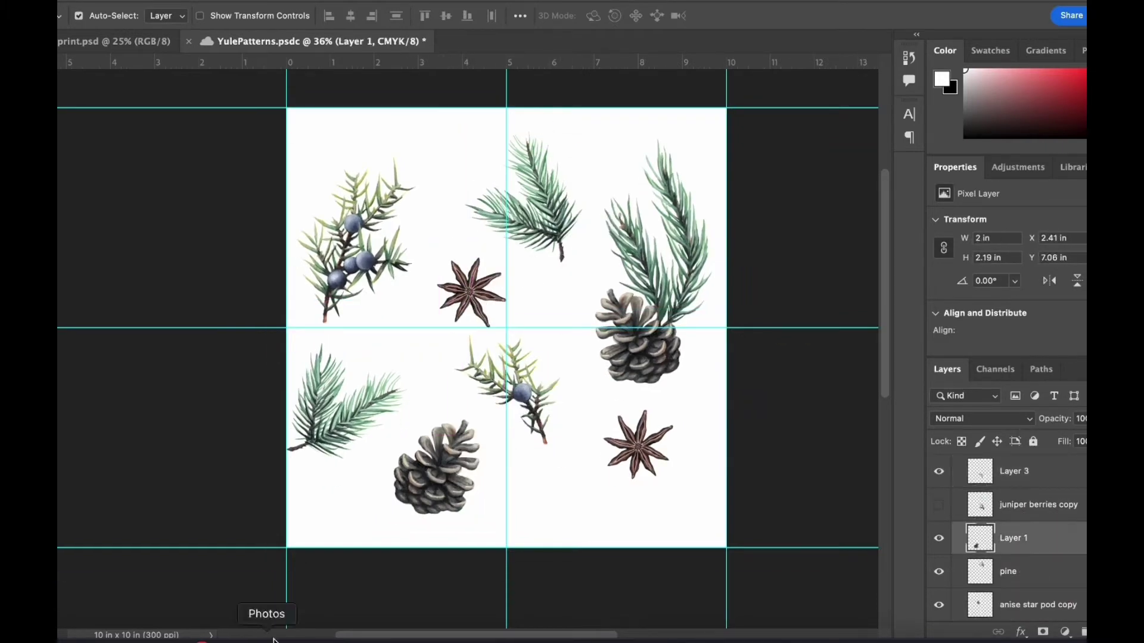
Duplicate Layer 3 and Layer 1 and group both copies directly below the pine cone layer
click(1013, 471)
key(super+j)
click(1012, 537)
key(super+j)
drag(1005, 577, 1005, 481)
scroll(937, 495, up, 2)
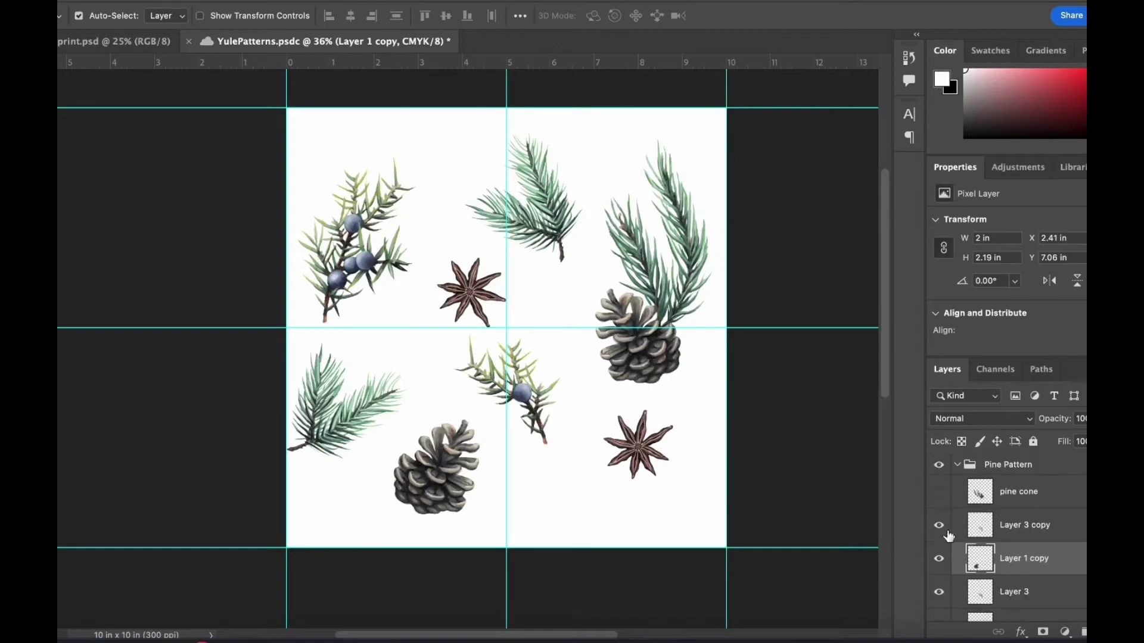
click(939, 525)
click(938, 592)
click(938, 592)
scroll(944, 580, down, 3)
Duplicate the pine layer holding the upper pine branch
click(1013, 494)
scroll(1015, 525, down, 1)
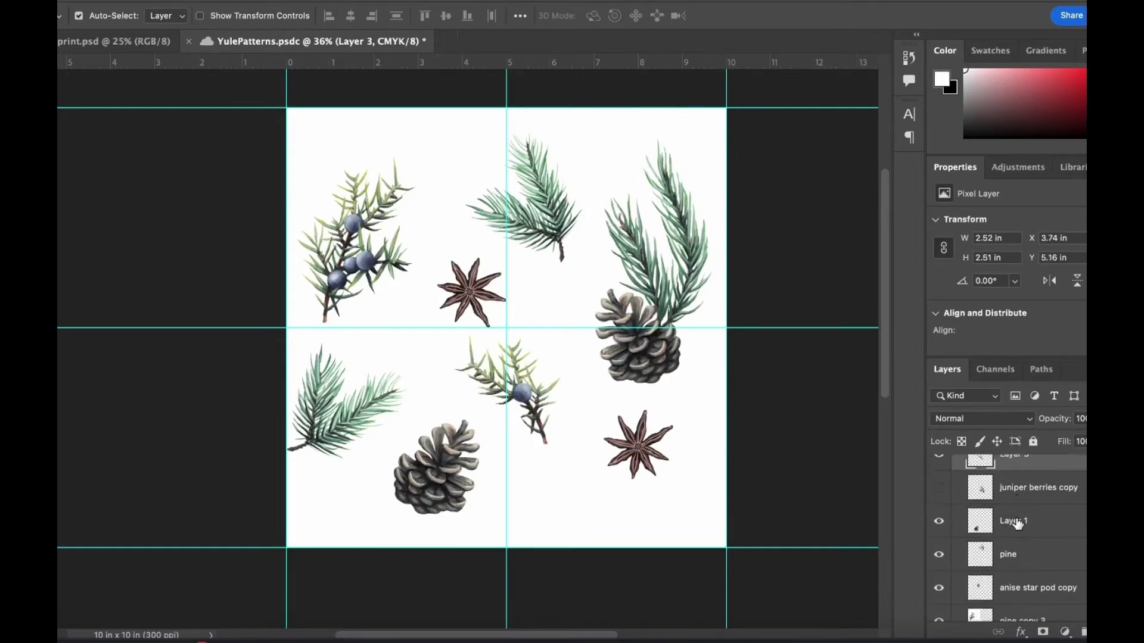
super+click(1031, 523)
click(1021, 559)
key(super+j)
Merge the placed botanical layers, including Layer 3, Layer 1, pine, anise star pod copy and the big pine branches, into one layer
scroll(1021, 564, down, 6)
scroll(1021, 565, up, 3)
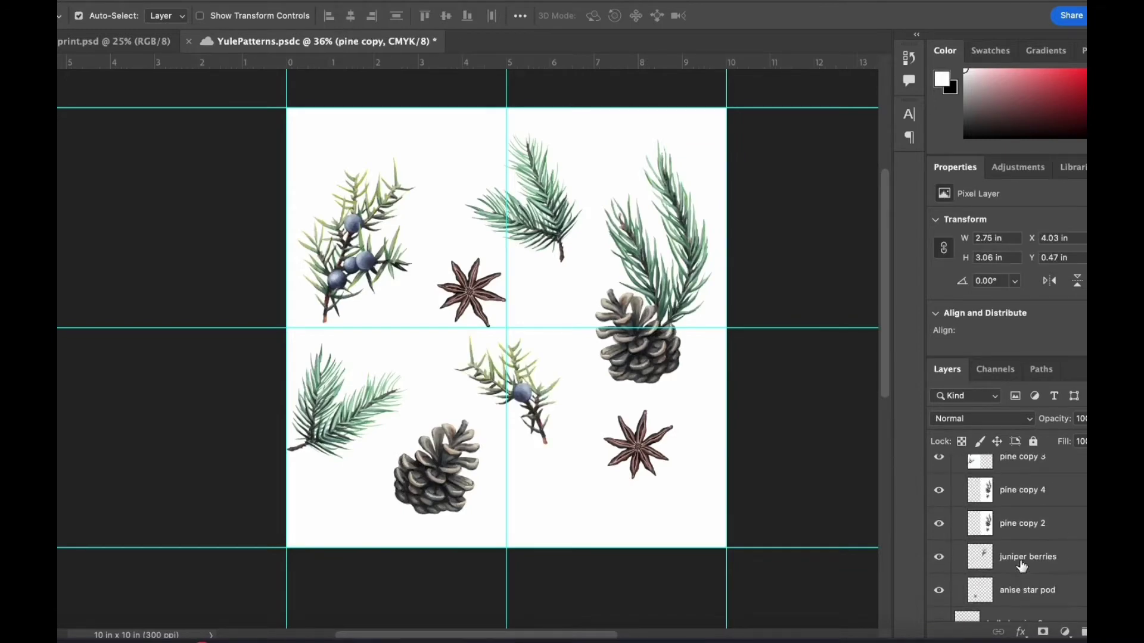
scroll(1021, 559, up, 4)
click(1026, 532)
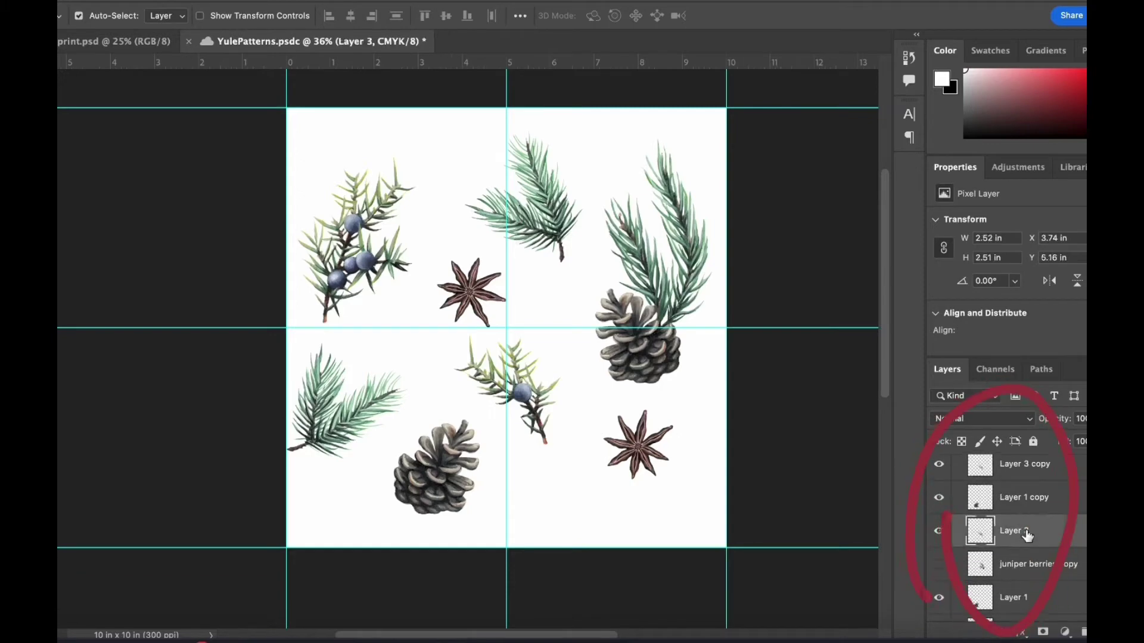
scroll(1027, 534, up, 1)
super+click(1026, 523)
super+click(1026, 490)
scroll(1026, 500, down, 4)
super+click(1026, 490)
super+click(1025, 511)
super+click(1024, 545)
super+click(1022, 578)
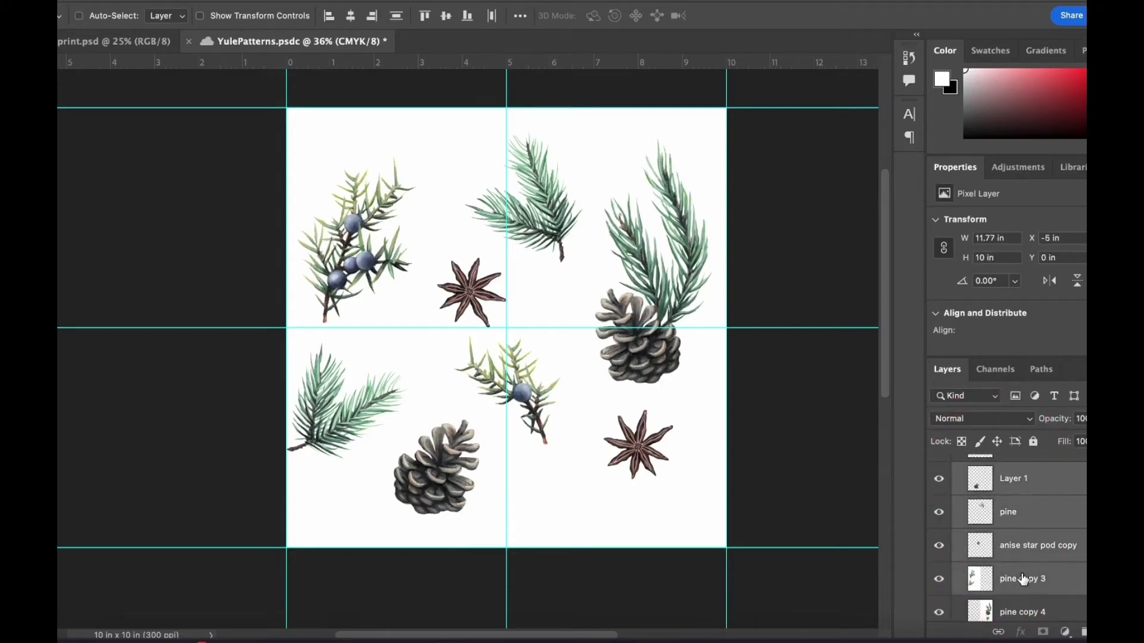
super+click(1023, 600)
scroll(1023, 591, down, 4)
scroll(1070, 575, up, 8)
right_click(1073, 570)
click(975, 542)
Hide the leftover source illustration layers and move the merged artwork layer to the top of the Pine Pattern group
click(939, 526)
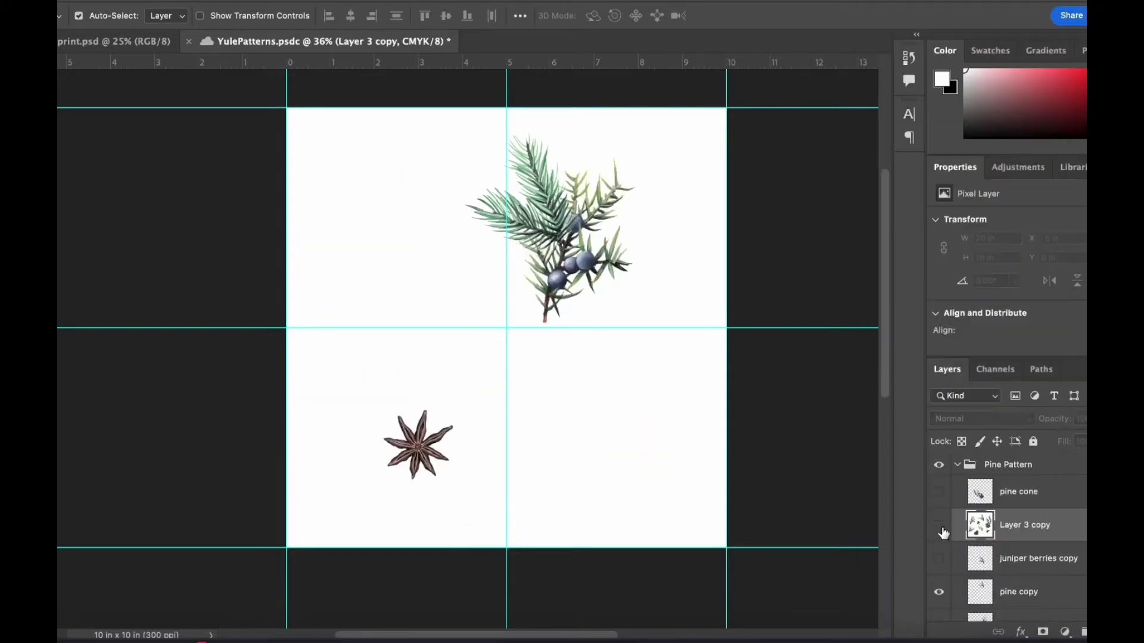
click(940, 528)
scroll(941, 529, down, 3)
drag(939, 498, 937, 566)
scroll(937, 566, up, 3)
drag(1021, 524, 1021, 488)
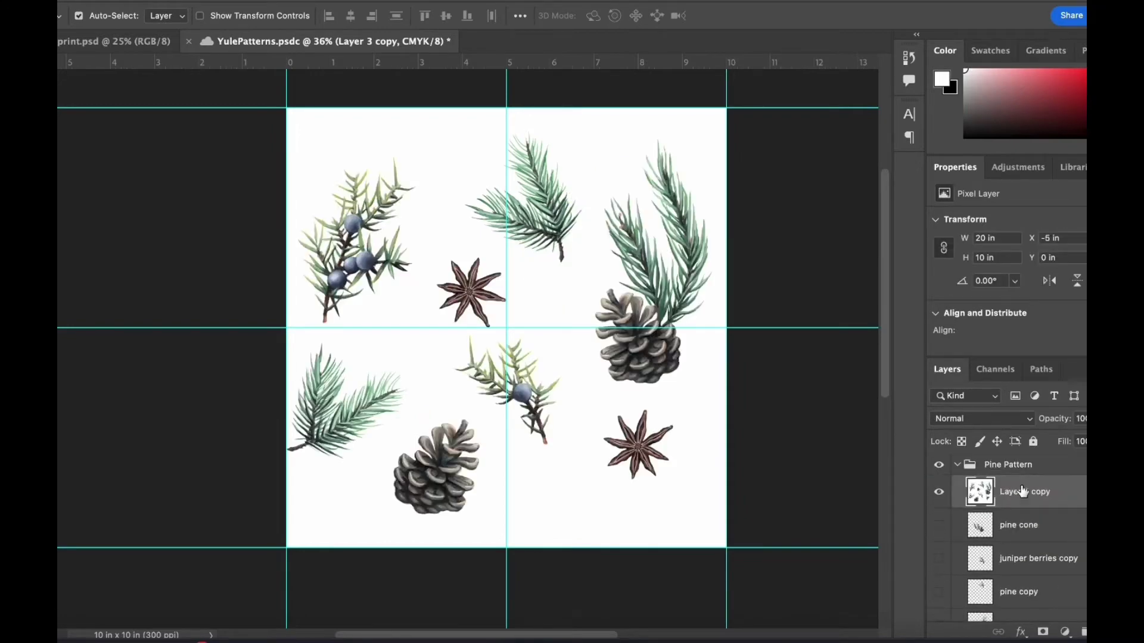
scroll(1022, 492, down, 3)
scroll(1012, 495, up, 3)
key(super+j)
key(super+t)
mouse_move(544, 408)
mouse_down()
mouse_move(544, 374)
mouse_move(544, 408)
mouse_up()
click(814, 16)
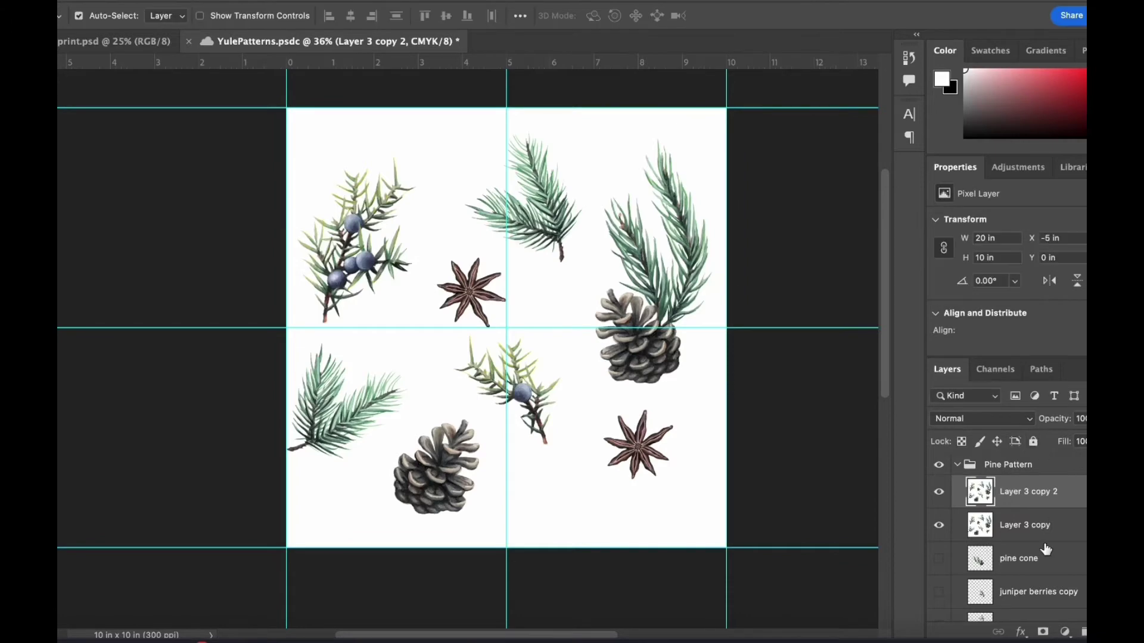
scroll(1046, 549, down, 2)
scroll(1042, 544, up, 2)
key(Delete)
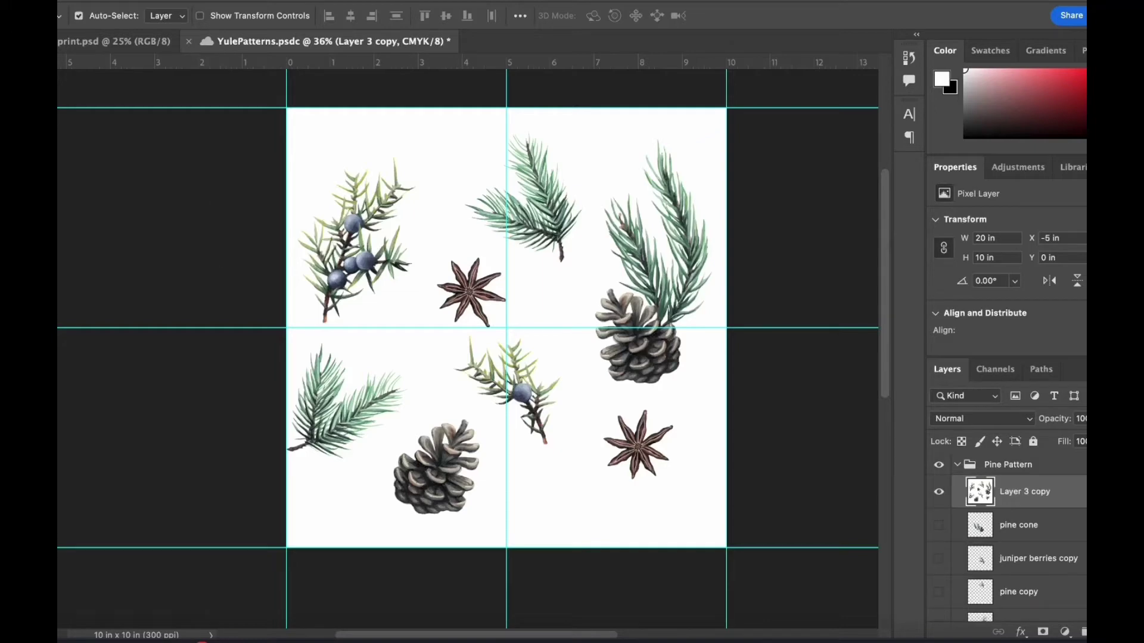
click(179, 1)
click(58, 179)
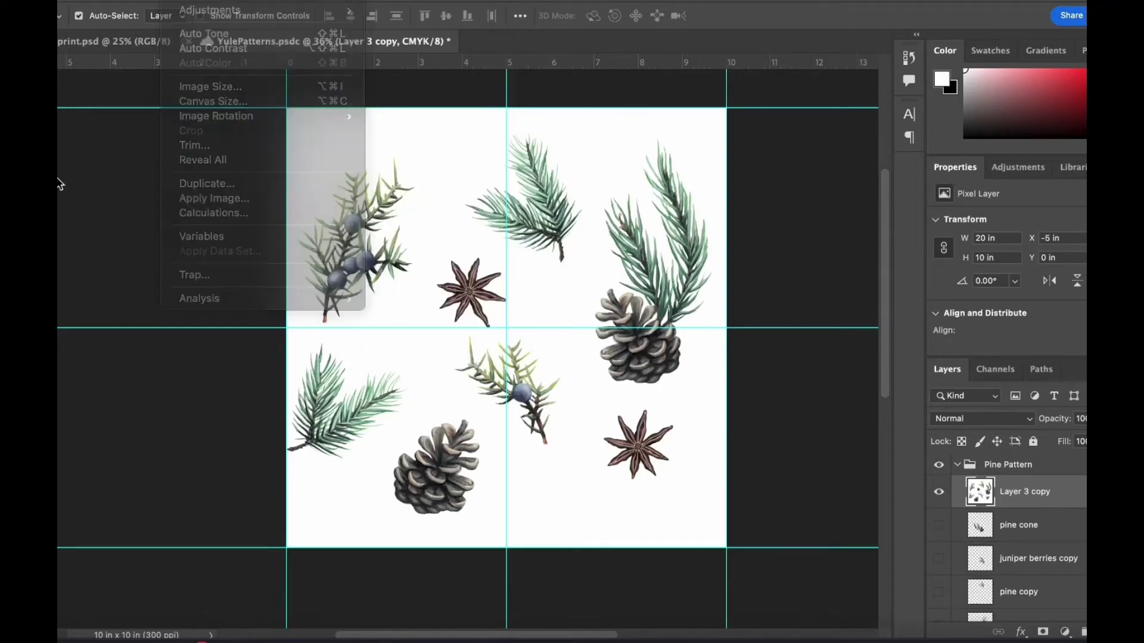
drag(351, 266, 629, 237)
key(super+z)
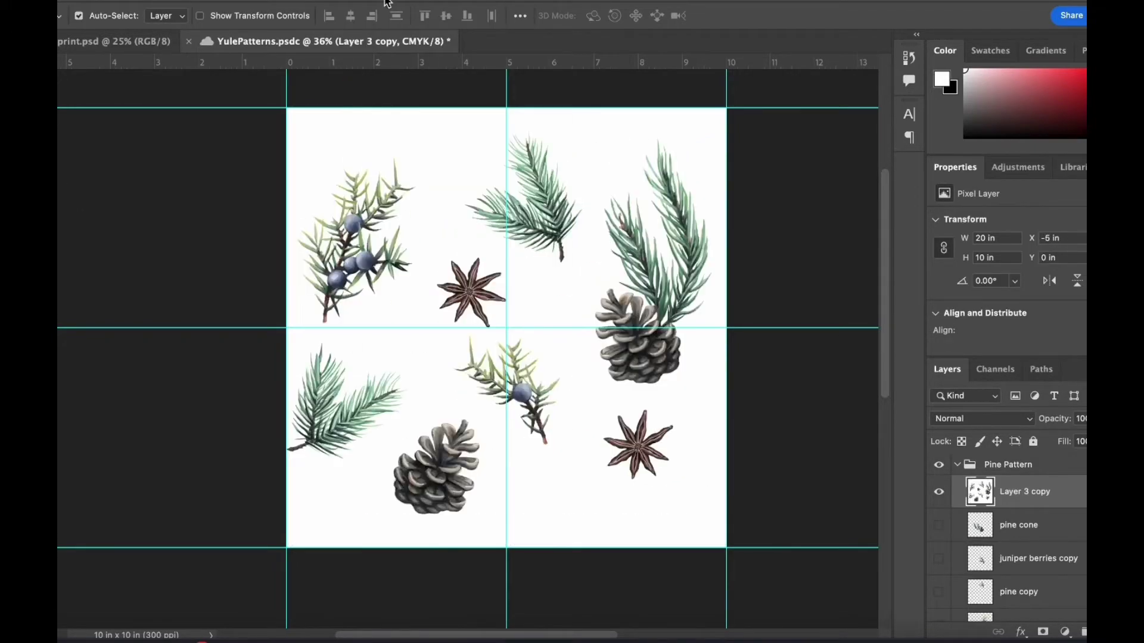
click(179, 1)
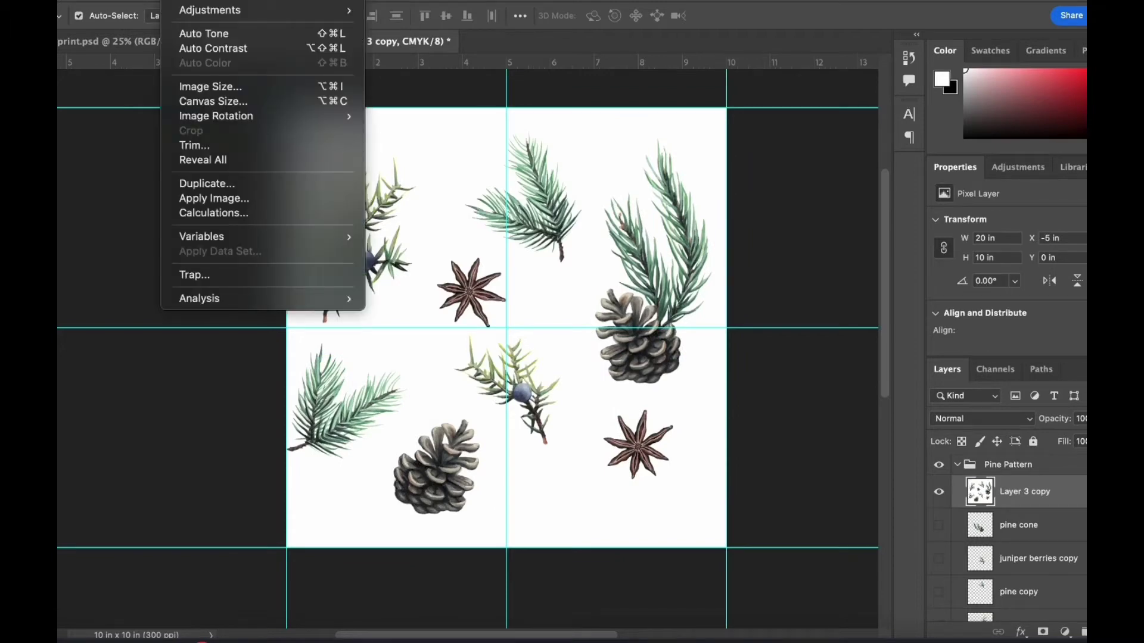
mouse_move(205, 9)
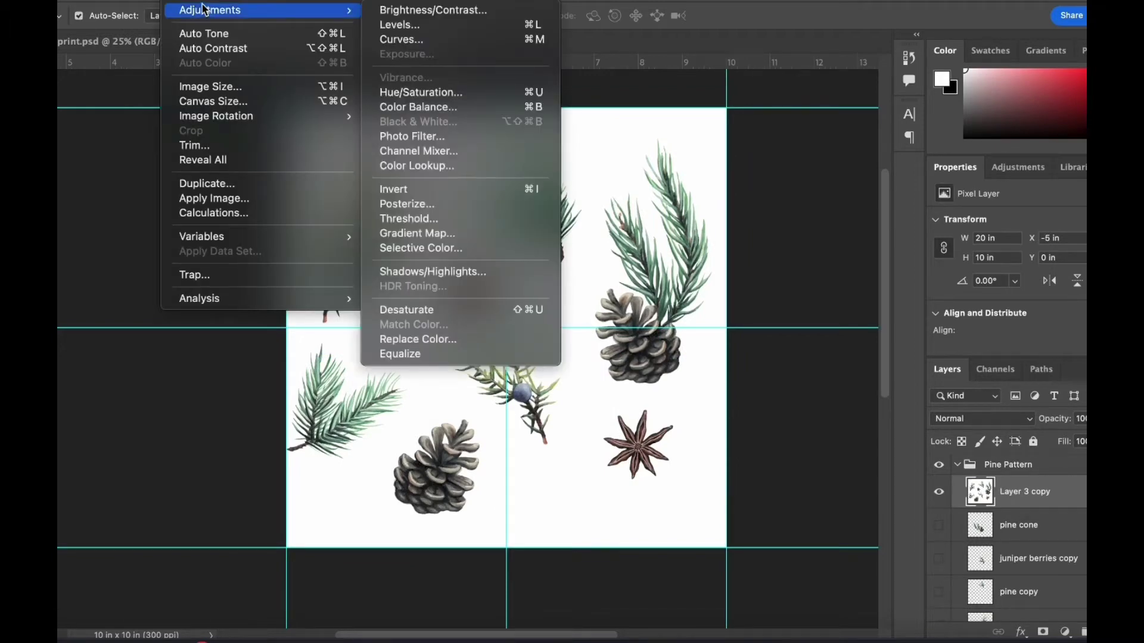
click(179, 1)
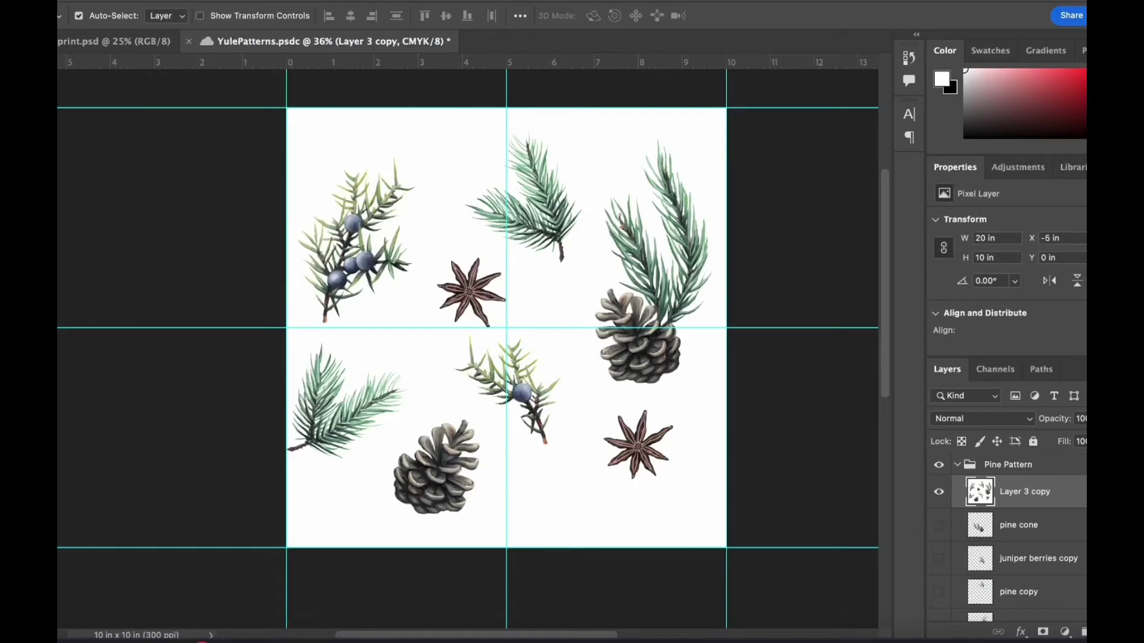
Copy the full 10 x 10 in canvas area of the merged artwork to a new layer and hide Layer 3 copy
key(m)
drag(287, 108, 739, 570)
key(ctrl+j)
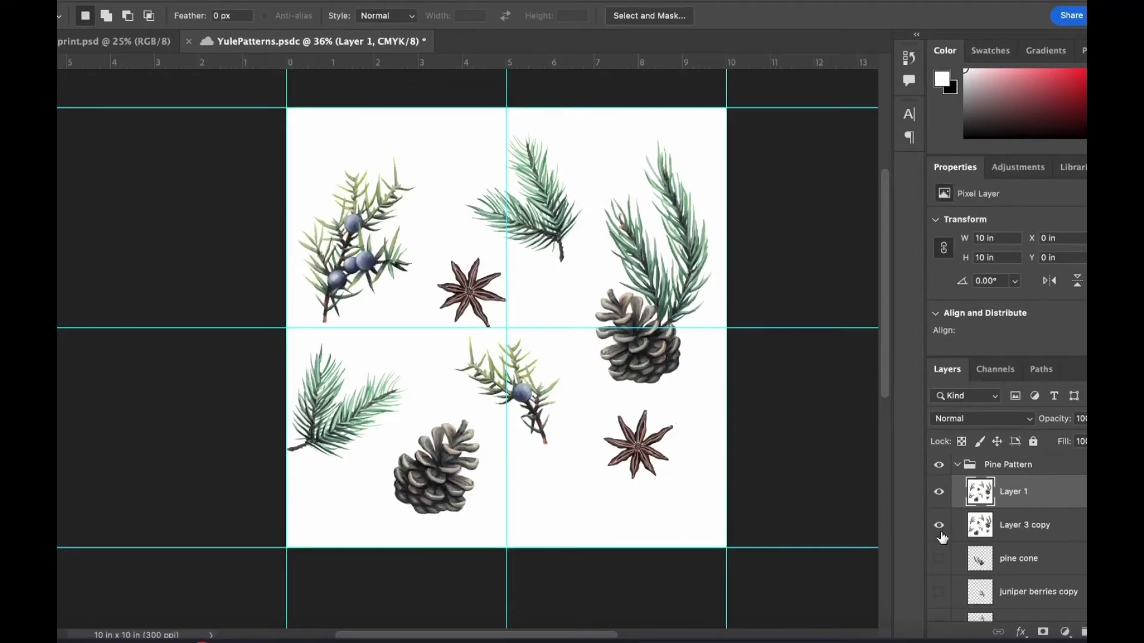
key(ctrl+t)
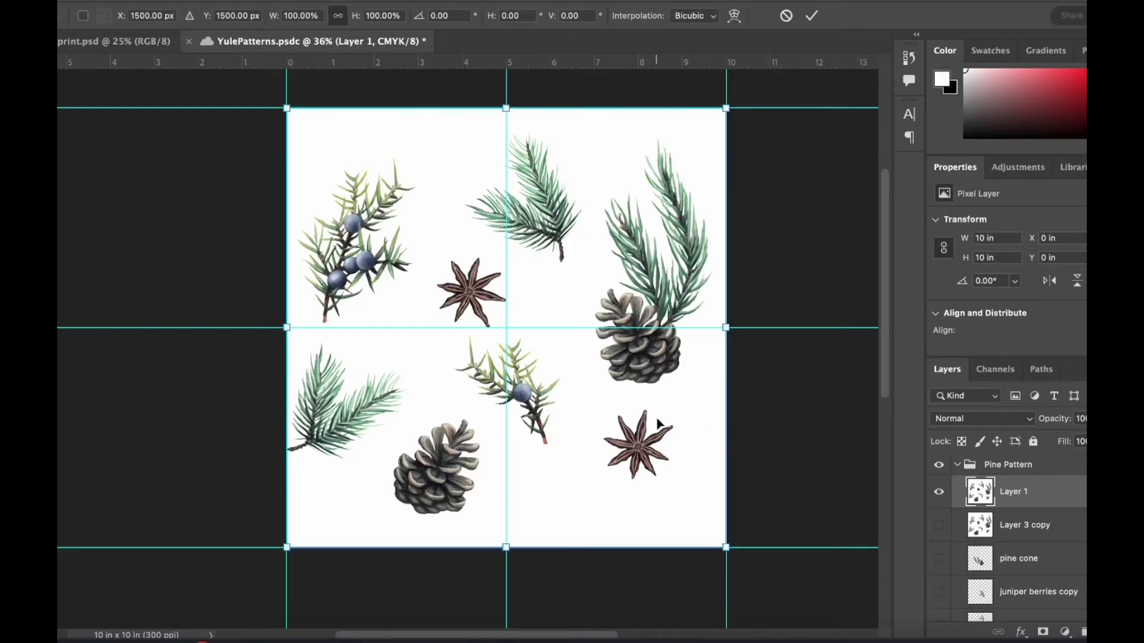
key(Return)
Duplicate Layer 1 and move the copy straight up 5 in
key(ctrl+j)
key(ctrl+t)
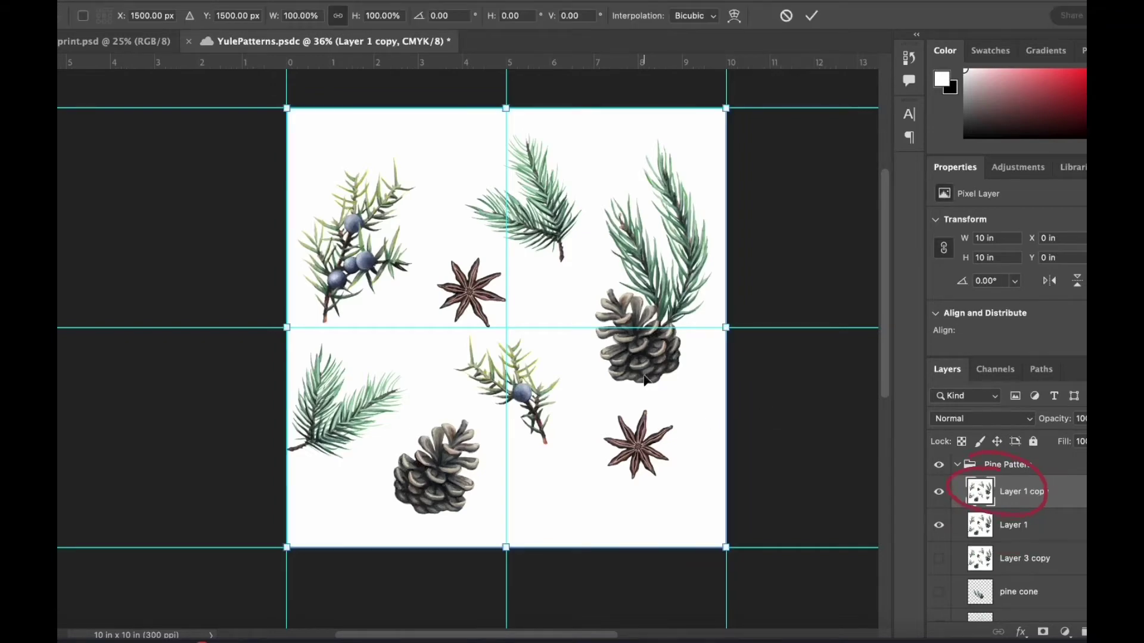
drag(645, 380, 643, 161)
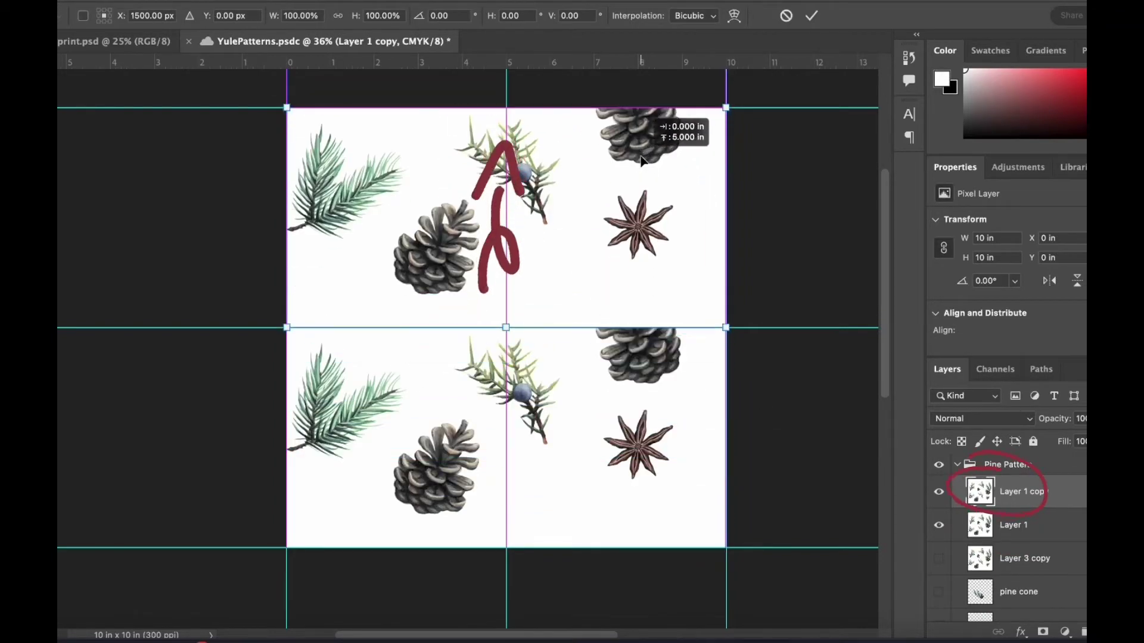
Duplicate Layer 1 again, hide the original, and move the new copy straight down 5 in
click(1013, 525)
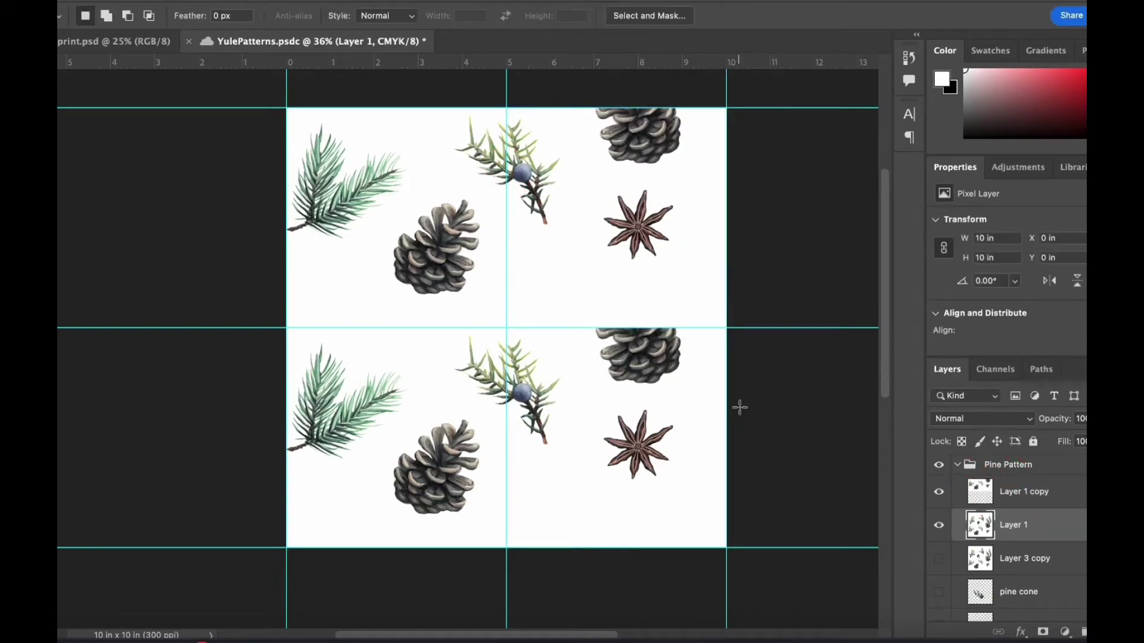
key(ctrl+j)
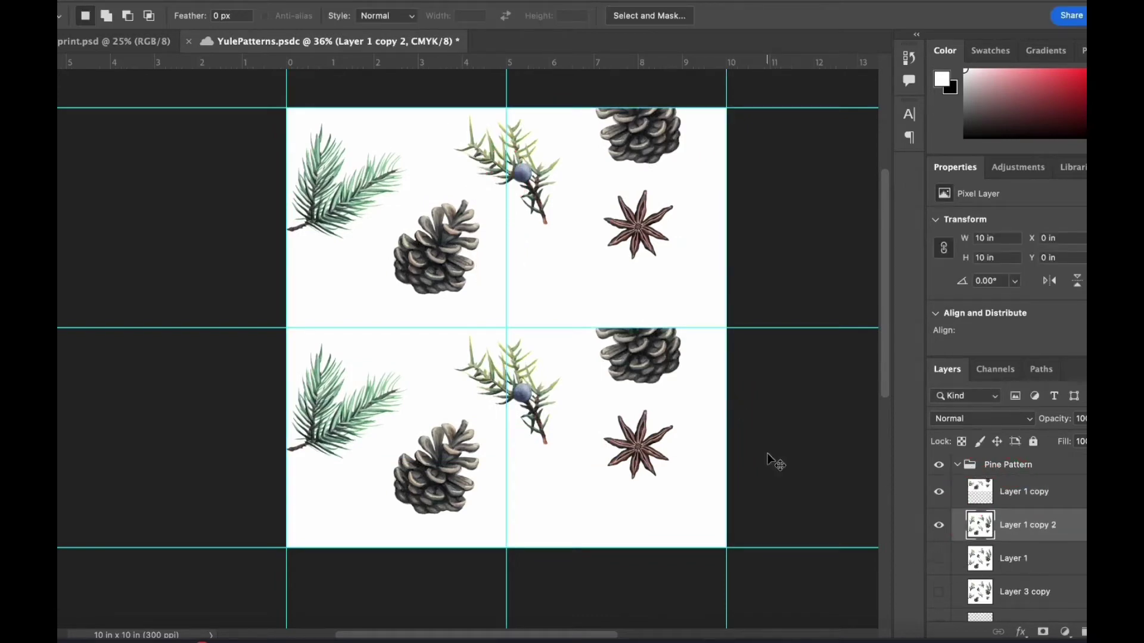
key(ctrl+t)
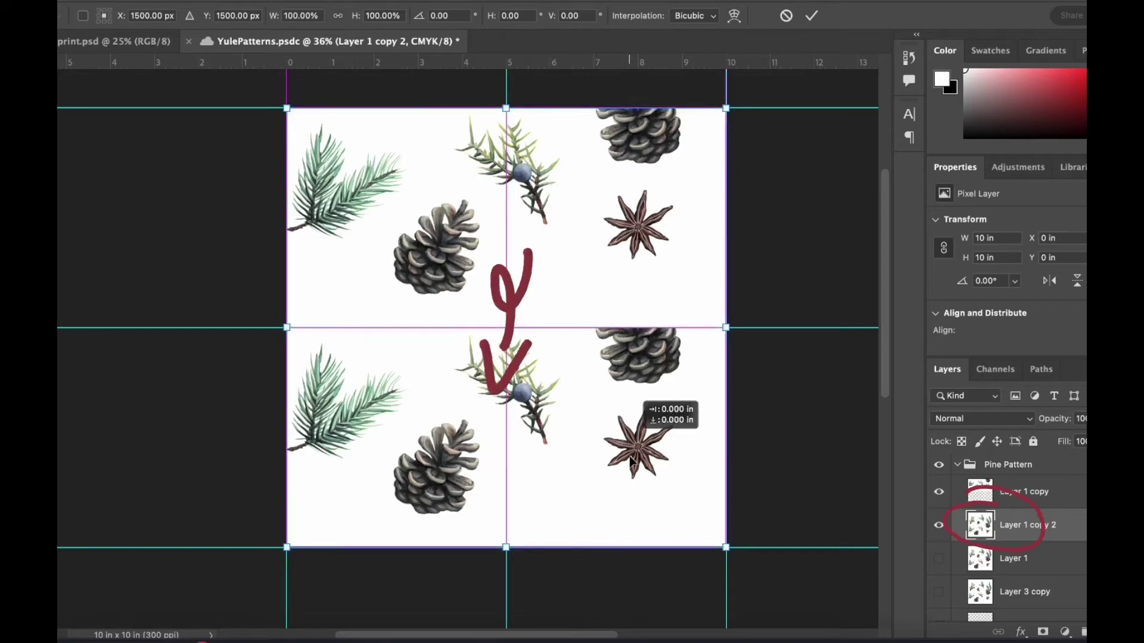
drag(632, 319, 634, 539)
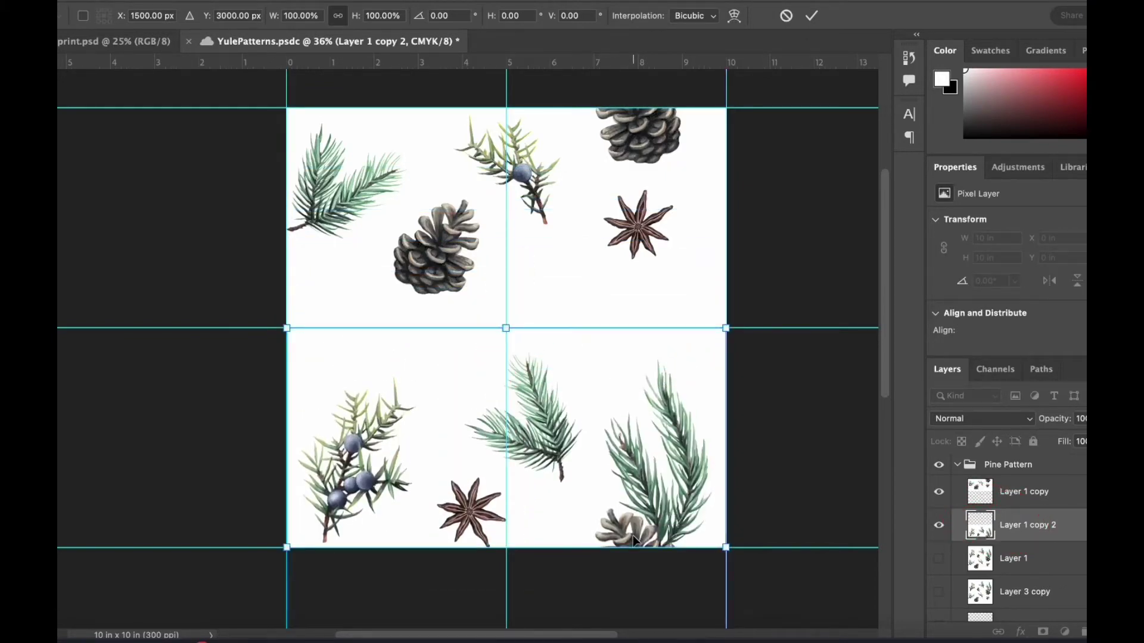
click(816, 19)
Copy the anise star pod layer to the top of the group and place it, slightly rotated, on the horizontal centre guide near the canvas's left edge
scroll(1013, 554, down, 5)
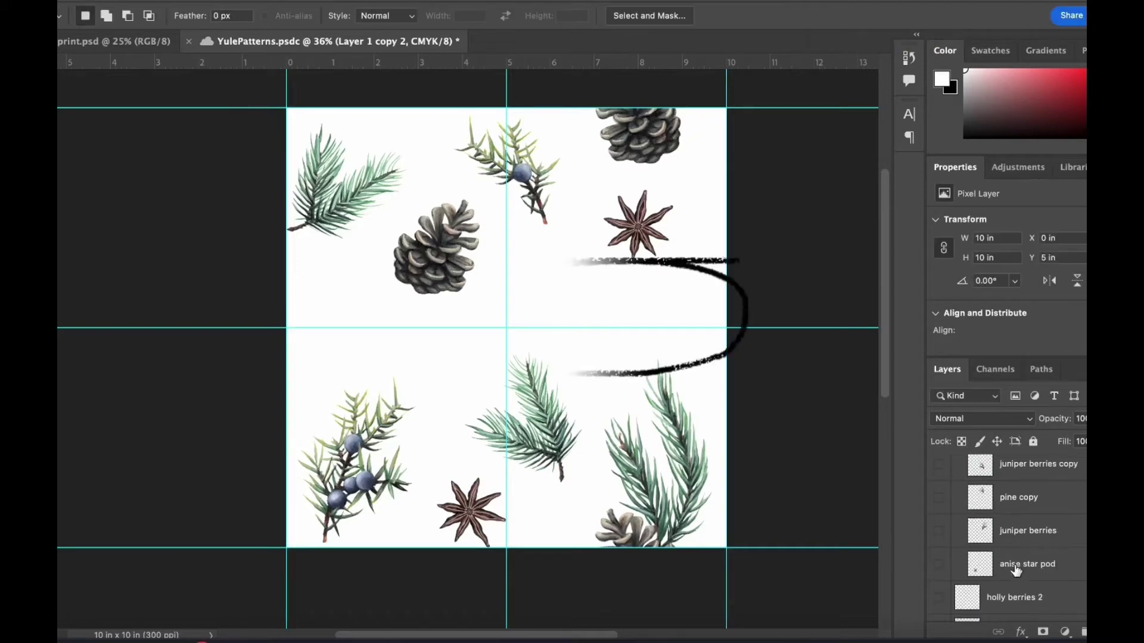
click(1025, 572)
drag(1025, 573, 1021, 481)
key(super+t)
drag(418, 444, 361, 337)
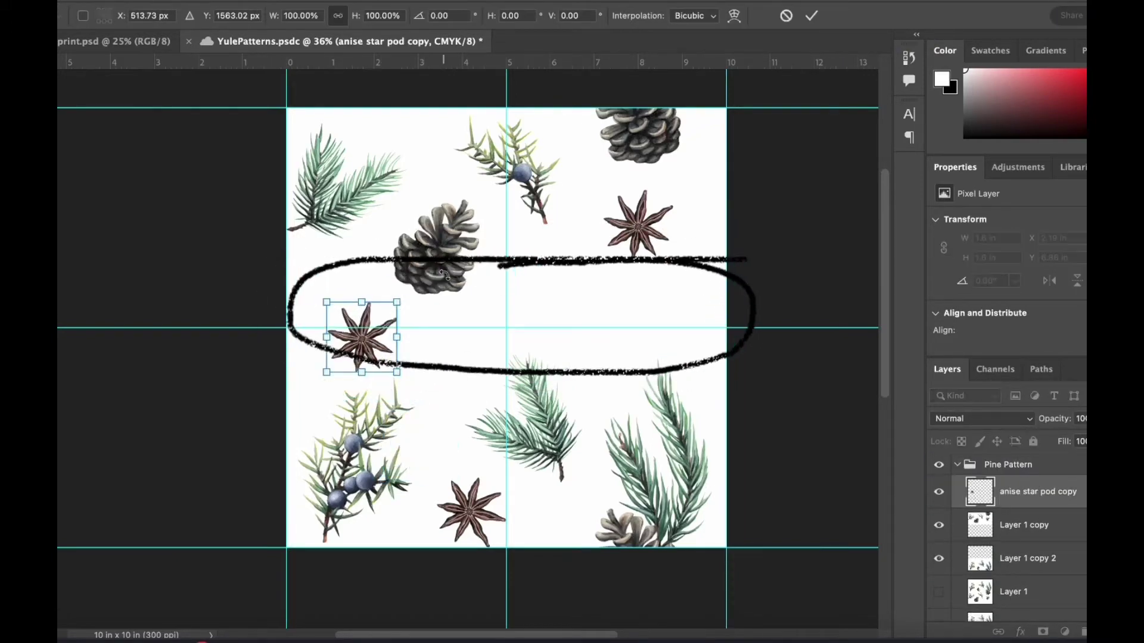
drag(424, 291, 355, 260)
drag(373, 337, 347, 329)
key(Return)
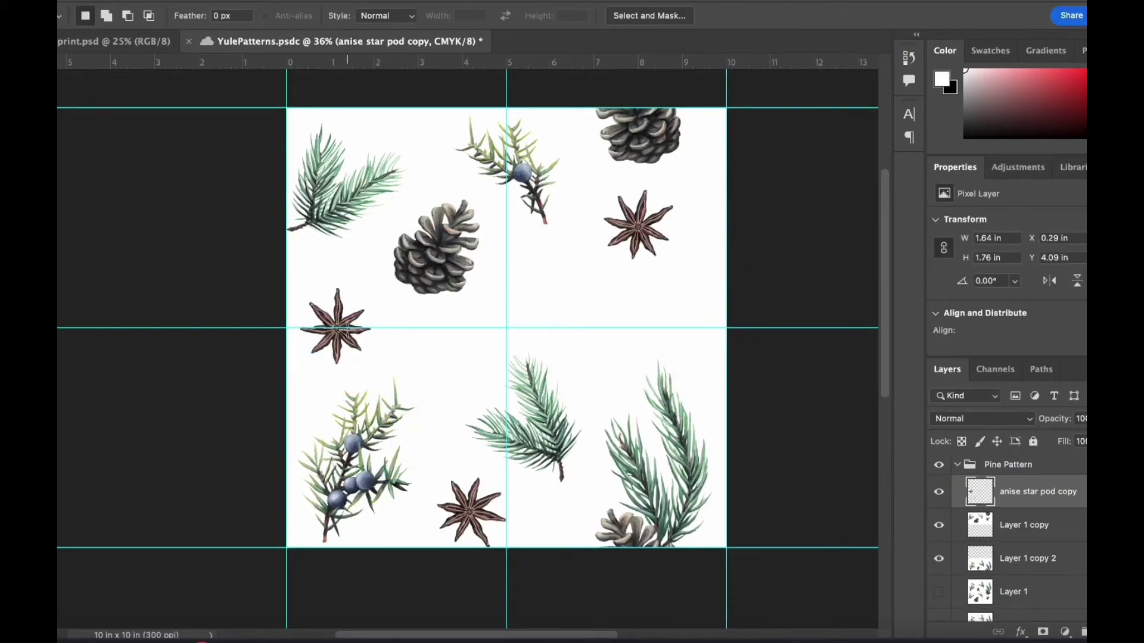
Bring juniper berries copy above Layer 1 copy and place the sprig in the gap just beyond the vertical centre guide, about 5 in across
scroll(1032, 578, down, 3)
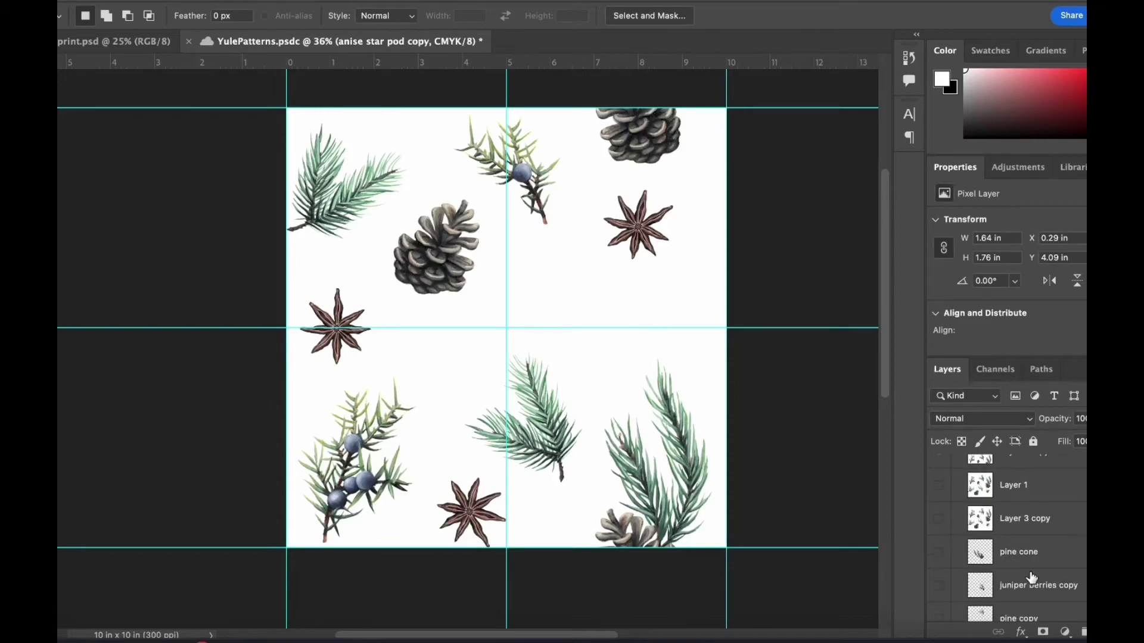
drag(1032, 578, 1038, 496)
key(super+t)
drag(553, 395, 584, 321)
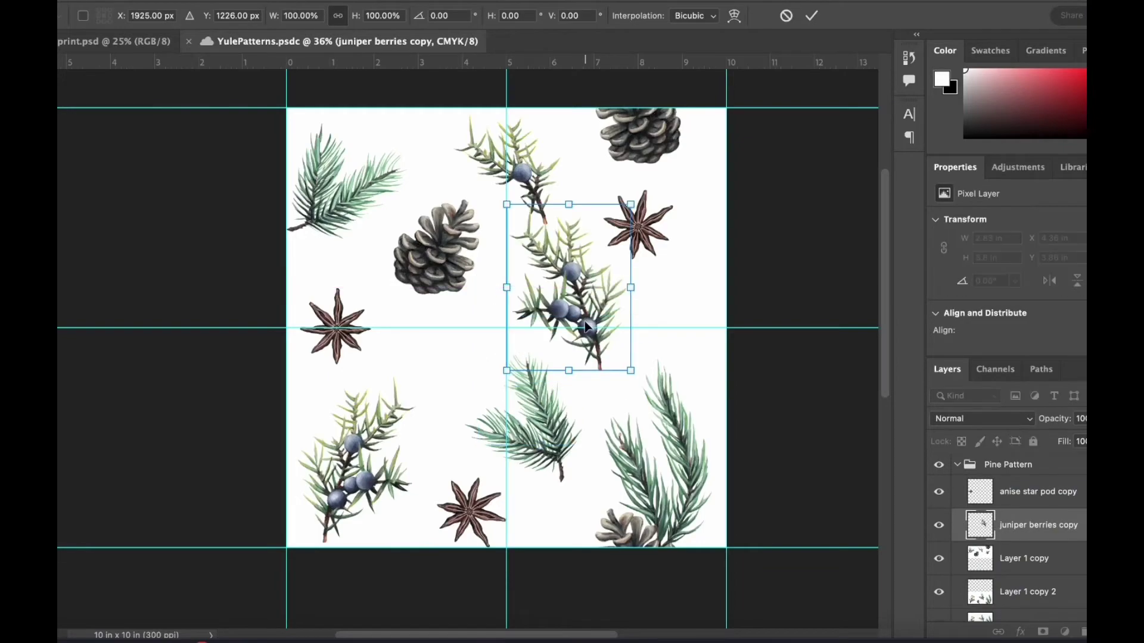
scroll(584, 321, up, 3)
scroll(584, 320, up, 4)
key(Return)
Lasso the lower half of the juniper sprig, copy it to its own layer and delete the full sprig's layer
key(l)
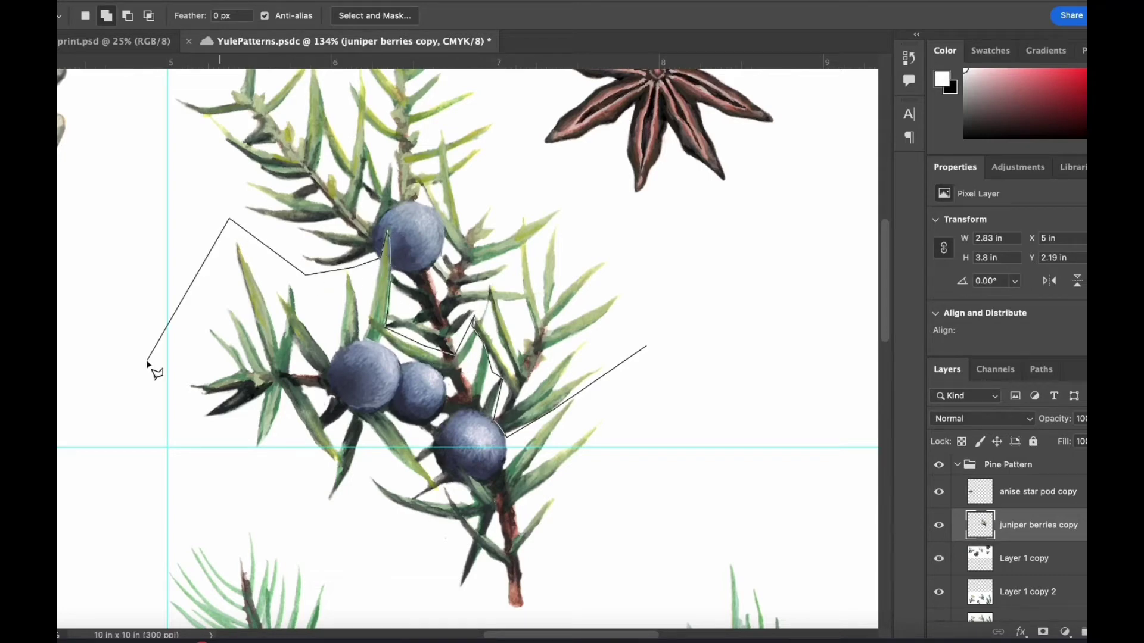
click(610, 601)
click(646, 346)
key(super+j)
click(1039, 560)
key(BackSpace)
click(1038, 527)
scroll(649, 434, left, 1)
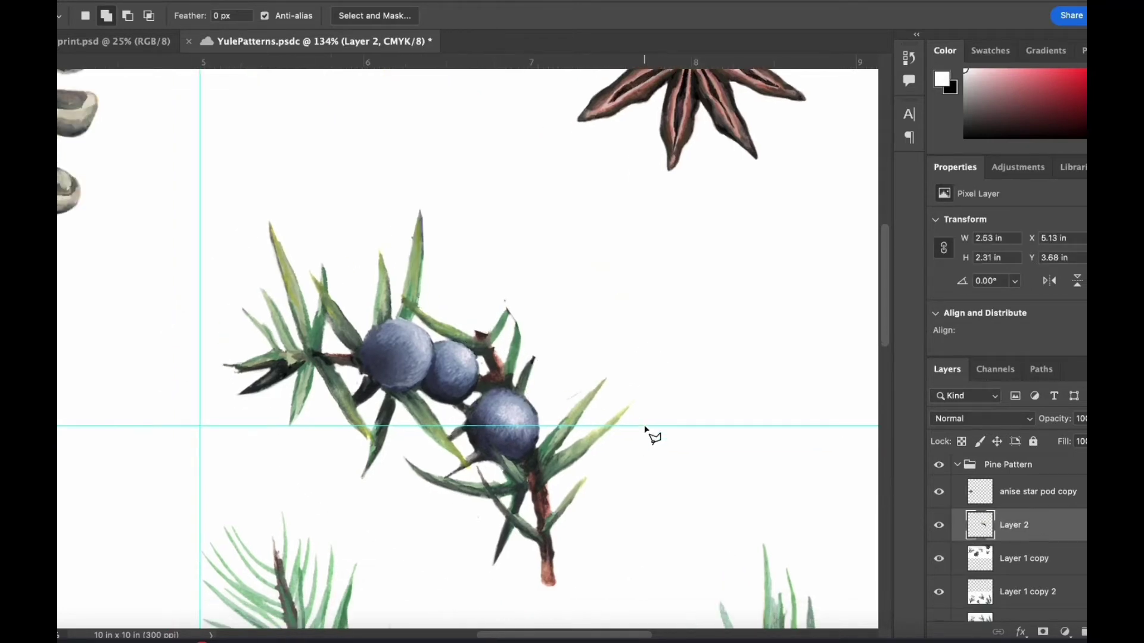
Erase the stray needle remnants around the cut-off point of the shortened juniper sprig with a 25 px eraser
key(e)
key(bracketright)
key(bracketright)
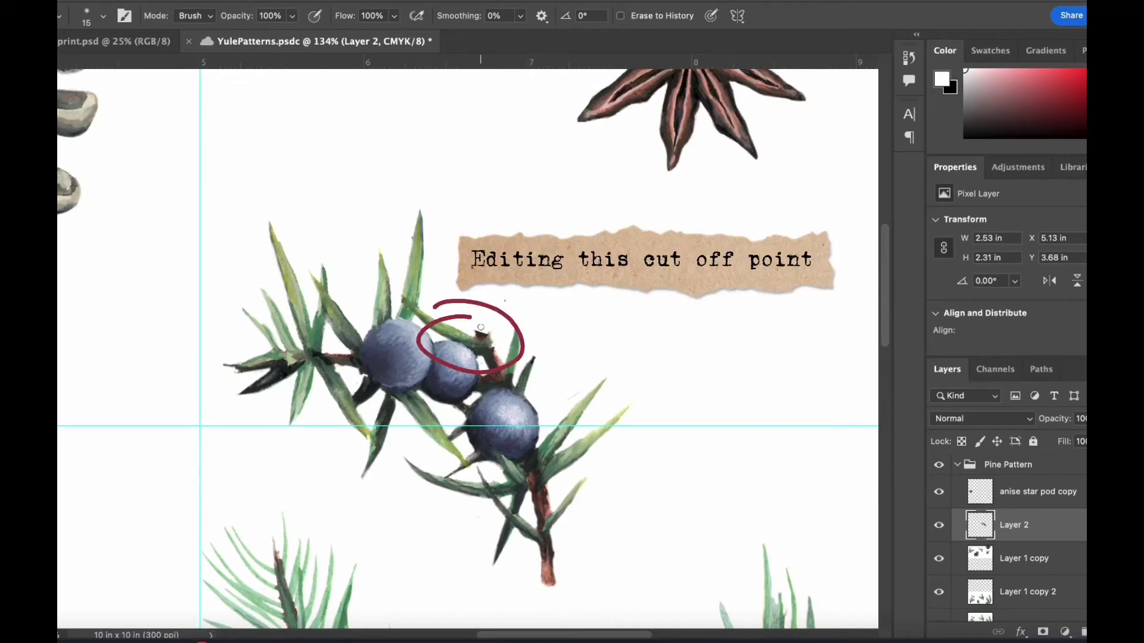
drag(502, 319, 480, 327)
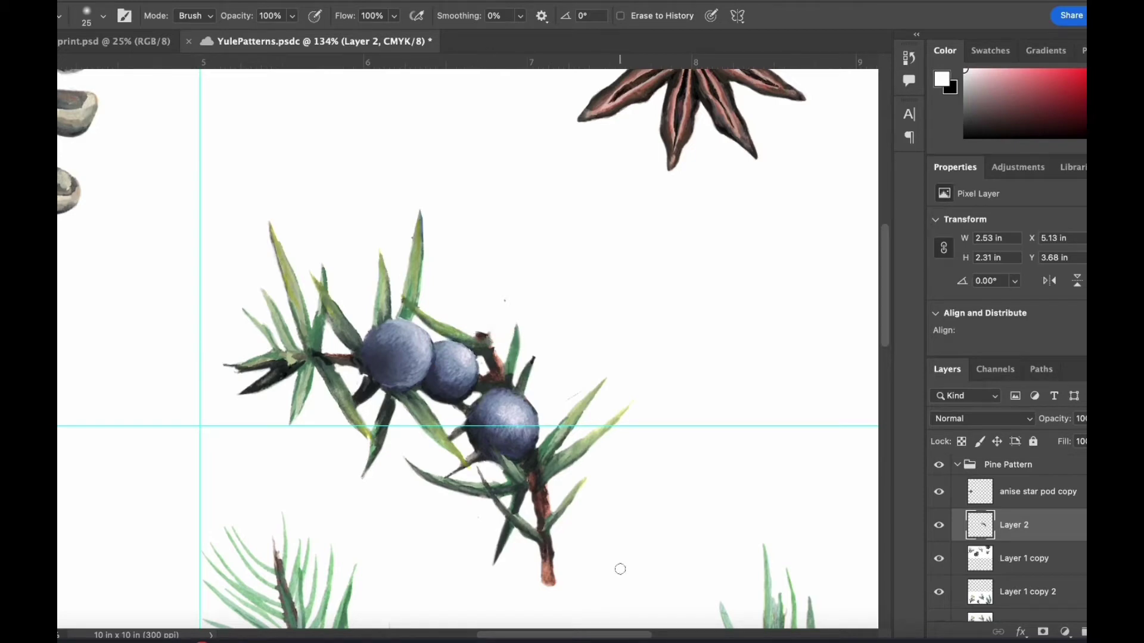
Lasso the bottom end of the juniper stem, copy it to a new layer and rotate the copy about 177°
key(l)
click(531, 547)
click(539, 598)
click(562, 546)
key(super+j)
key(super+t)
mouse_move(590, 578)
mouse_down()
mouse_move(533, 480)
mouse_move(415, 520)
mouse_up()
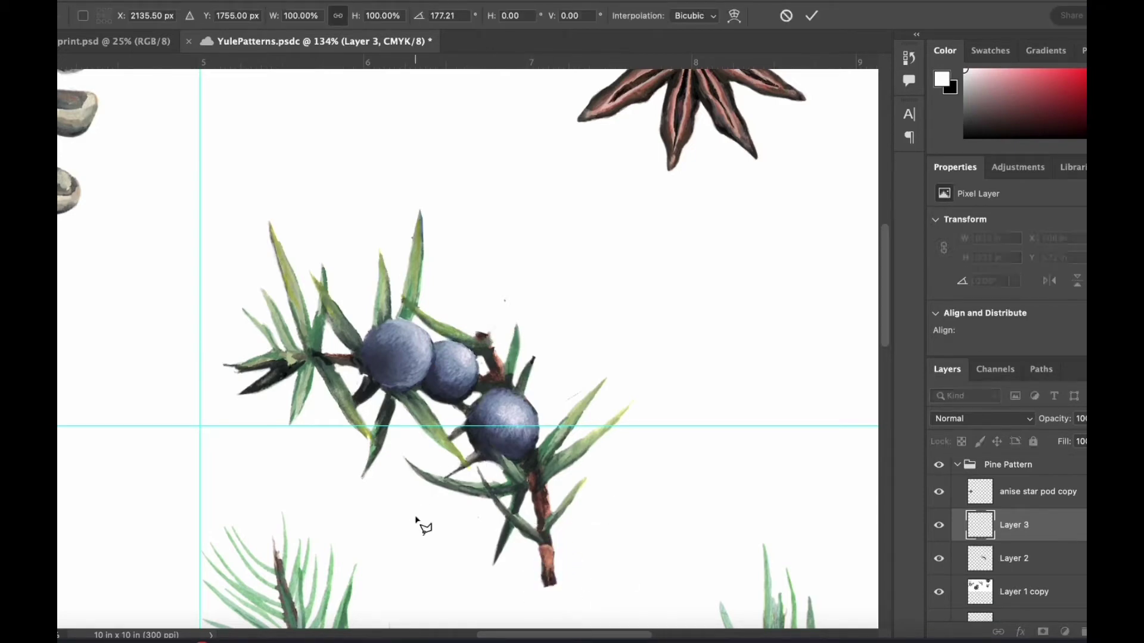
key(Return)
Move the copied stem end onto the sprig's cut-off point and rotate it to line up with the branch
key(v)
drag(545, 569, 477, 324)
key(super+t)
drag(516, 271, 508, 250)
key(Return)
drag(472, 308, 472, 308)
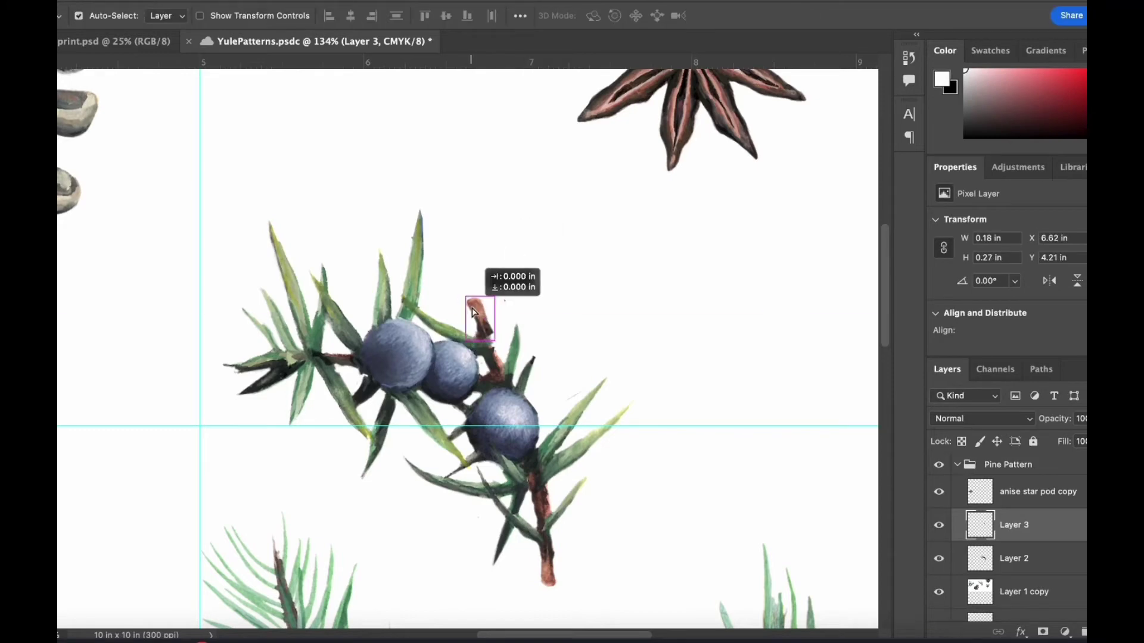
Merge the stem end on Layer 3 with the shortened juniper sprig on Layer 2
key(e)
shift+click(1020, 563)
right_click(1020, 563)
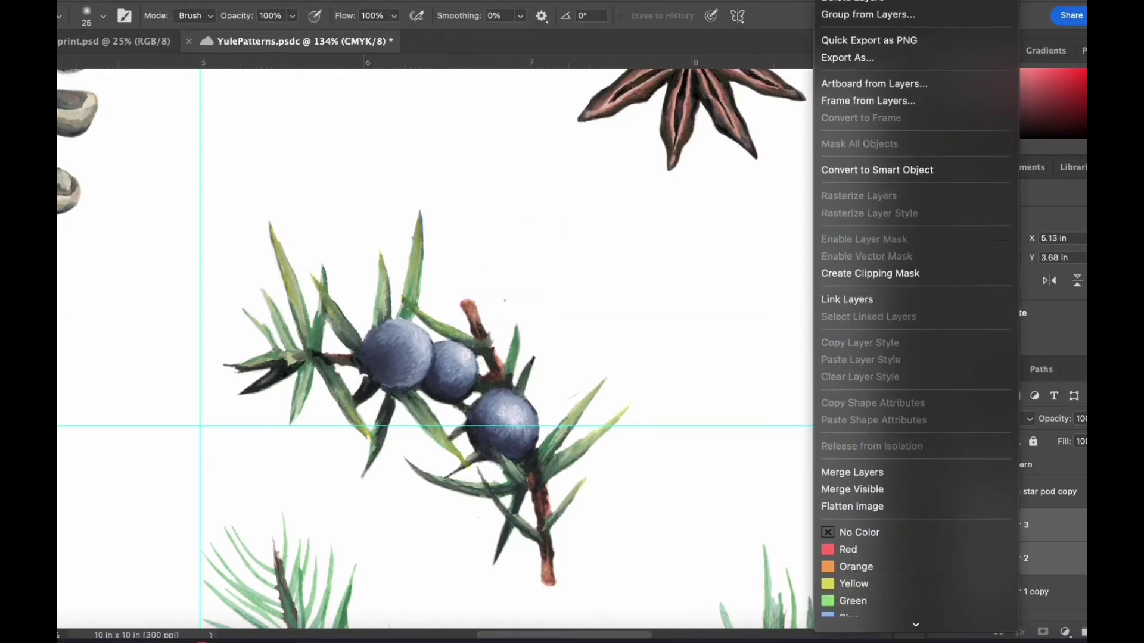
click(852, 471)
click(939, 528)
click(939, 527)
Rotate the merged juniper sprig about -28° and move it into the gap below the anise star near the tile's right side
scroll(684, 393, down, 8)
key(super+t)
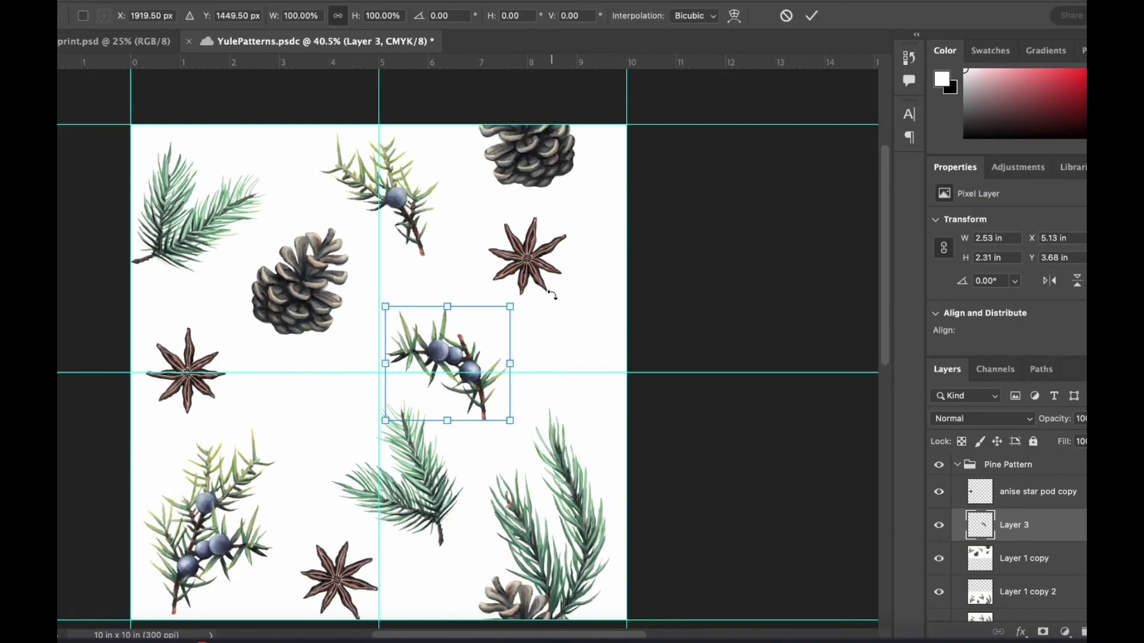
drag(544, 294, 499, 257)
drag(466, 367, 545, 379)
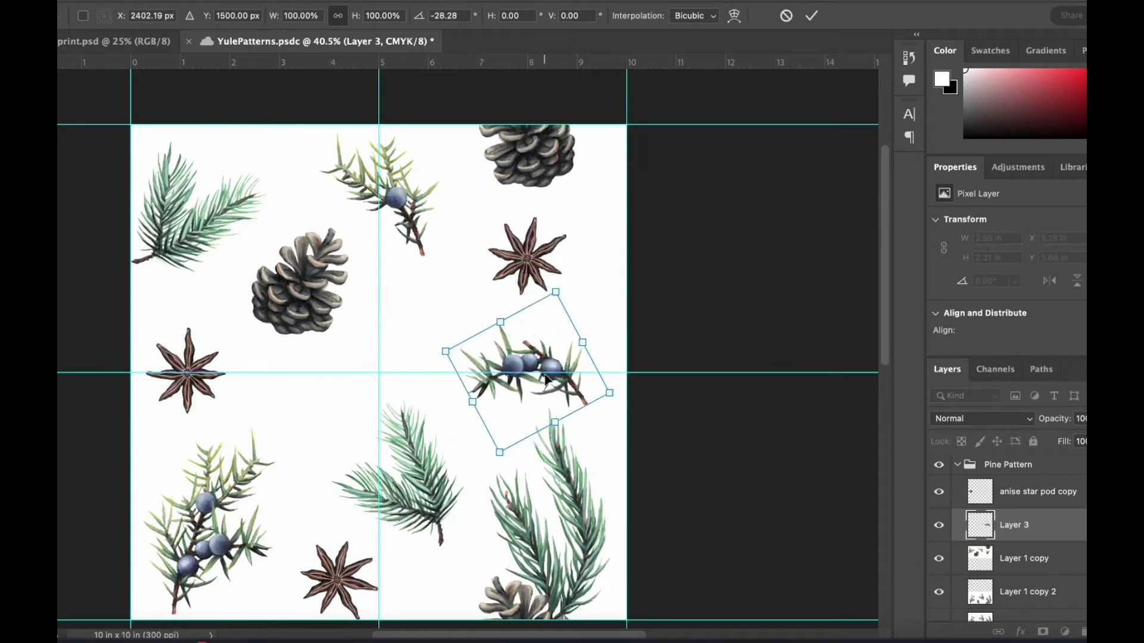
scroll(545, 375, down, 2)
scroll(545, 374, left, 2)
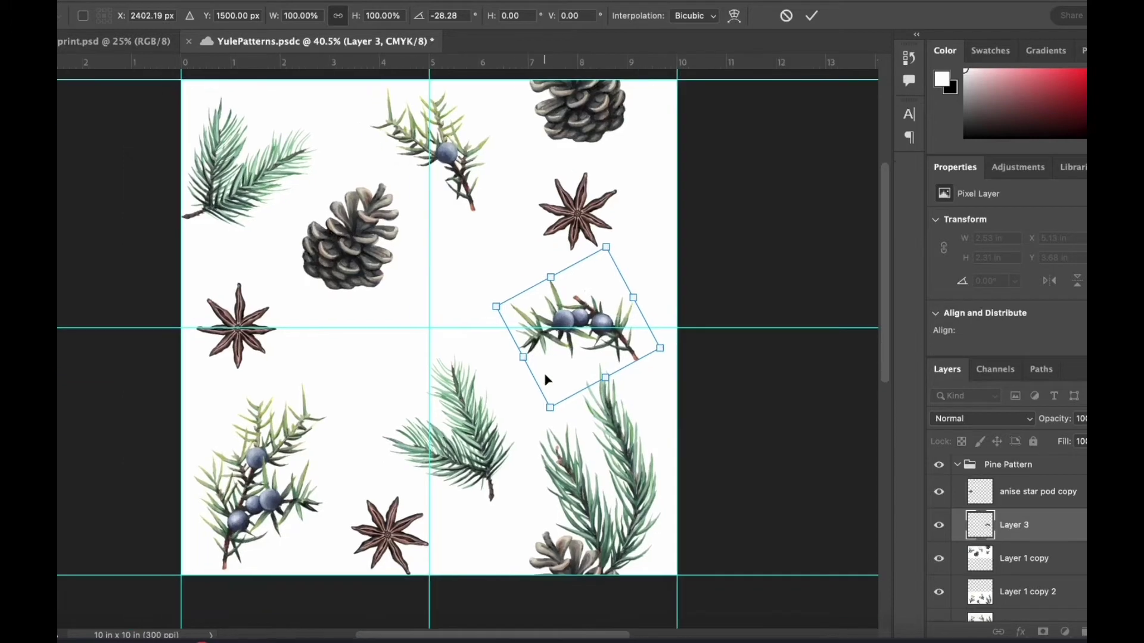
key(Return)
key(b)
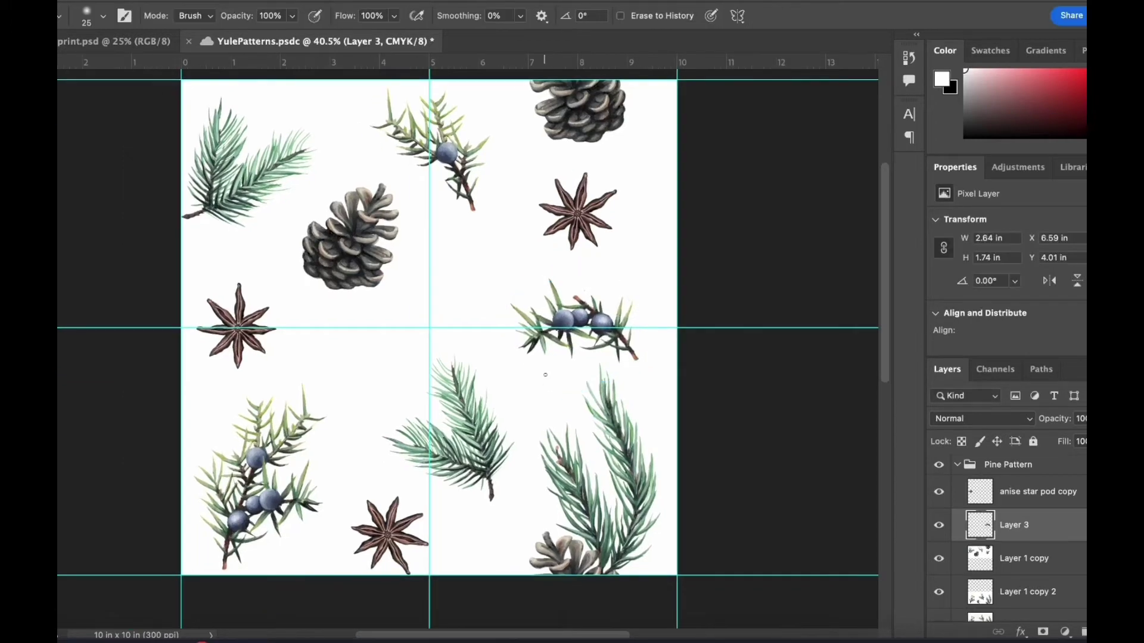
Duplicate the pine cone layer, move the copy up the layer stack, show it and position the artwork near the tile's center
scroll(1026, 510, down, 4)
click(1038, 556)
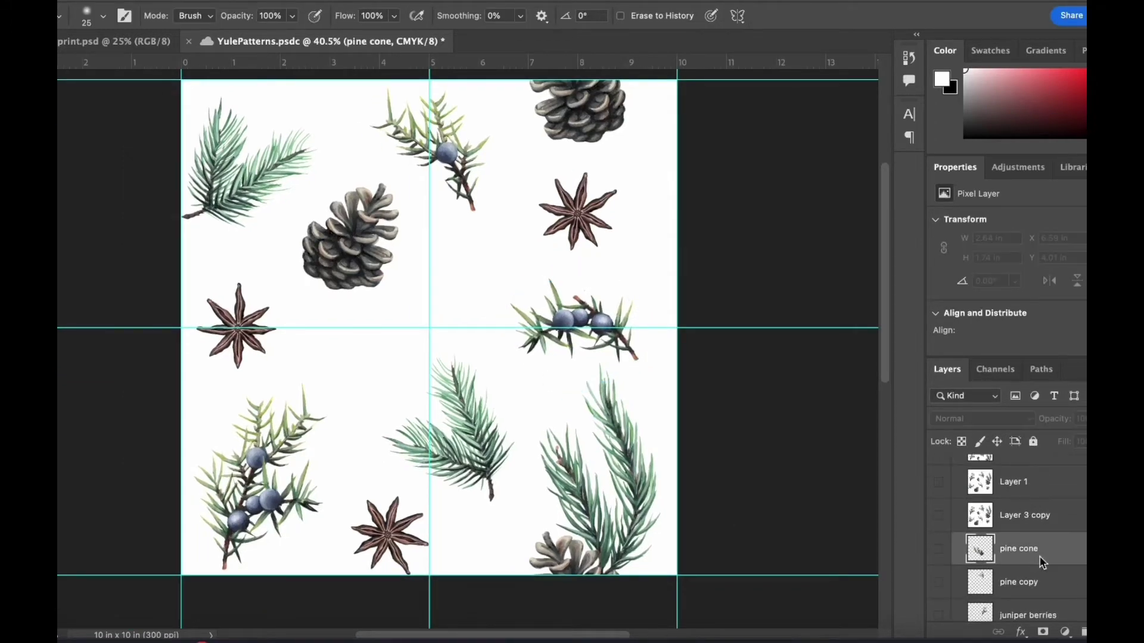
key(super+j)
drag(1039, 558, 1045, 509)
click(938, 525)
key(super+t)
mouse_move(419, 442)
mouse_down()
mouse_move(455, 397)
mouse_move(460, 348)
mouse_up()
scroll(456, 349, up, 5)
key(Return)
Lasso the pine cone on the pine cone copy layer and delete it, leaving only the double pine branch
key(l)
scroll(522, 379, up, 3)
scroll(523, 380, left, 1)
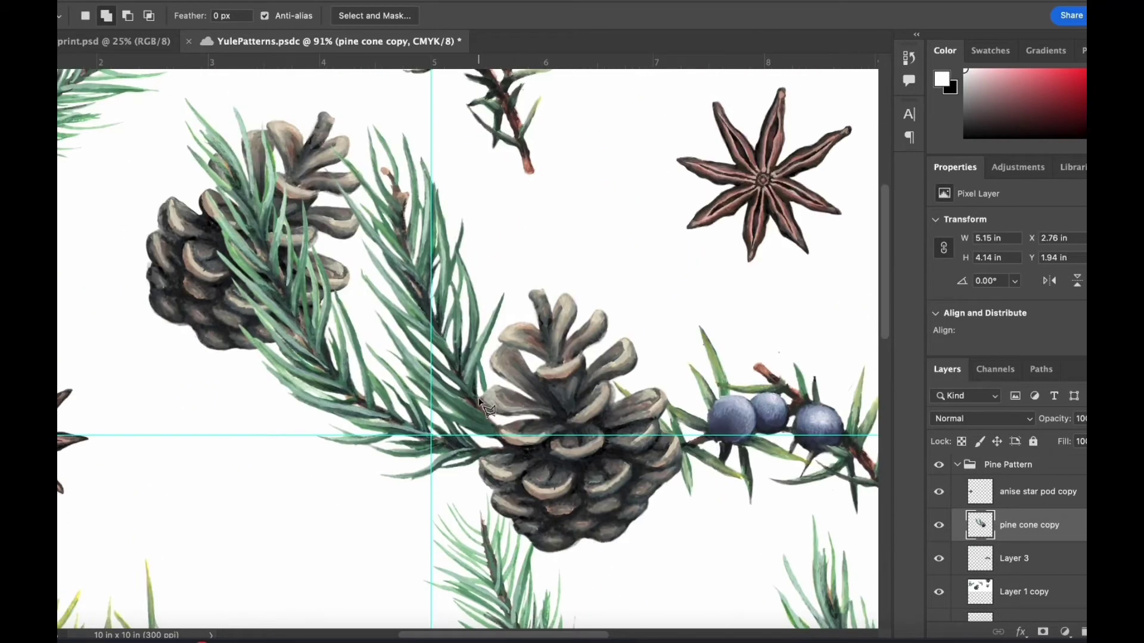
mouse_move(521, 290)
mouse_down()
mouse_move(471, 491)
mouse_move(480, 459)
mouse_move(517, 450)
mouse_move(498, 430)
mouse_up()
key(BackSpace)
key(super+d)
Lasso outer needles of the branch, copy them to a new layer, move them beside the cut-off stem and warp them to fit
scroll(500, 429, up, 2)
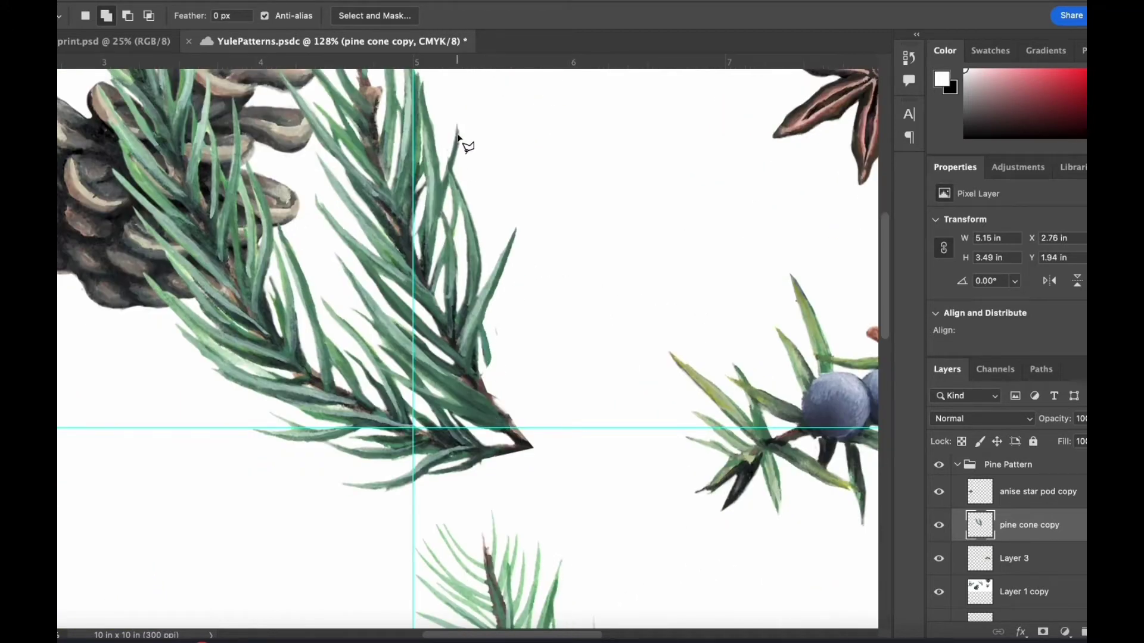
click(456, 336)
click(500, 241)
click(449, 99)
double_click(423, 267)
key(super+j)
key(super+t)
drag(451, 259, 519, 381)
right_click(511, 376)
click(587, 352)
mouse_move(543, 237)
mouse_down()
mouse_move(564, 268)
mouse_move(510, 220)
mouse_up()
key(Return)
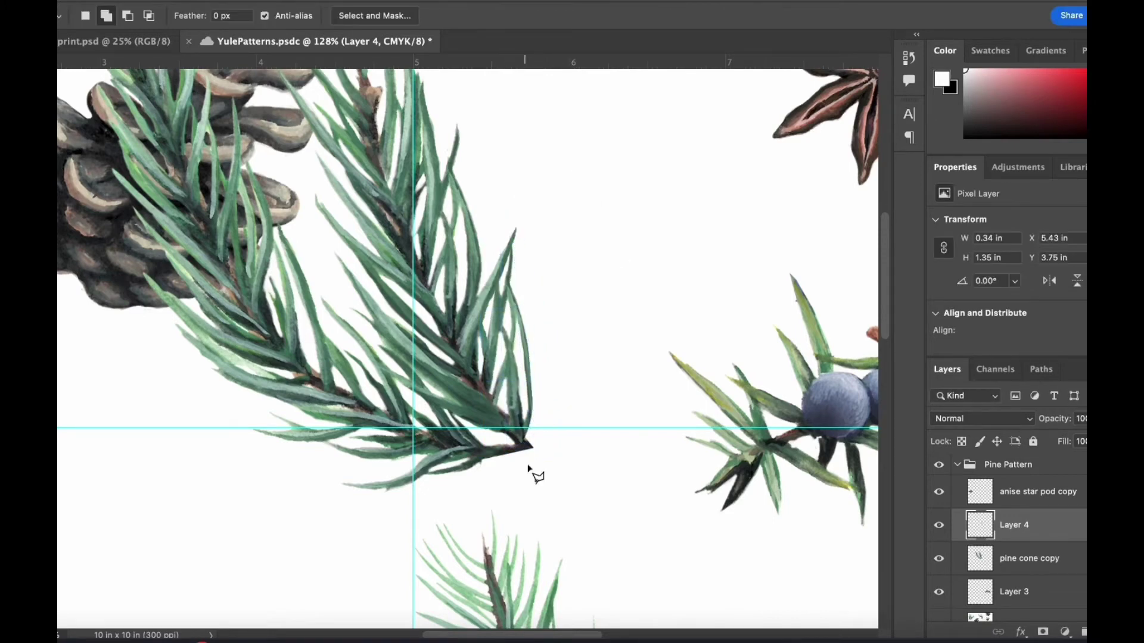
Merge the copied needles down into the pine cone copy layer and trim their outer edge with a 25 px eraser
right_click(1014, 552)
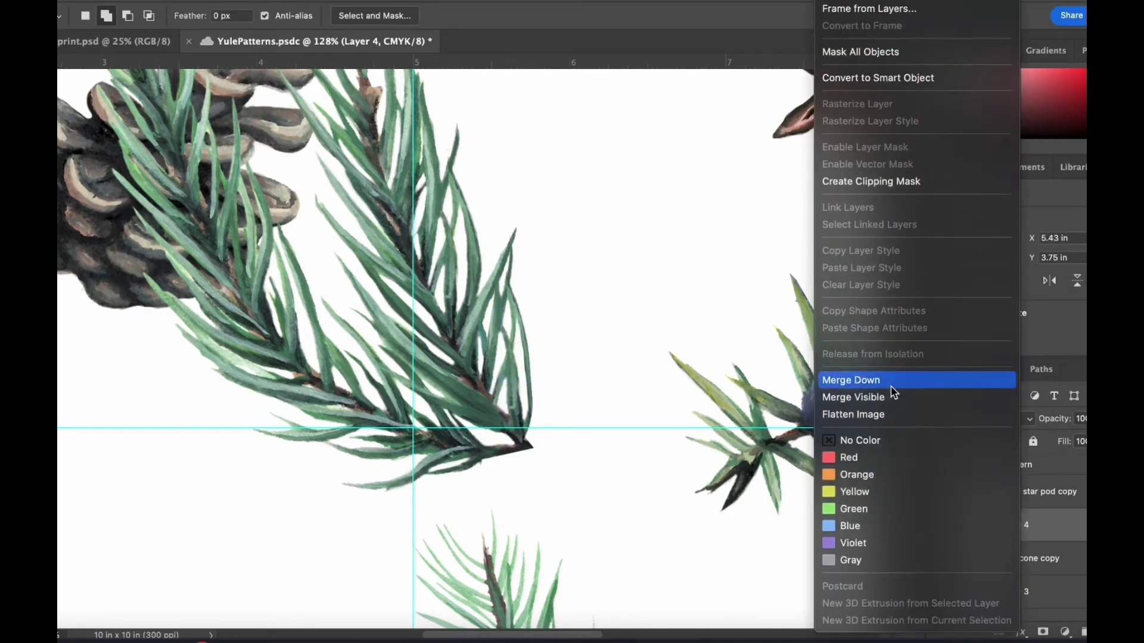
click(891, 382)
key(e)
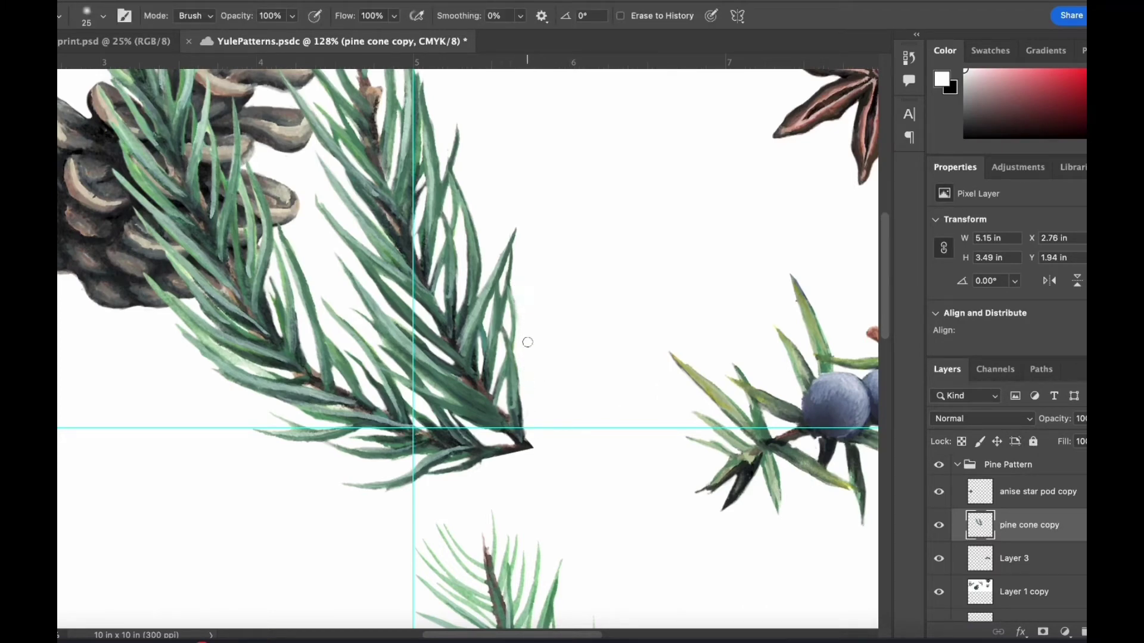
scroll(580, 350, down, 5)
scroll(615, 503, down, 1)
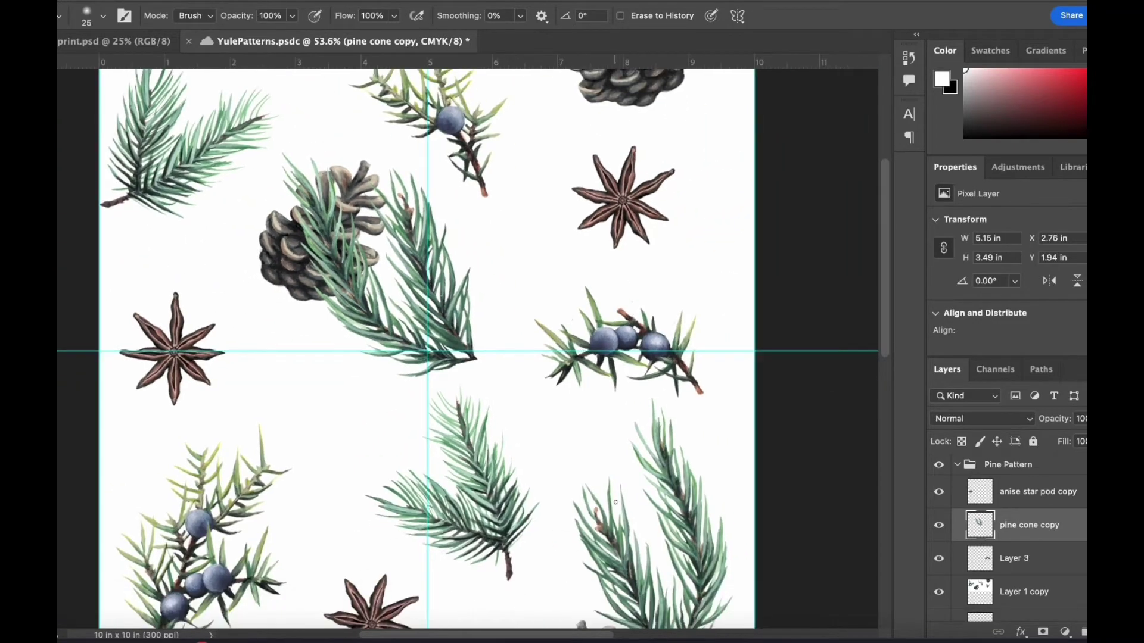
Lasso the bare stem of the small pine sprig on Layer 1 copy 2 and copy it to a new layer
key(v)
scroll(566, 468, down, 3)
scroll(1034, 526, down, 1)
click(1034, 526)
scroll(1000, 557, down, 2)
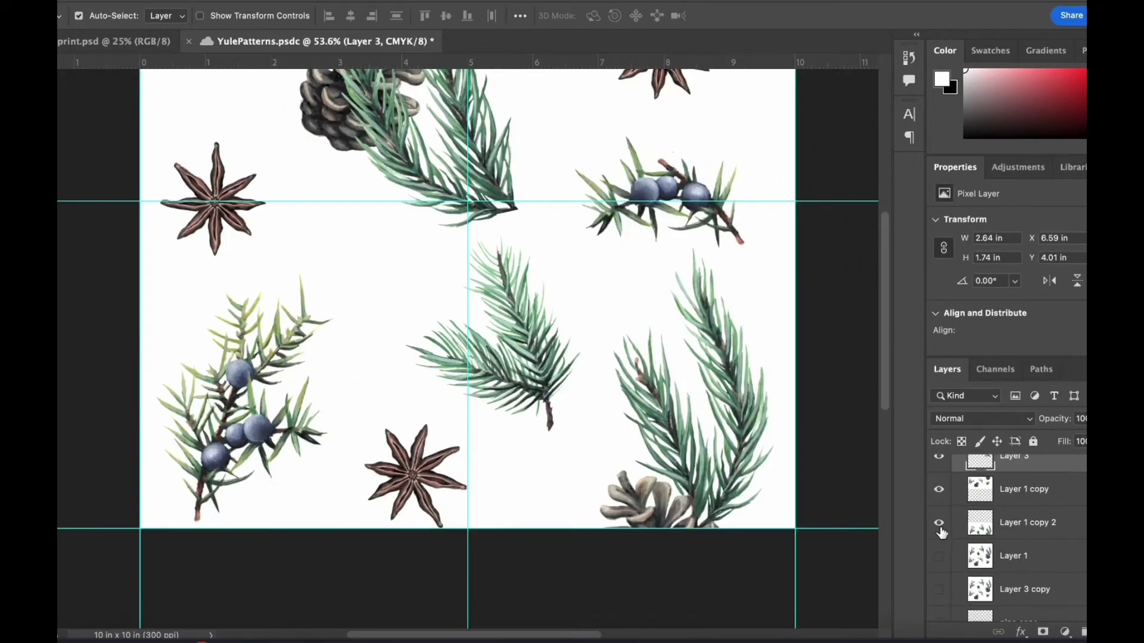
click(980, 527)
scroll(613, 420, up, 8)
key(l)
click(545, 439)
click(530, 559)
click(602, 547)
double_click(553, 439)
key(super+j)
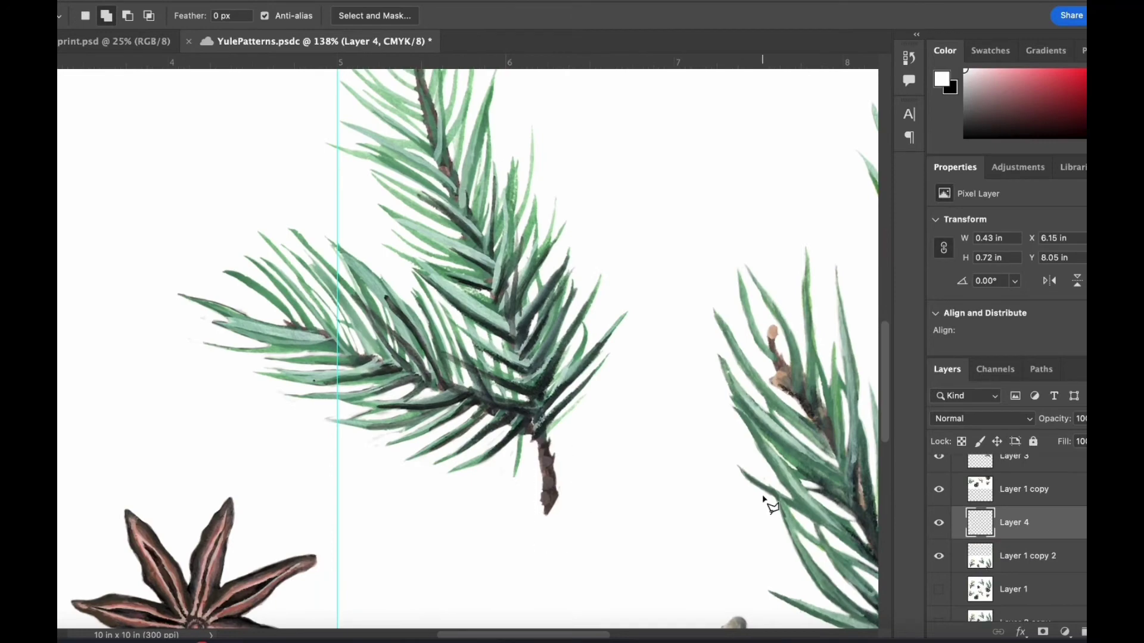
Raise the stem layer above the pine cone copy, rotate the stem about -54° and place it at the double branch's cut-off point
scroll(768, 503, down, 5)
mouse_move(1026, 489)
mouse_down()
mouse_move(1029, 514)
mouse_move(1036, 477)
mouse_up()
key(super+t)
drag(514, 601, 498, 381)
drag(551, 322, 485, 303)
scroll(455, 348, up, 5)
drag(536, 425, 513, 377)
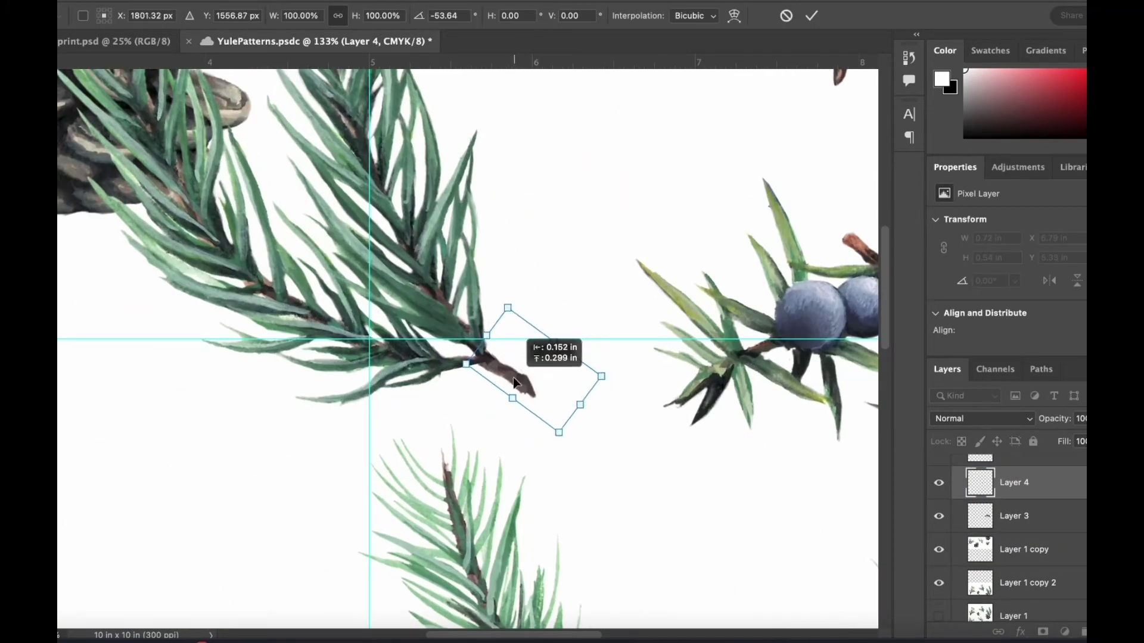
key(Return)
key(w)
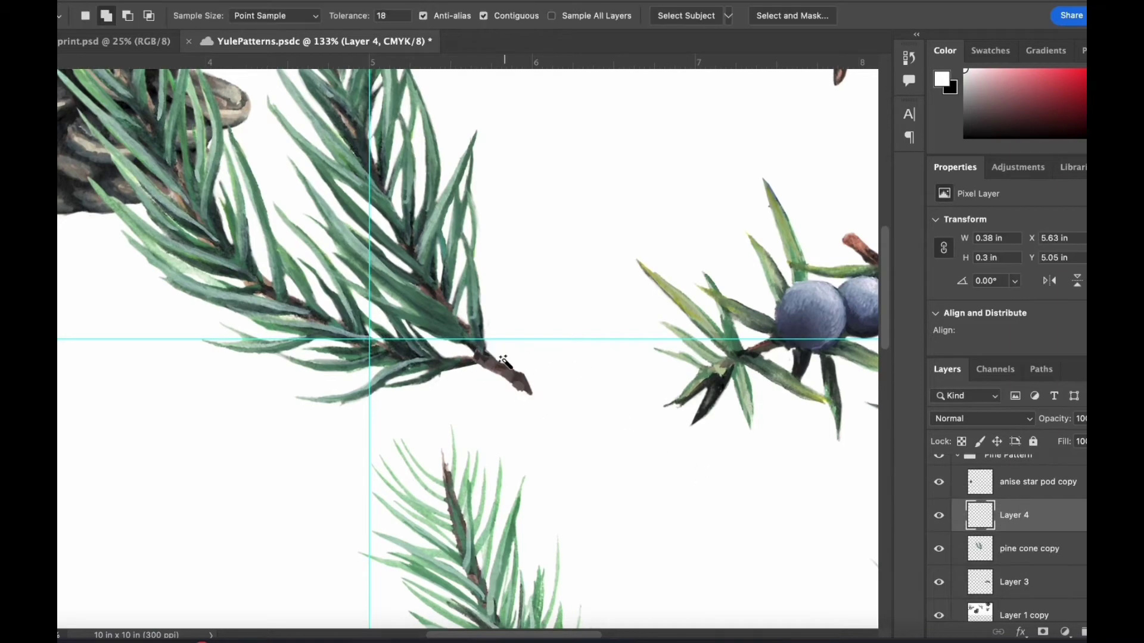
Warp the stem piece to blend with the double branch and merge it down into the pine cone copy layer
key(super+t)
scroll(504, 361, up, 4)
click(733, 16)
drag(486, 346, 478, 393)
drag(538, 343, 538, 327)
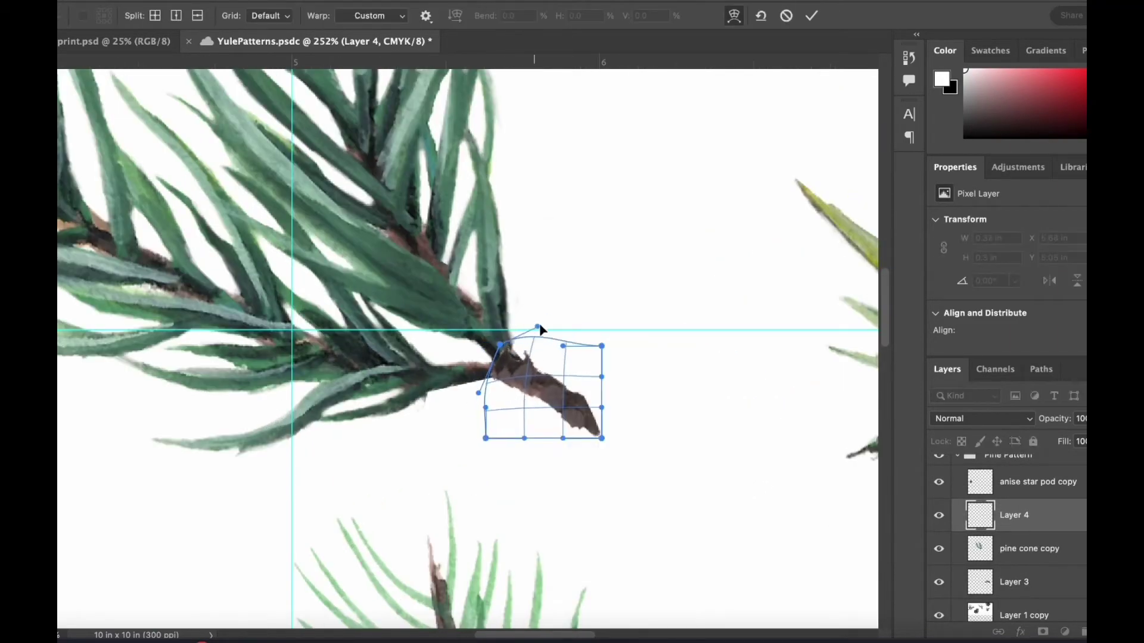
key(Return)
key(e)
scroll(636, 280, down, 5)
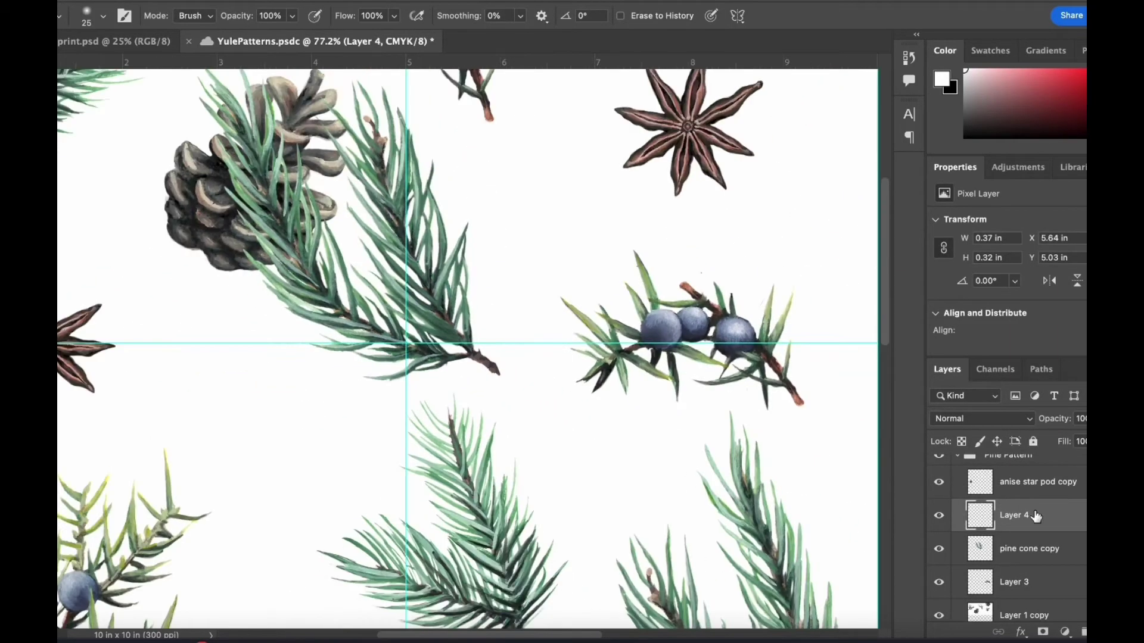
right_click(1036, 514)
click(885, 215)
scroll(597, 412, down, 3)
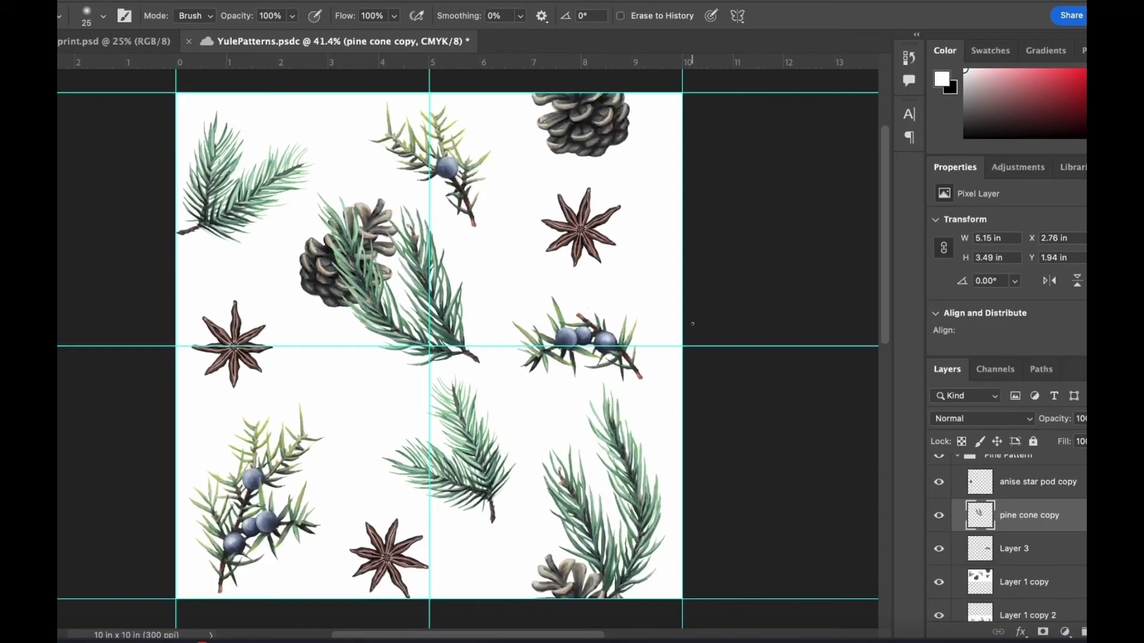
key(super+t)
key(Escape)
key(m)
mouse_move(467, 158)
mouse_down()
mouse_move(649, 469)
mouse_move(682, 319)
mouse_up()
key(super+d)
key(super+t)
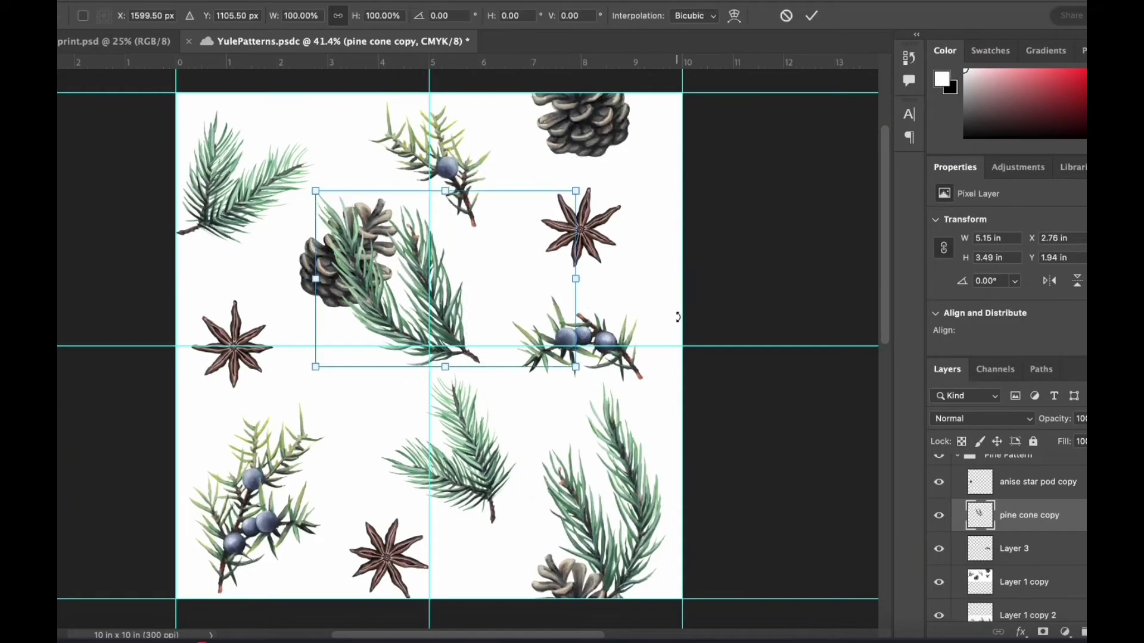
key(Escape)
Marquee-select the area beside the double branch, delete its stray pixels on the pine cone copy layer and deselect
drag(616, 414, 485, 205)
key(Delete)
key(super+d)
Try the double pine branch below the pine cone with vertical flips, scaled to about 76% and rotated about -11°
key(super+t)
drag(379, 312, 388, 409)
right_click(391, 409)
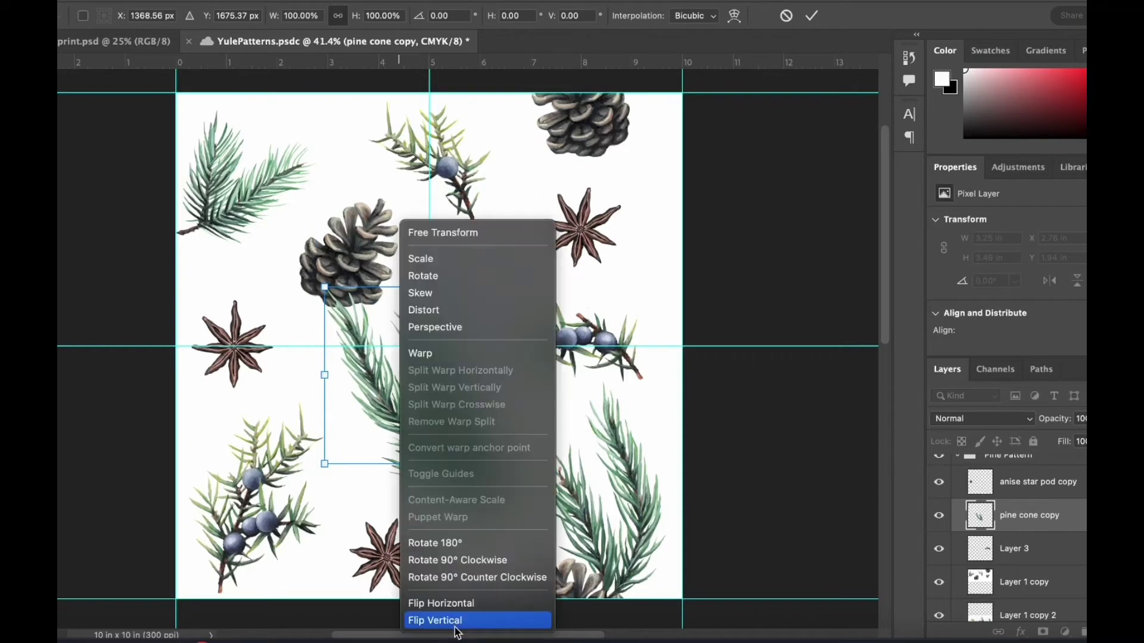
click(455, 620)
drag(442, 357, 437, 328)
drag(483, 258, 466, 276)
drag(498, 256, 515, 280)
drag(456, 315, 491, 291)
drag(487, 422, 469, 392)
drag(464, 289, 450, 309)
right_click(450, 309)
click(495, 620)
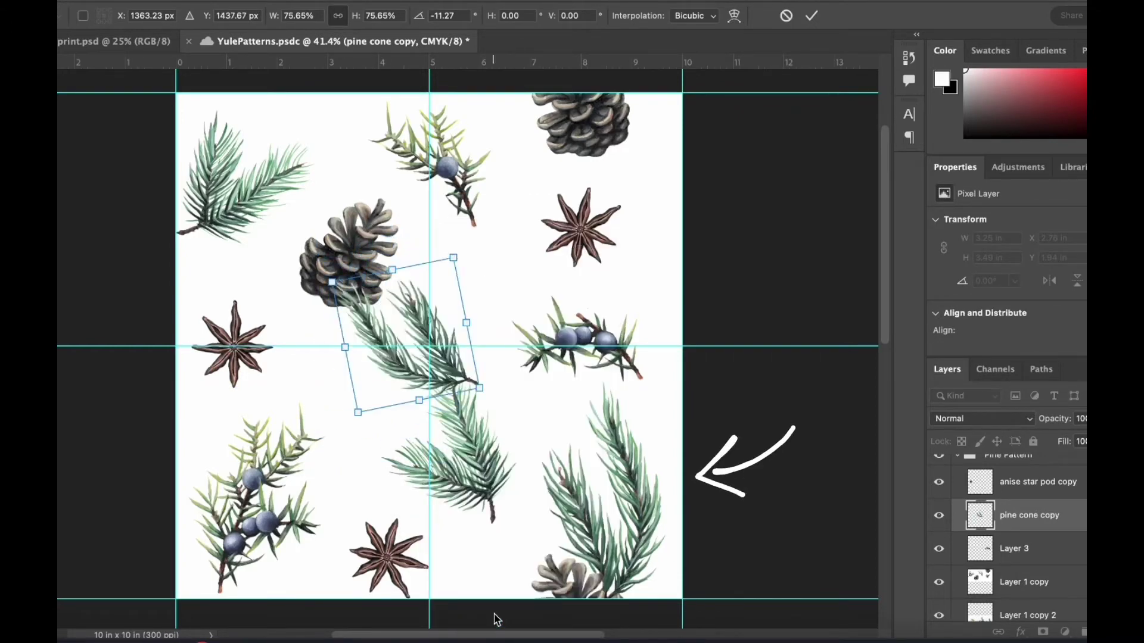
Rotate the double pine branch to about -72° and enlarge it to about 115%
drag(484, 274, 391, 236)
drag(452, 413, 498, 497)
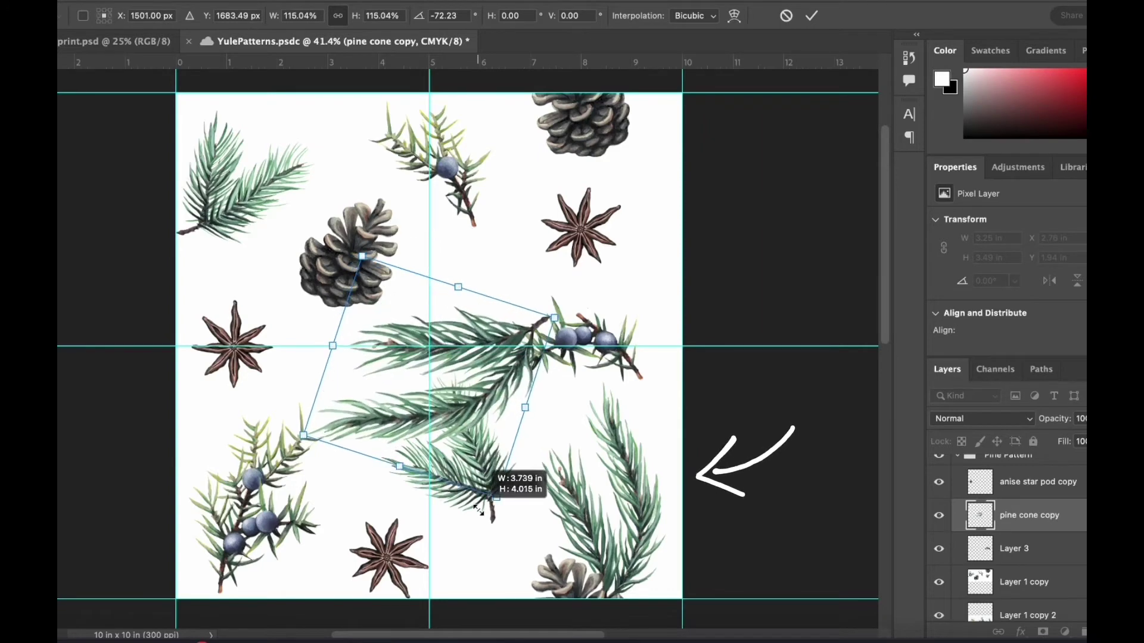
key(Return)
Lasso the lower of the two pine branches around its needles and stem, delete it and deselect
scroll(455, 349, up, 5)
click(265, 433)
click(333, 407)
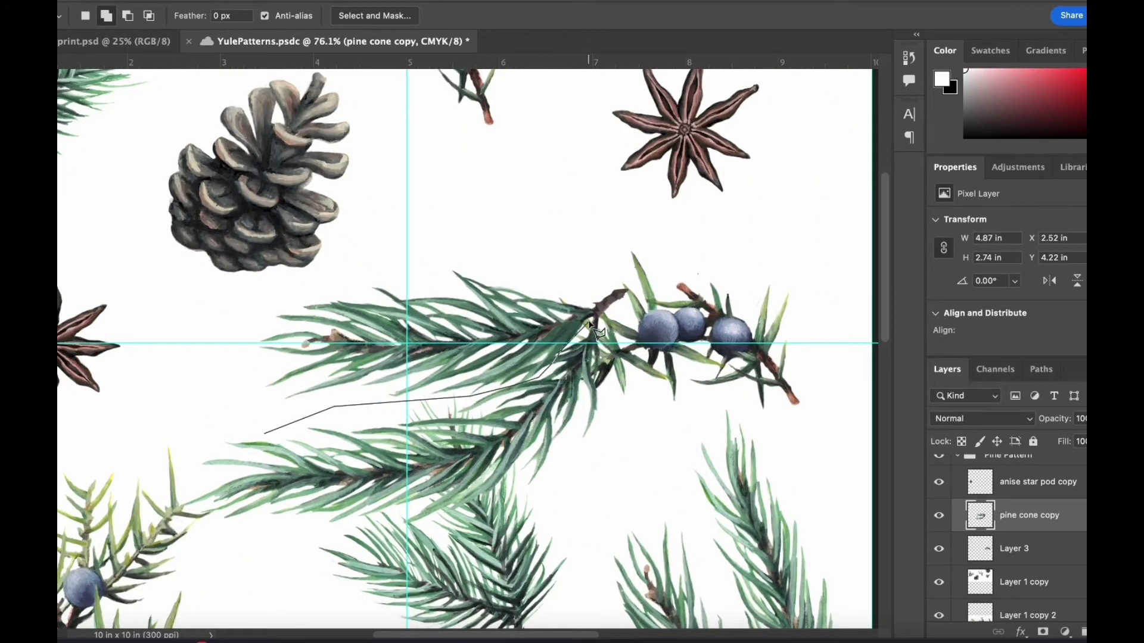
click(663, 365)
click(650, 529)
click(242, 600)
click(136, 507)
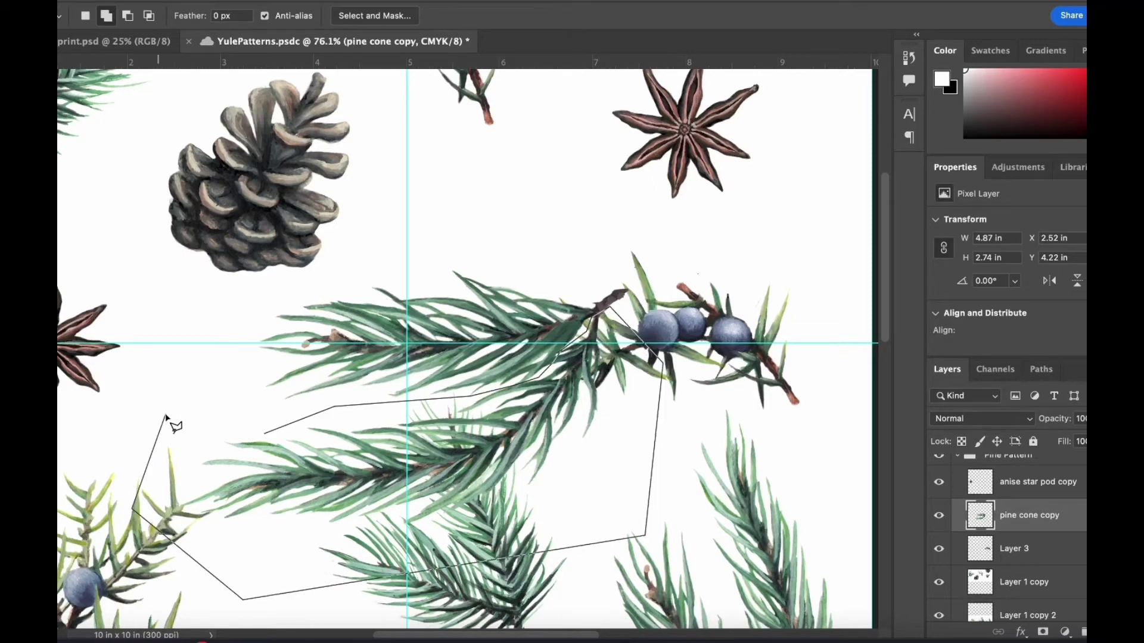
click(169, 417)
click(265, 434)
key(BackSpace)
key(super+d)
Move the remaining single pine branch up beside the pine cone and tidy its cut edge with a 25 px eraser
key(super+t)
drag(520, 352, 506, 259)
key(Return)
alt+scroll(511, 243, up, 4)
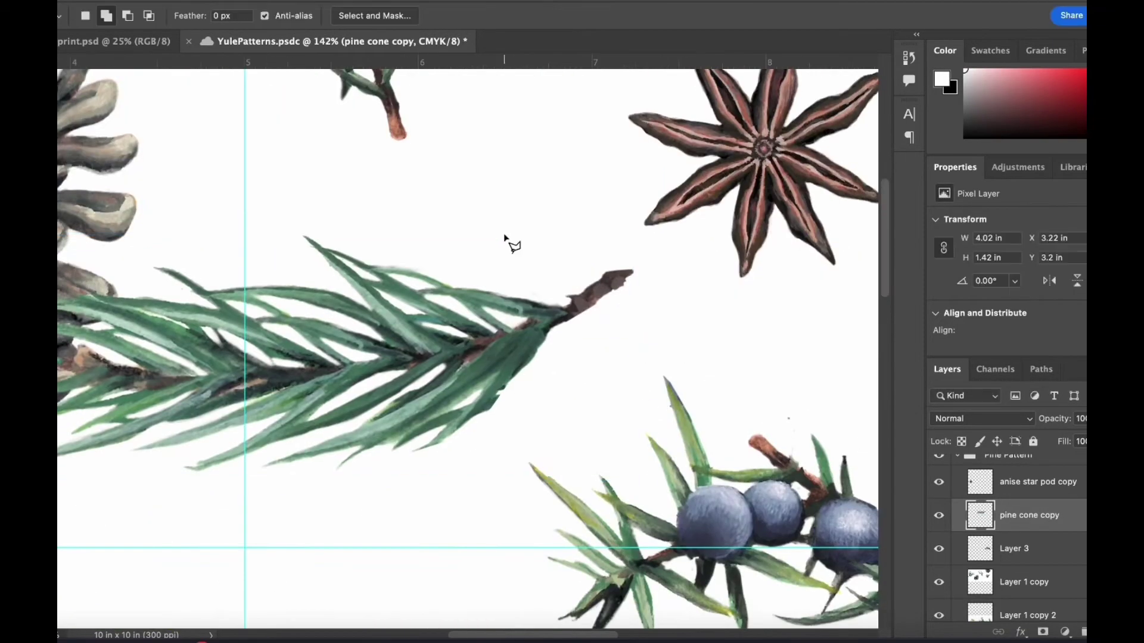
key(e)
alt+scroll(502, 399, down, 2)
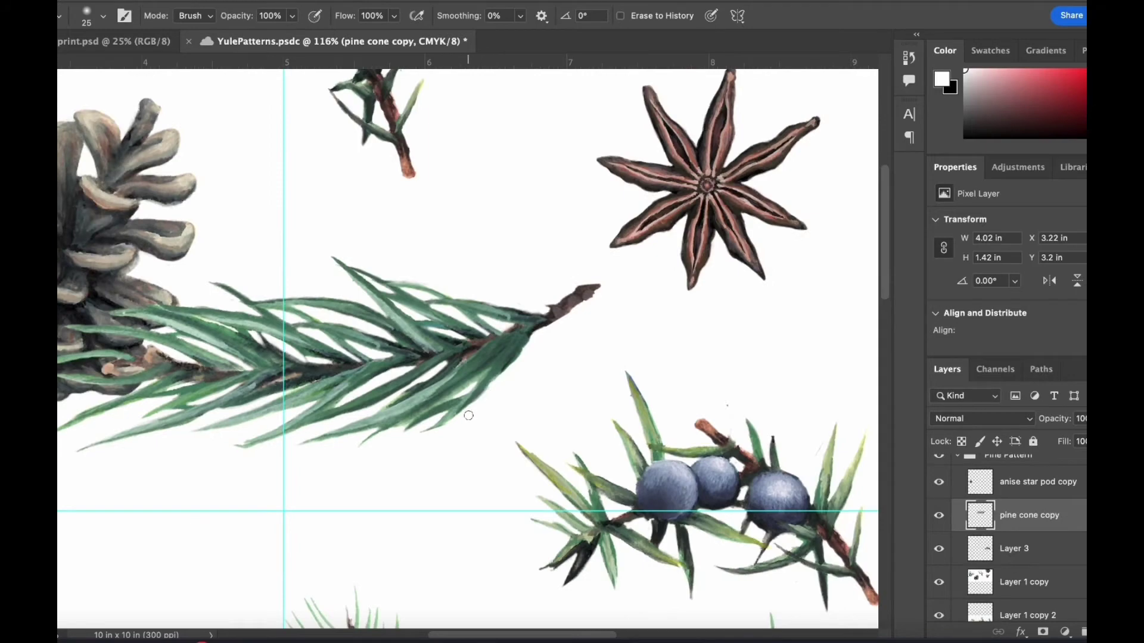
Flip the single pine branch horizontally, rotate it diagonally, shrink it slightly and place it in the gap below the pine cone
alt+scroll(477, 416, down, 9)
key(super+t)
right_click(522, 316)
click(560, 602)
right_click(539, 254)
click(537, 254)
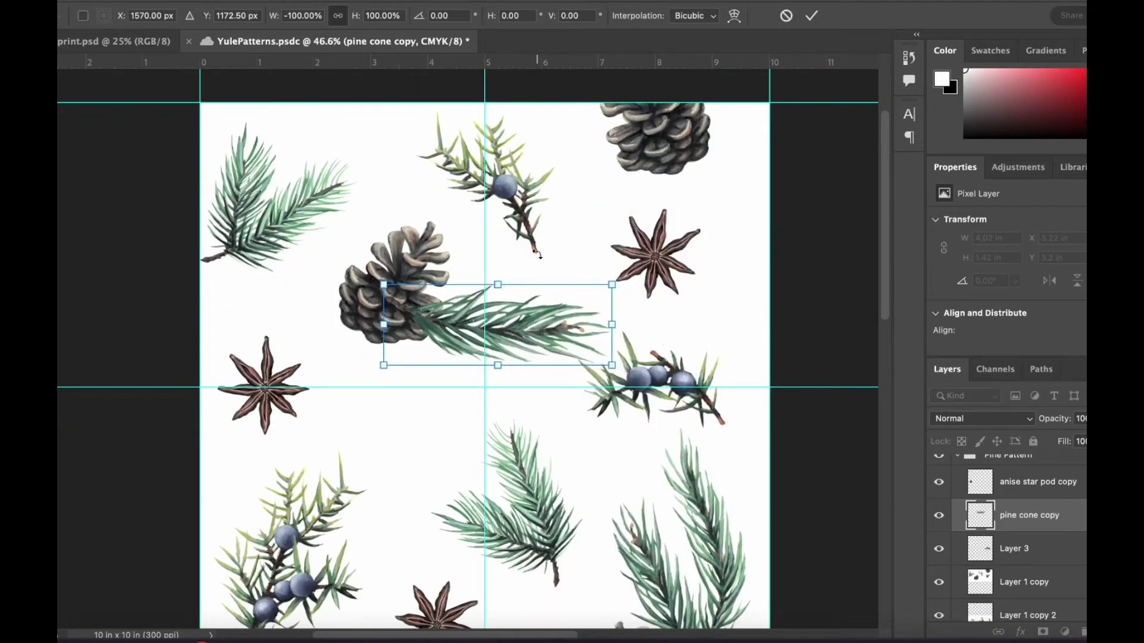
drag(536, 254, 484, 246)
drag(501, 326, 470, 377)
drag(581, 336, 553, 346)
Warp the needle-tip end of the single pine branch to give it a slight curve
right_click(483, 361)
click(499, 352)
mouse_move(396, 469)
mouse_down()
mouse_move(411, 469)
mouse_move(387, 452)
mouse_move(407, 461)
mouse_up()
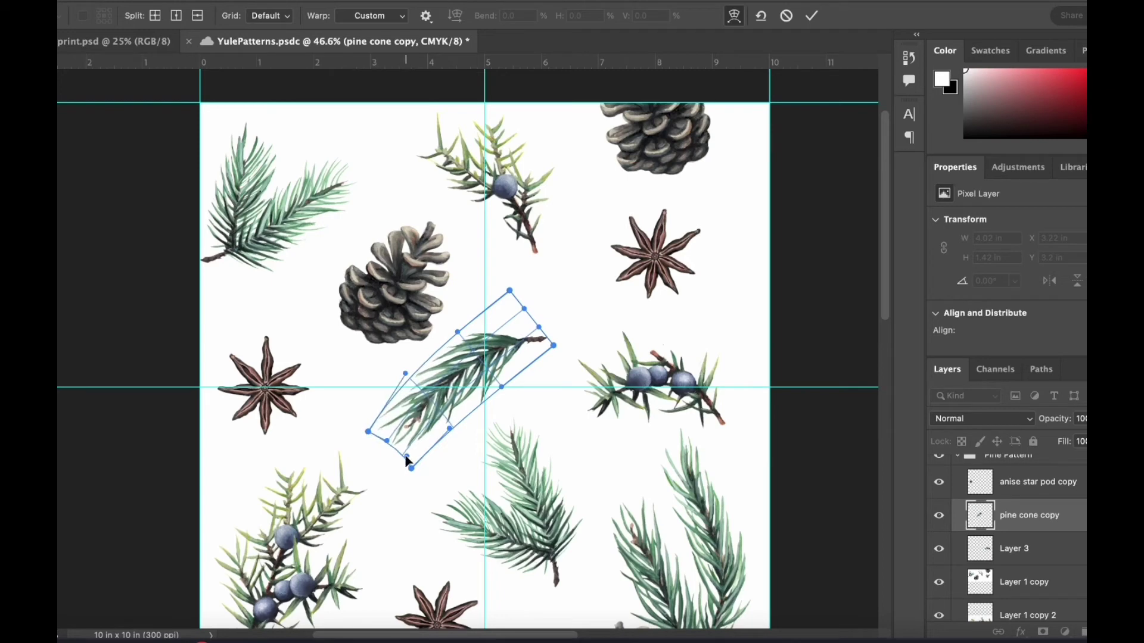
key(Return)
key(super+minus)
click(548, 90)
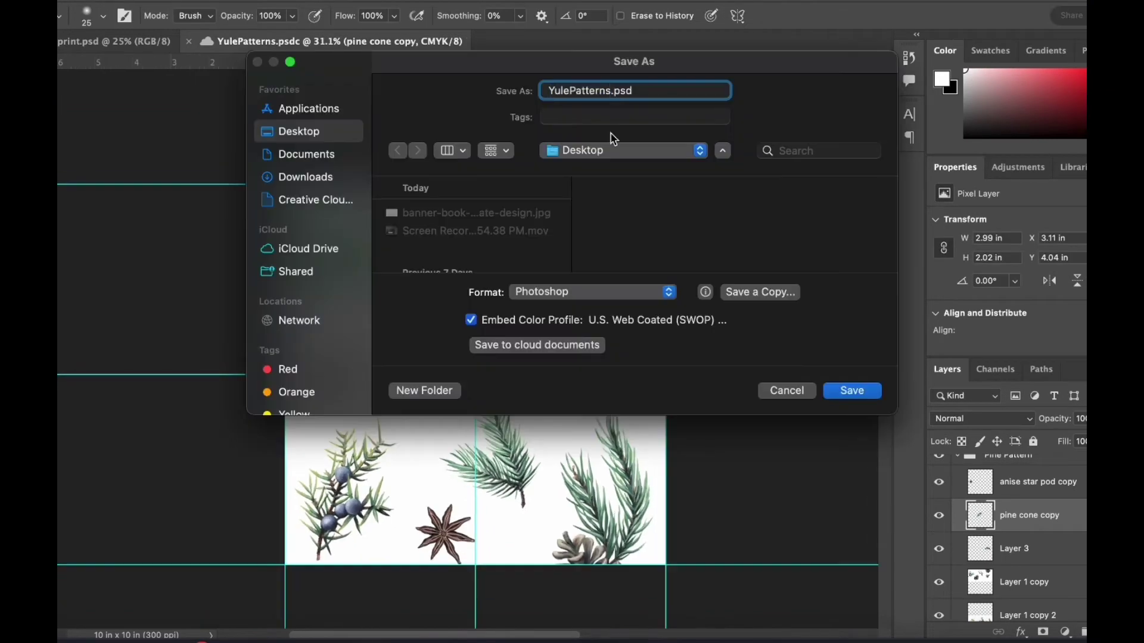
text(PinePatt)
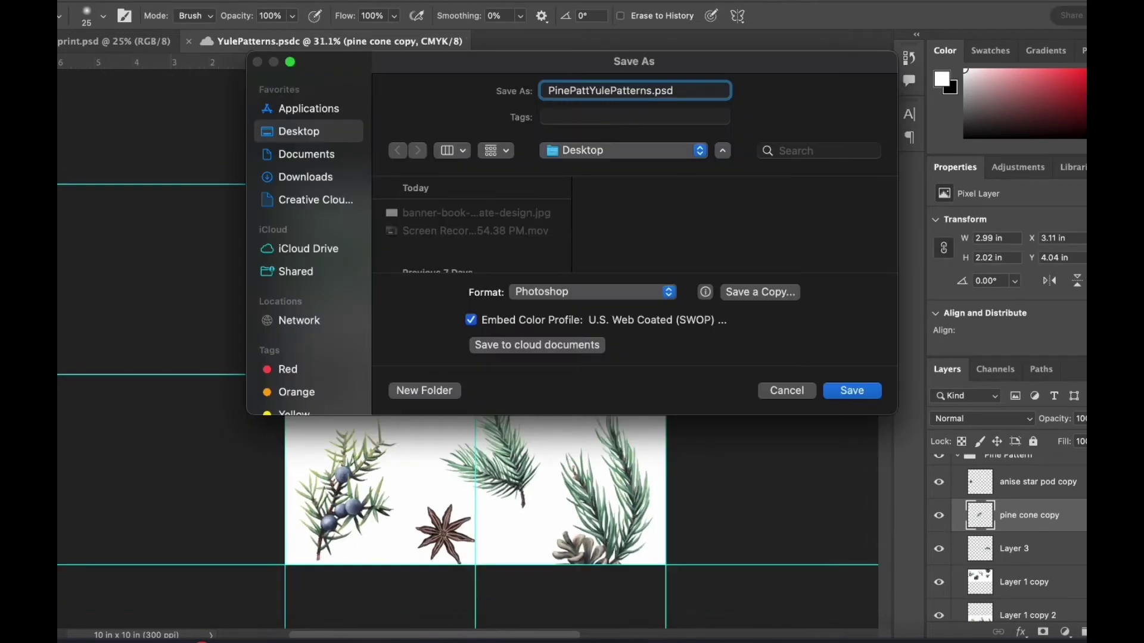
text(ern_)
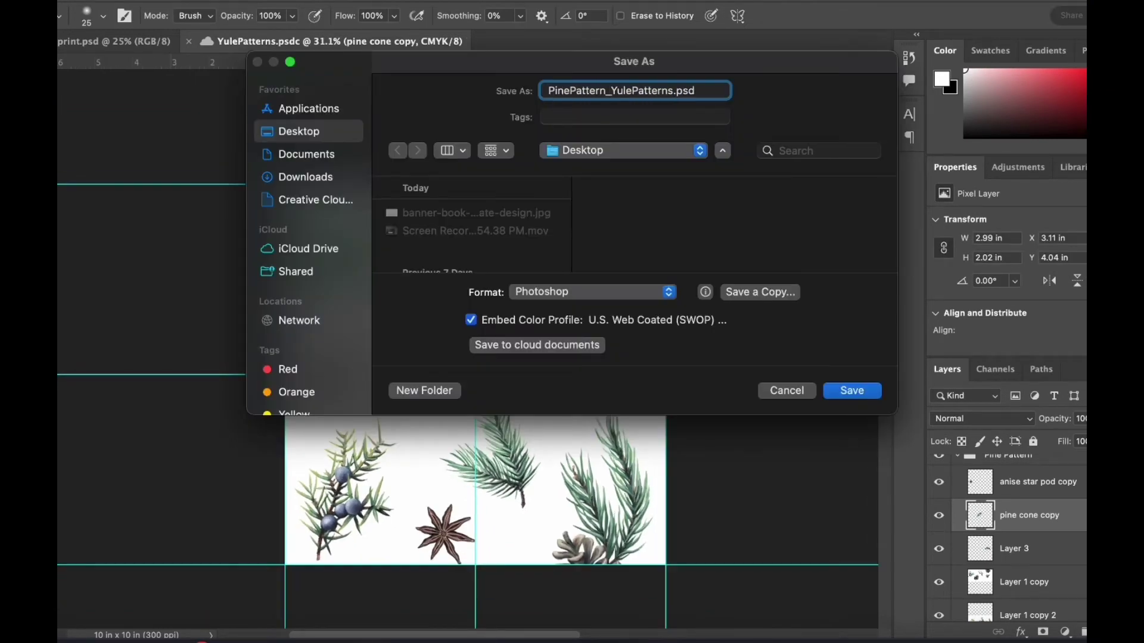
click(613, 291)
click(756, 310)
click(787, 390)
Export the finished pattern tile as an image file with Export As
click(108, 2)
mouse_move(196, 194)
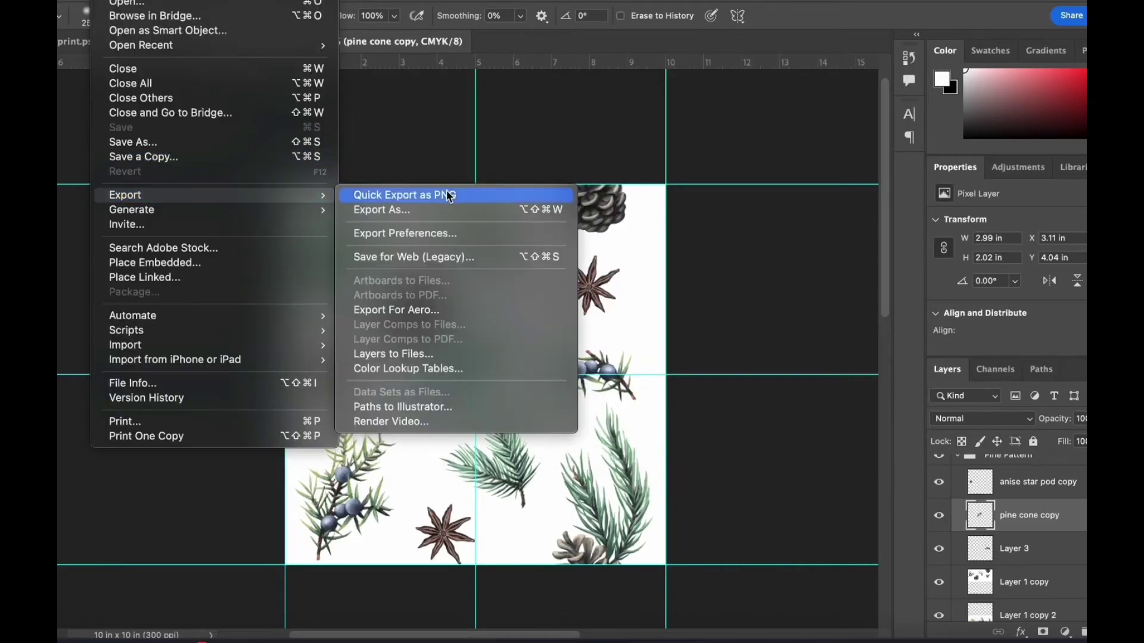
click(420, 211)
click(977, 89)
click(879, 140)
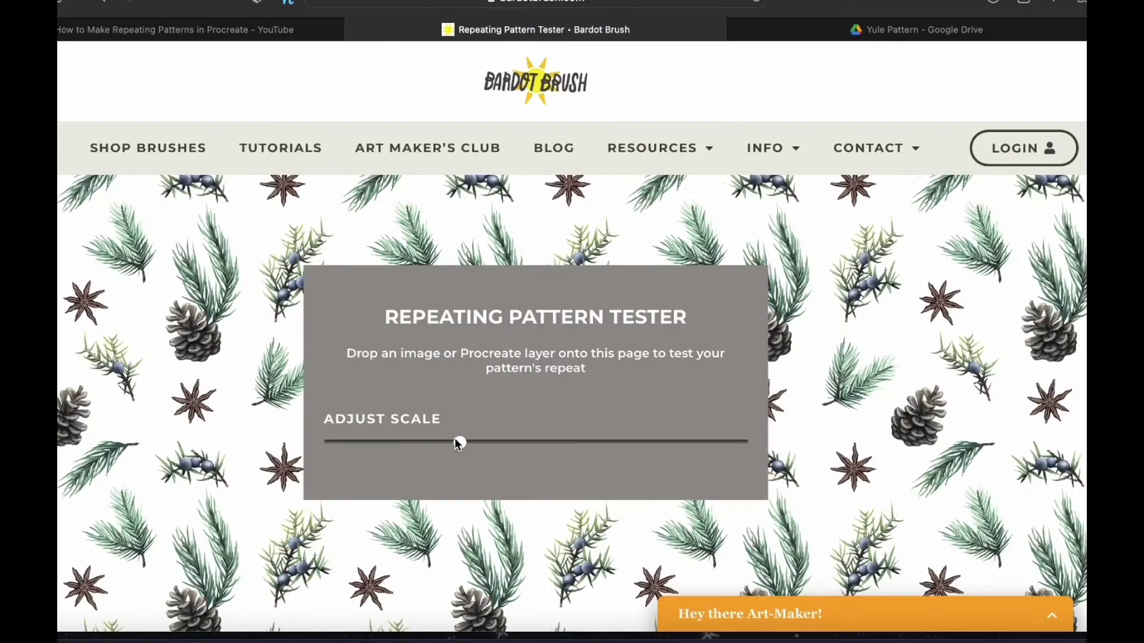
Enlarge and then shrink the tile's scale in Bardot Brush's Repeating Pattern Tester to examine how the pattern repeats
drag(457, 441, 542, 443)
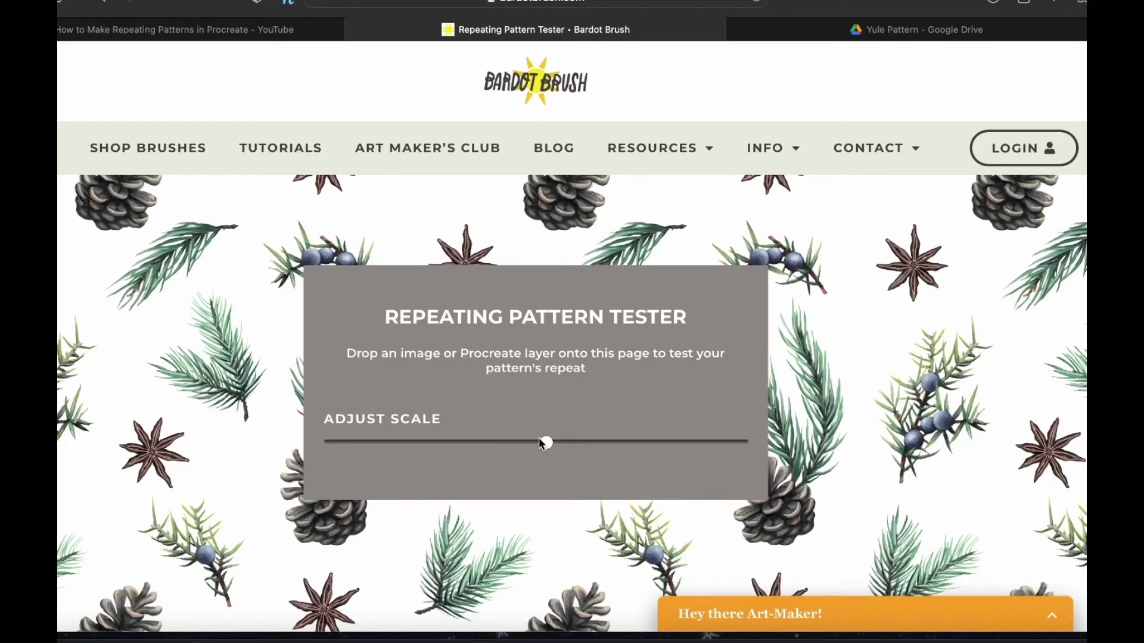
drag(539, 439, 405, 439)
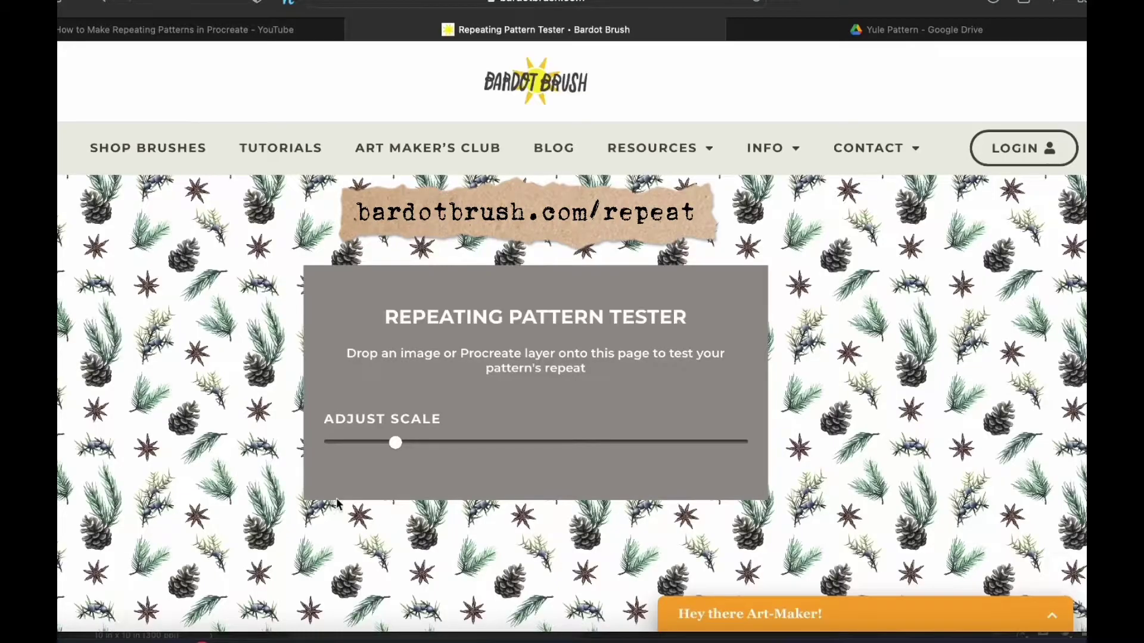
Enlarge the tile's scale slightly in the Repeating Pattern Tester to examine the repeat
drag(401, 448, 430, 419)
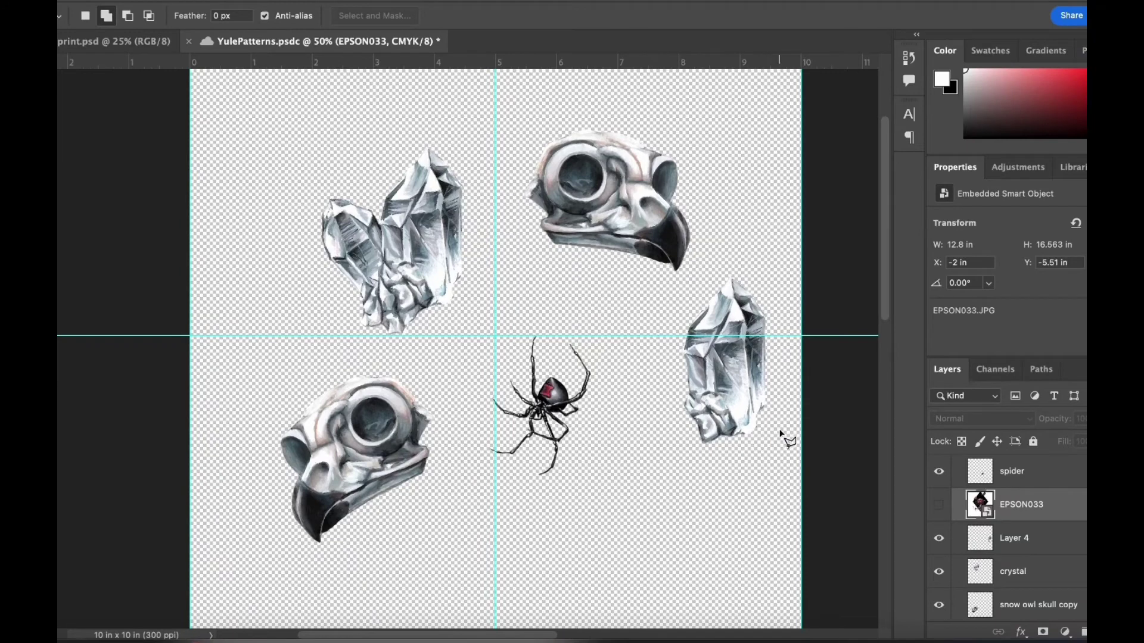
In YulePatterns.psdc, move the single crystal closer to the spider, flip it horizontally and tilt it slightly clockwise
key(v)
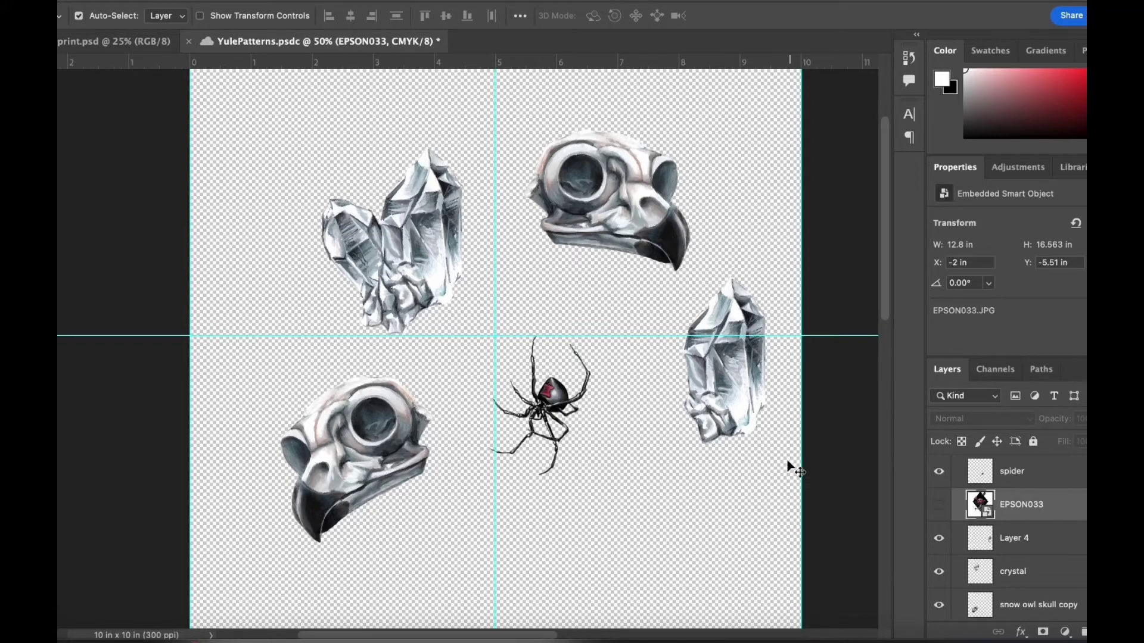
drag(731, 393, 688, 421)
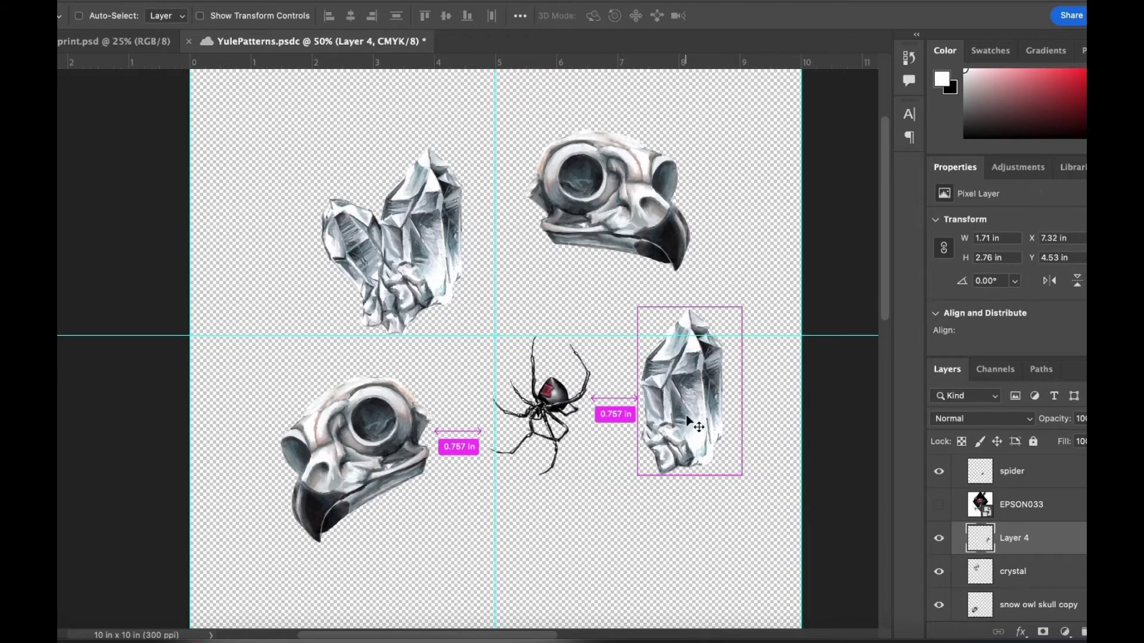
key(ctrl+t)
drag(773, 299, 796, 332)
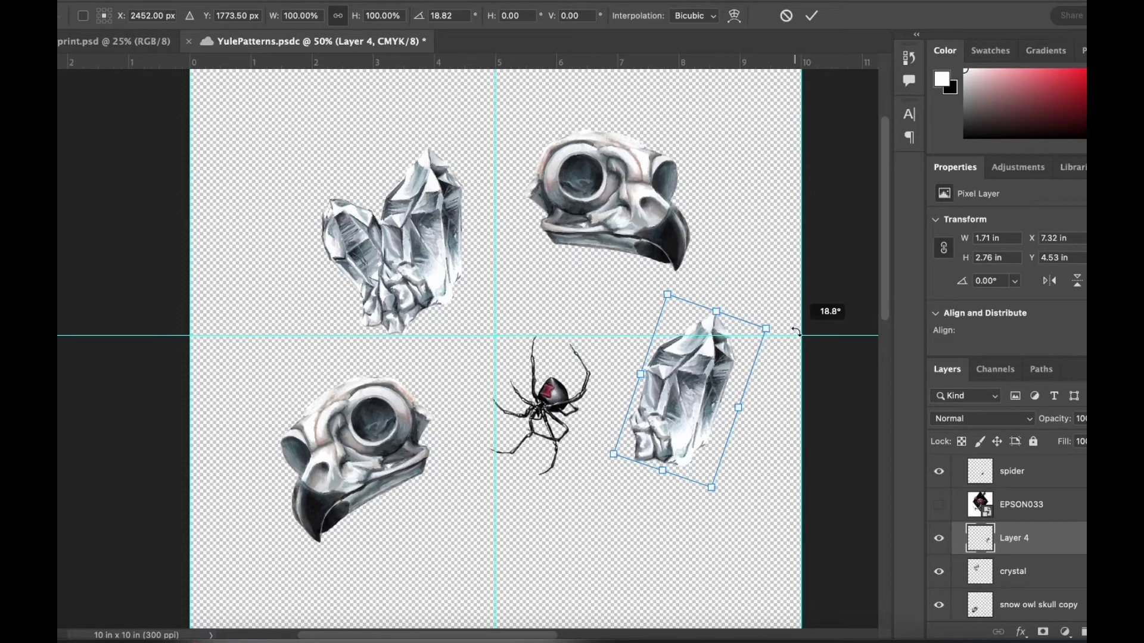
drag(797, 331, 796, 332)
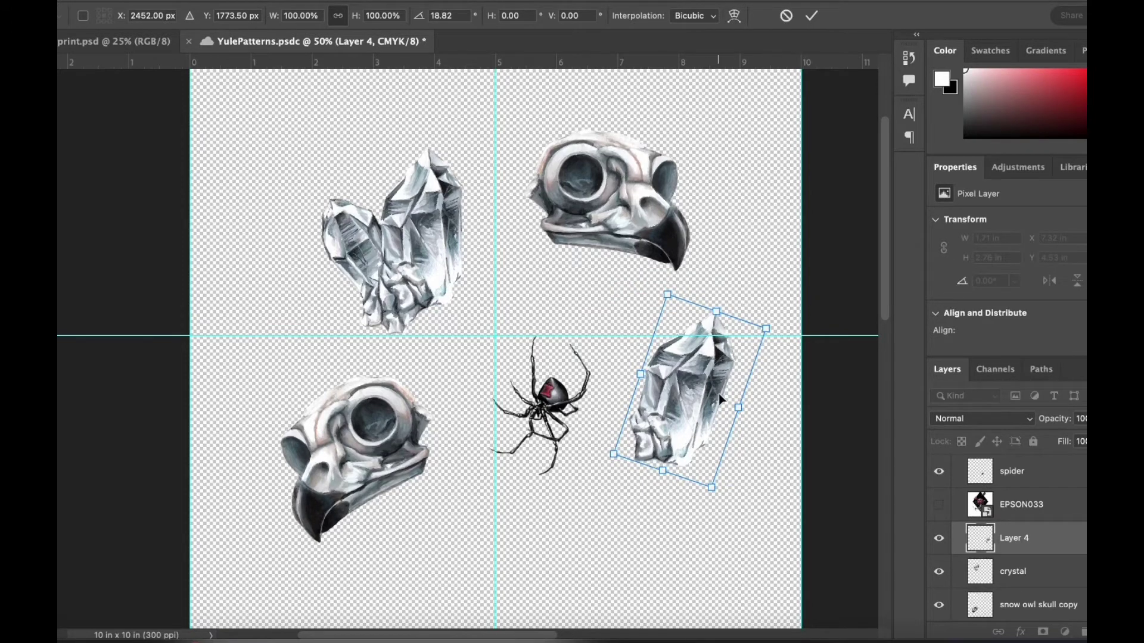
right_click(717, 392)
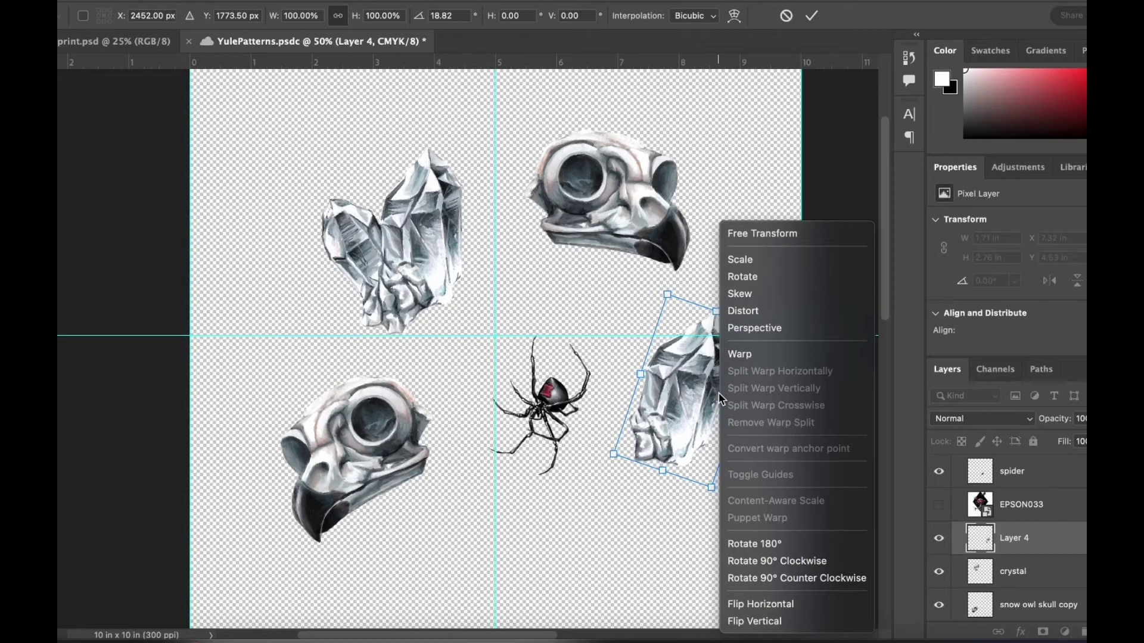
click(732, 600)
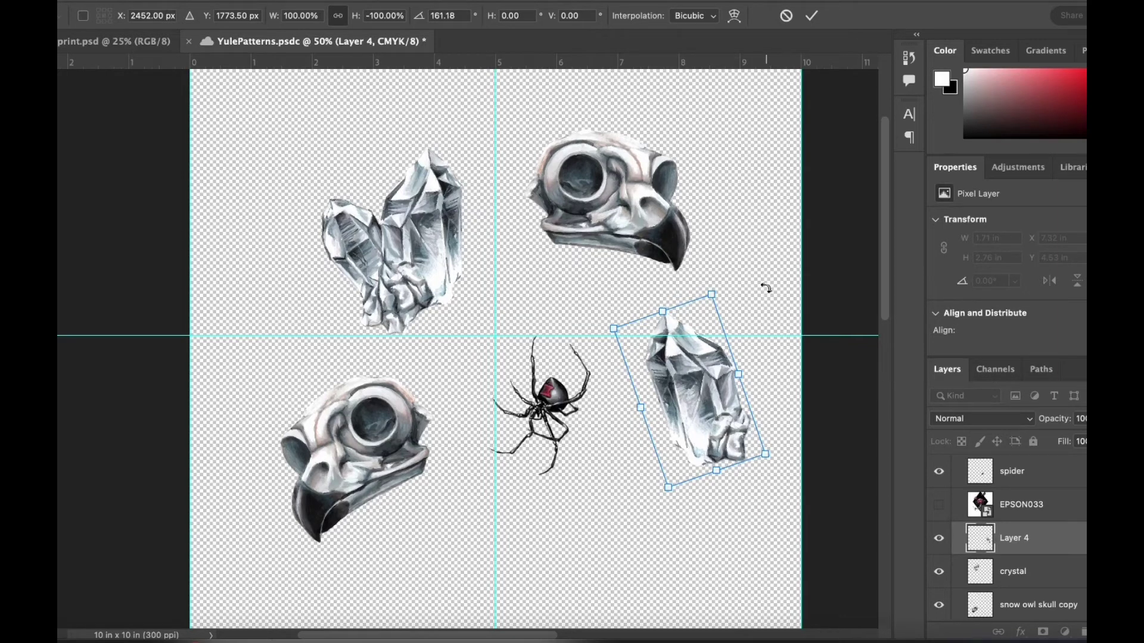
drag(763, 287, 788, 334)
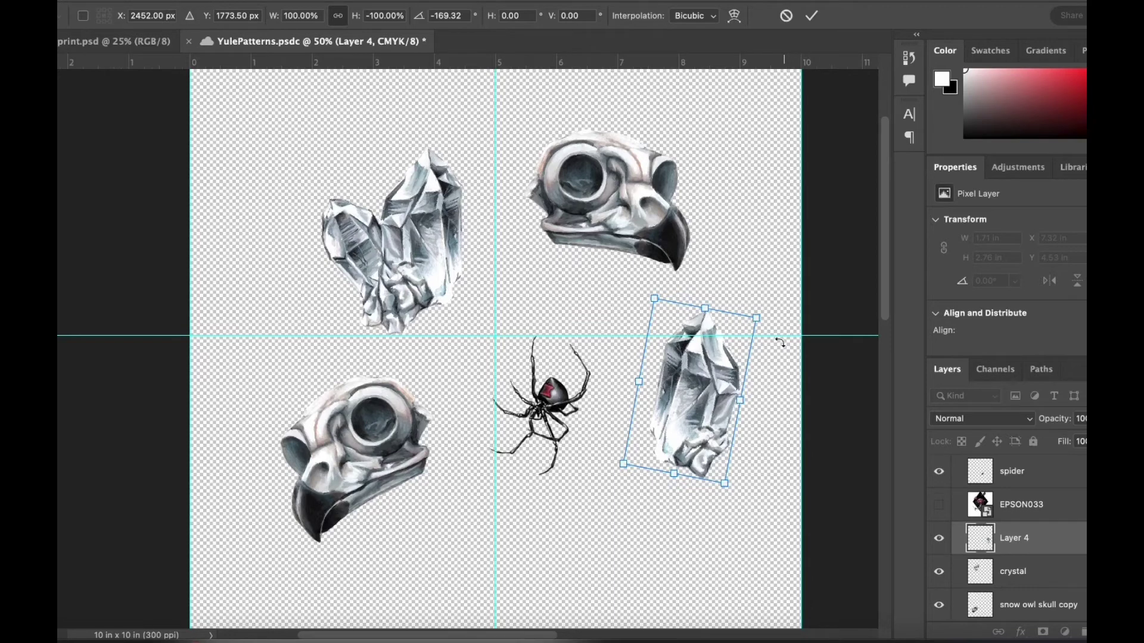
key(Return)
Rotate the crystal cluster -16.3°, scale it to 76% and reposition it within the upper-left quadrant
click(420, 244)
key(ctrl+t)
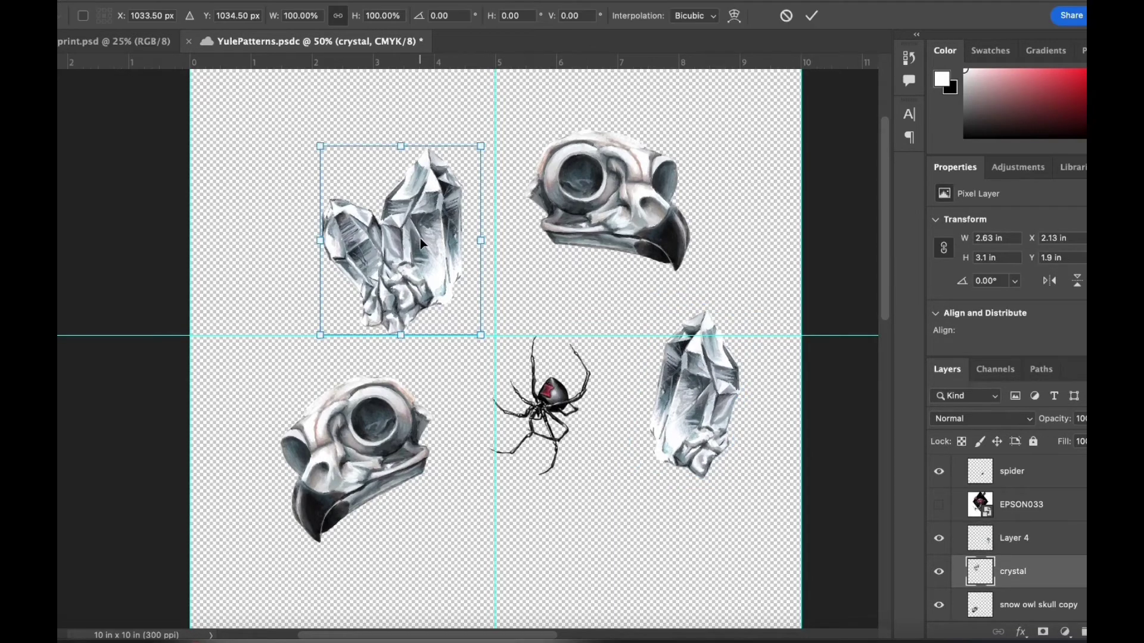
drag(492, 134, 456, 115)
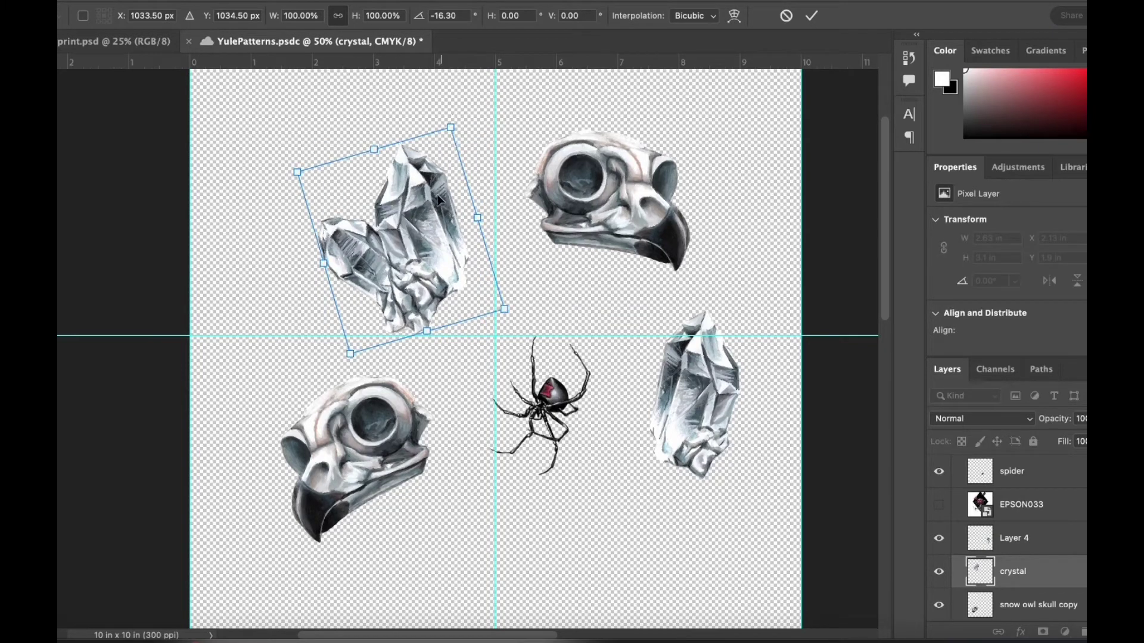
drag(425, 222, 400, 209)
scroll(400, 209, down, 3)
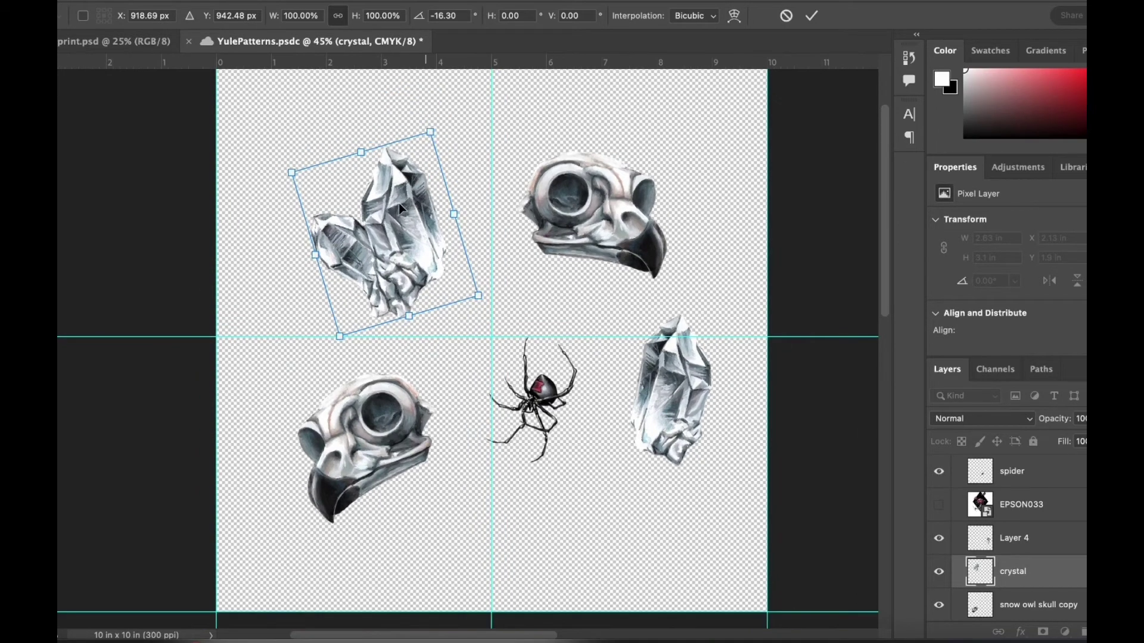
scroll(401, 208, left, 3)
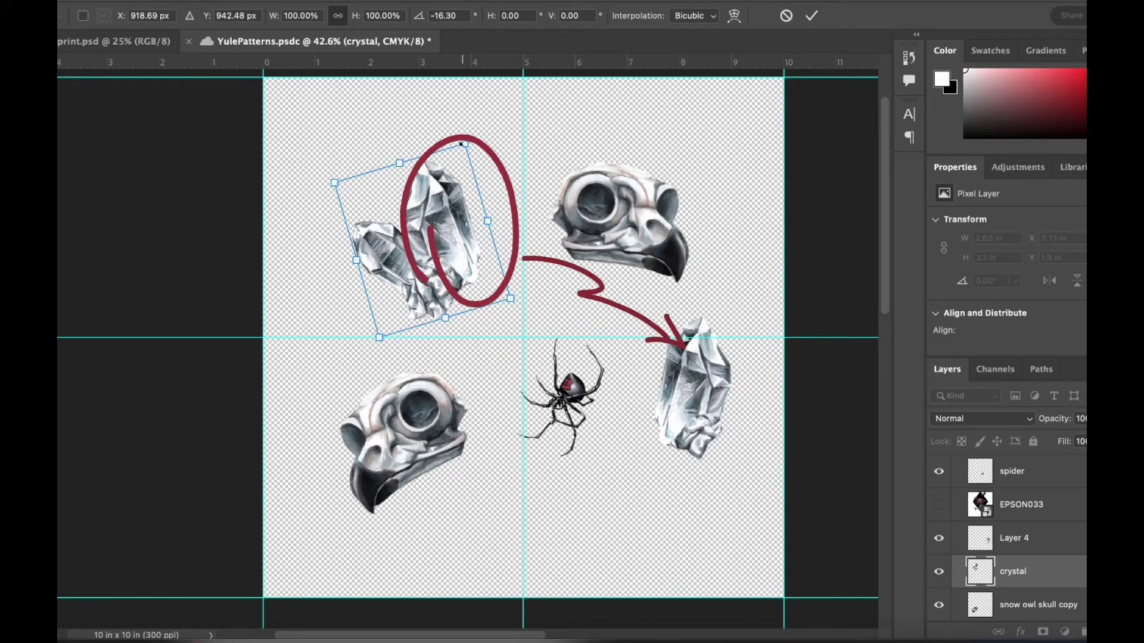
drag(465, 143, 443, 191)
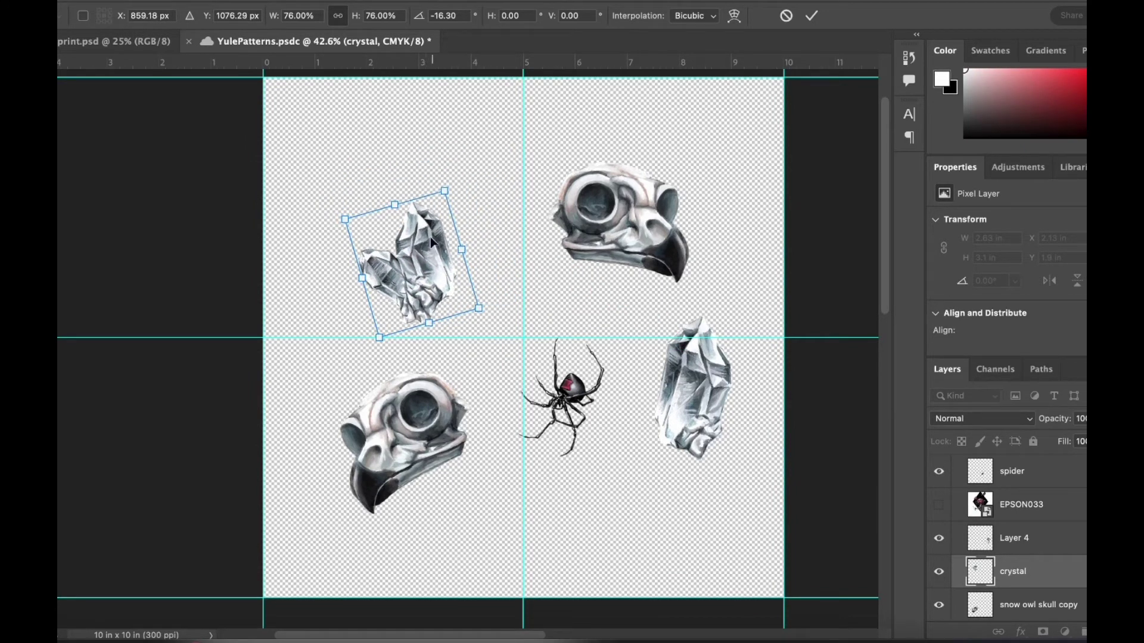
drag(429, 269, 434, 256)
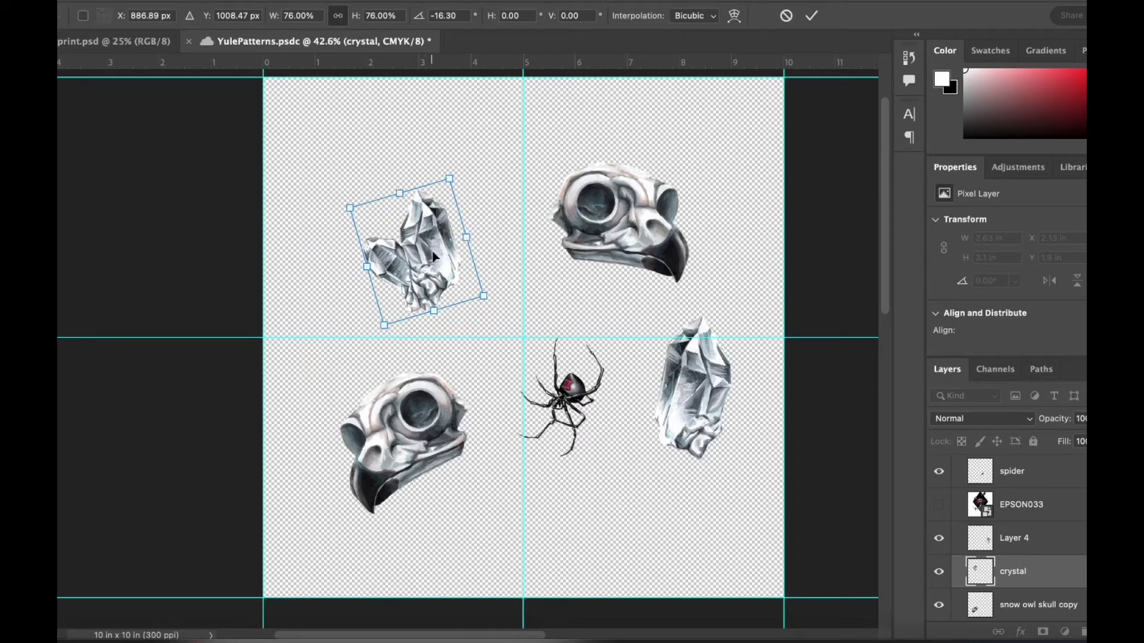
key(Return)
Scale the single crystal to about 82%, tilt it clockwise and move it lower in the lower-right quadrant
click(702, 407)
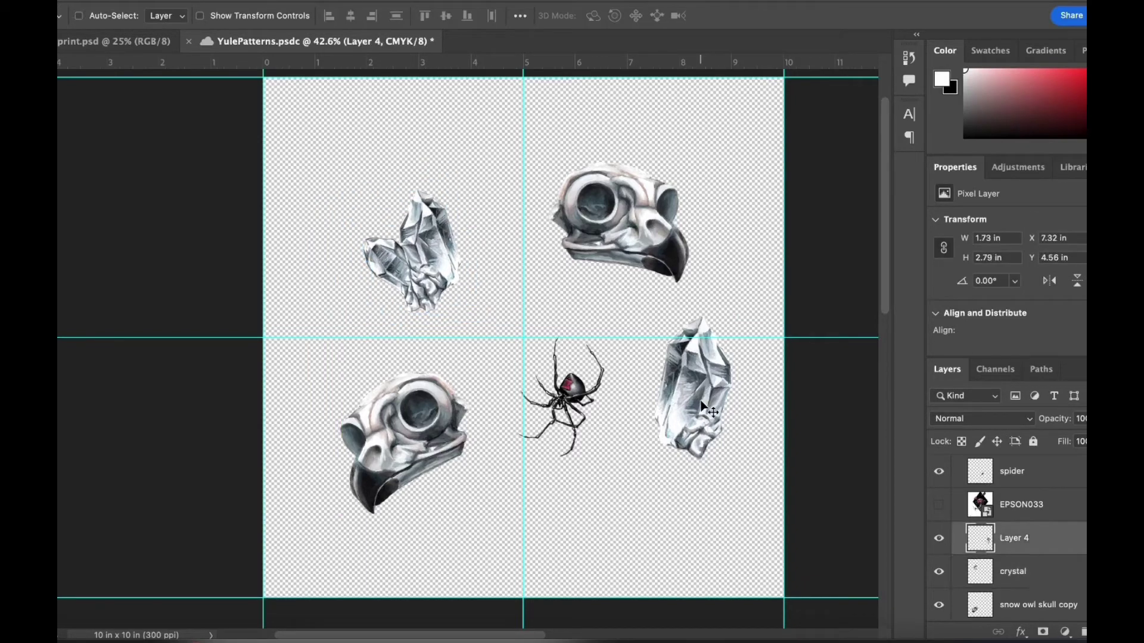
key(ctrl+t)
drag(772, 295, 731, 350)
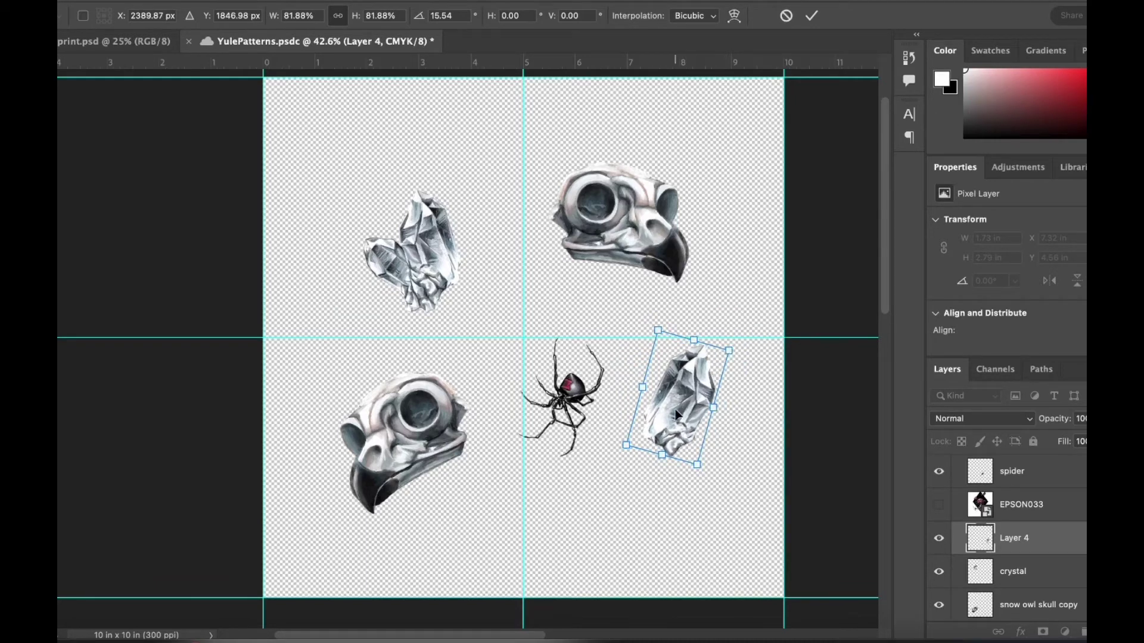
drag(676, 414, 675, 448)
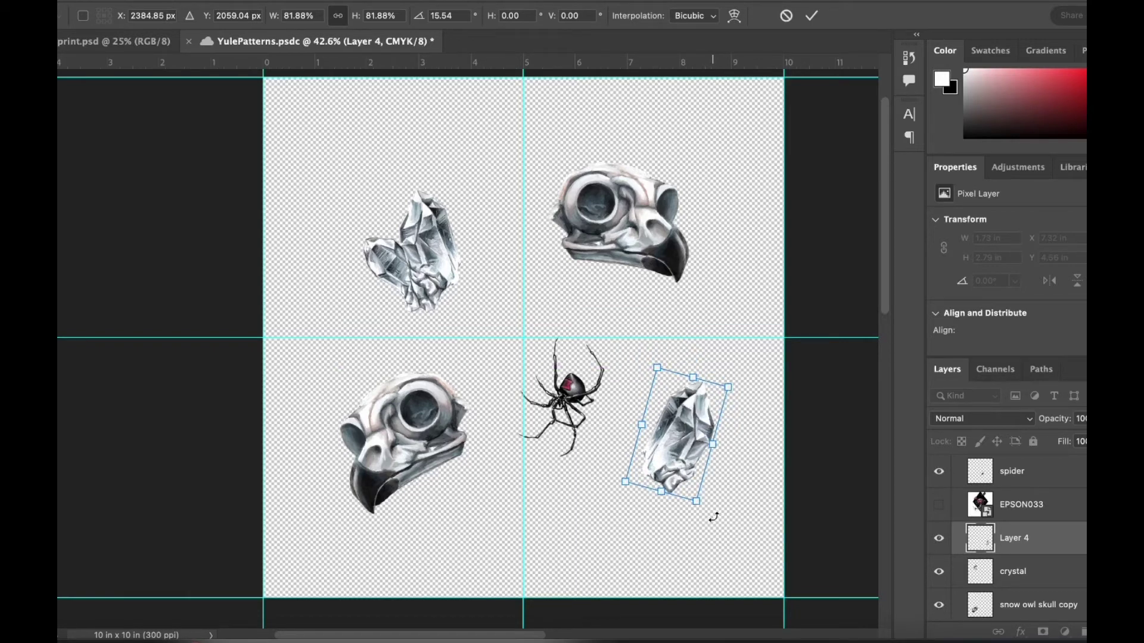
drag(713, 517, 708, 524)
Reposition the lower owl skull and the crystal cluster slightly to even out the spacing between the motifs
drag(399, 438, 392, 435)
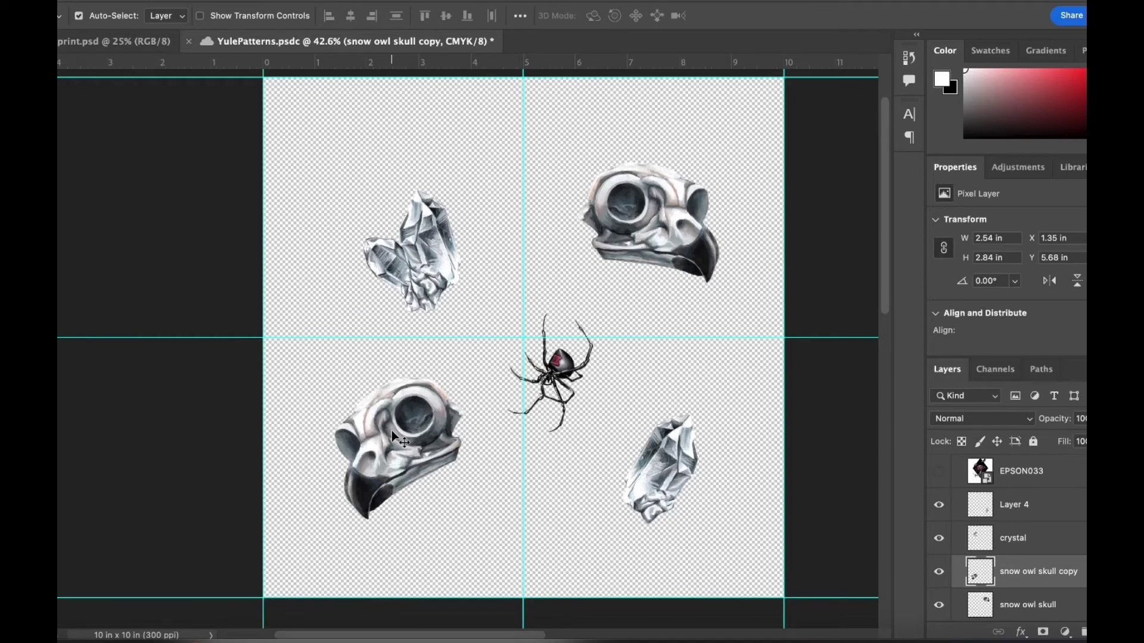
scroll(391, 430, up, 1)
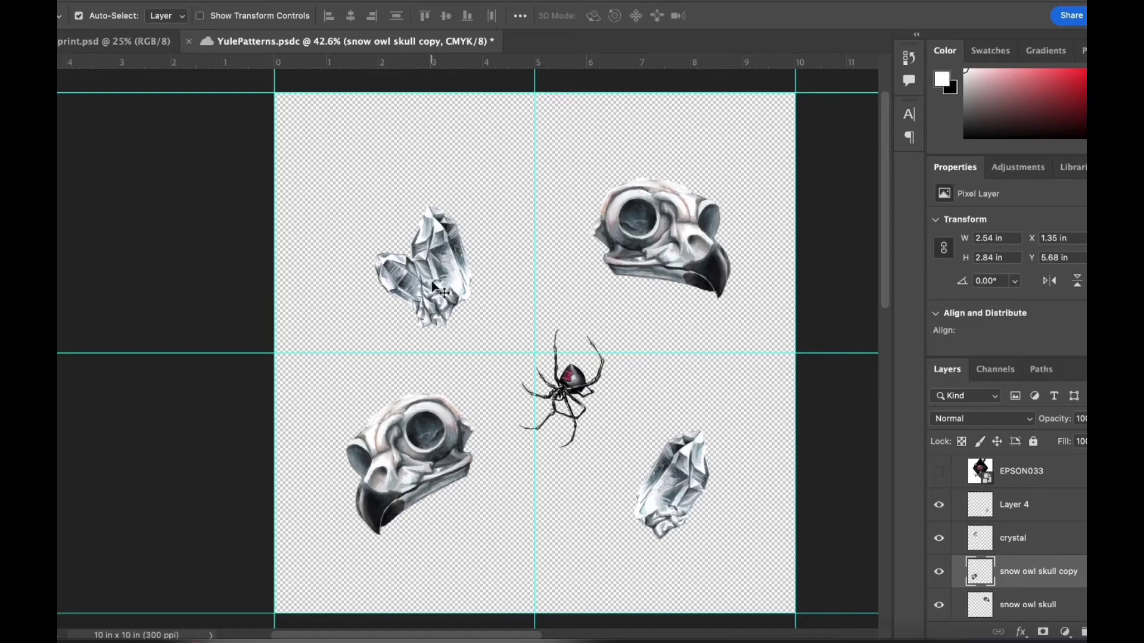
drag(434, 286, 427, 286)
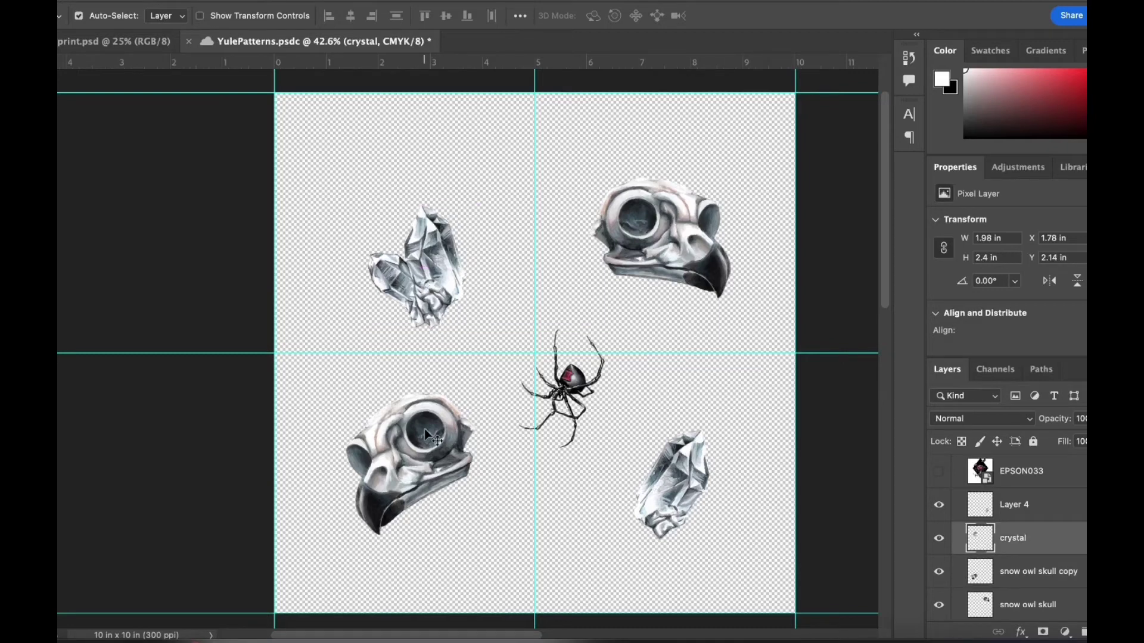
drag(430, 477, 439, 459)
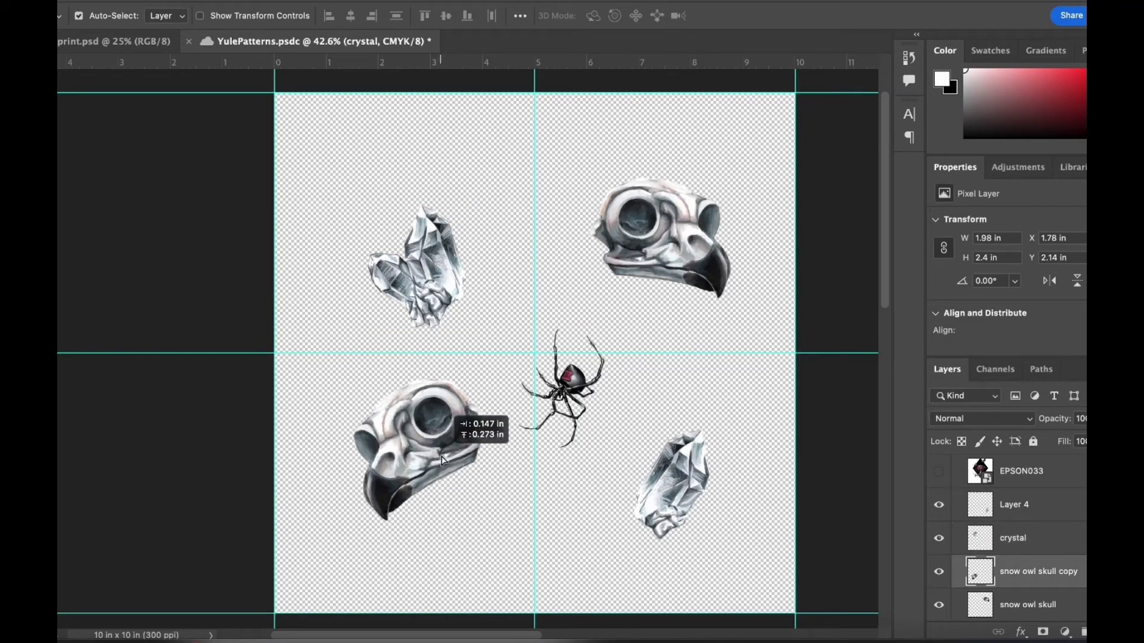
drag(442, 460, 442, 478)
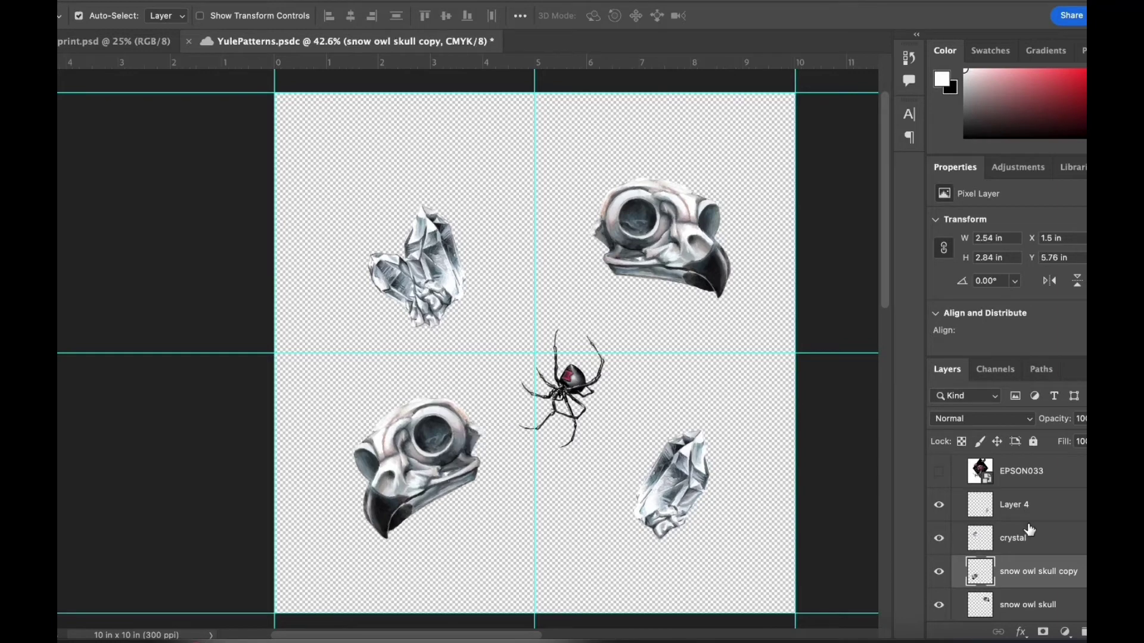
Show the EPSON033 artwork and copy a rectangular area around its lower-left black spider onto a new layer
click(939, 473)
click(1050, 477)
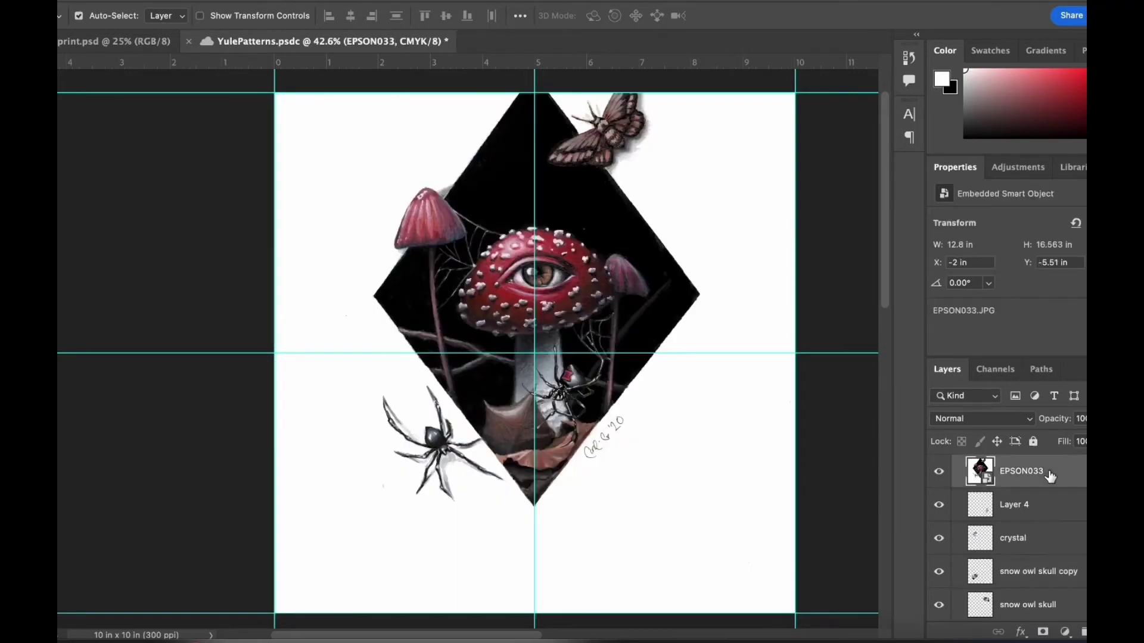
key(m)
drag(357, 367, 546, 529)
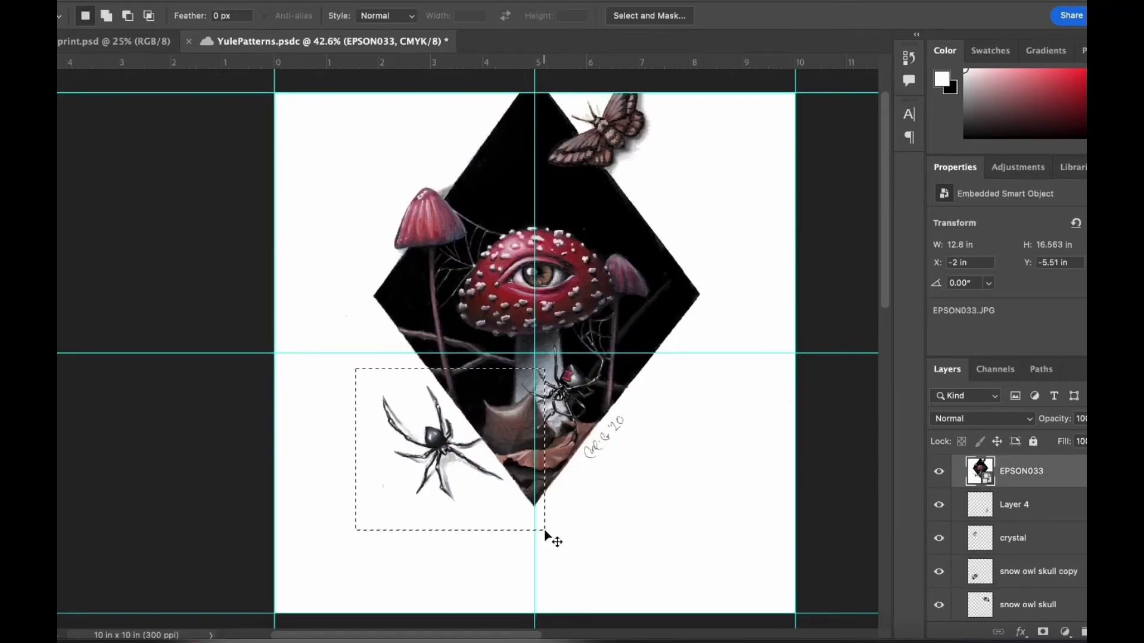
key(ctrl+shift+c)
key(ctrl+v)
Delete the EPSON033 artwork layer and select the pasted spider layer
click(979, 513)
key(Delete)
click(1028, 476)
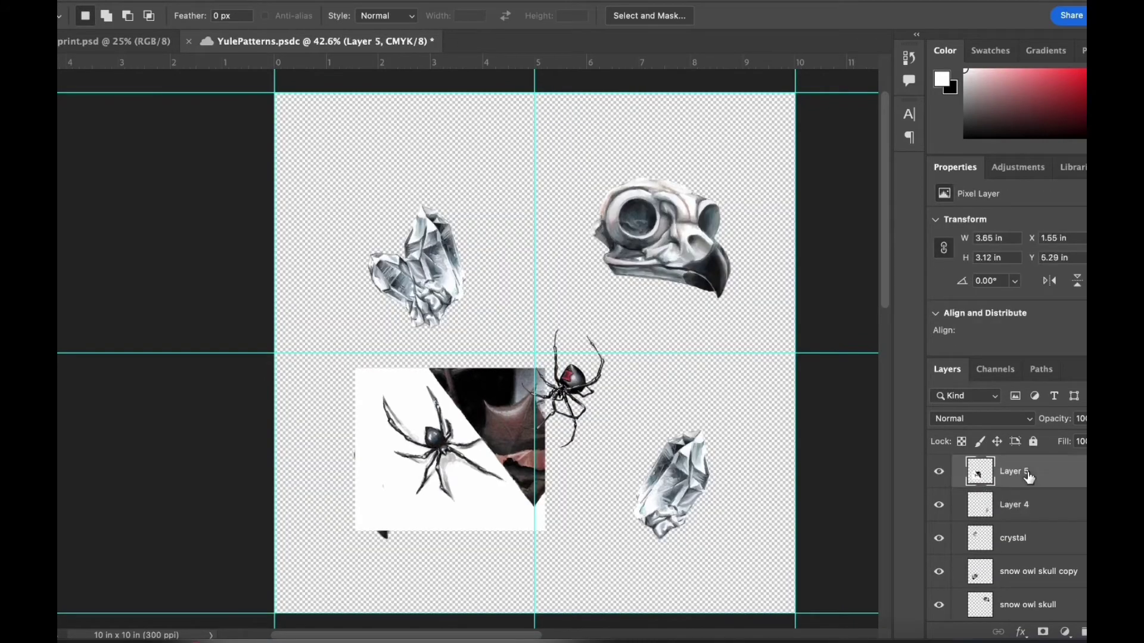
Move the pasted spider piece up slightly and erase its white background using the Magic Wand at tolerance 18
key(super+t)
drag(473, 475, 470, 436)
key(super+=)
key(super+=)
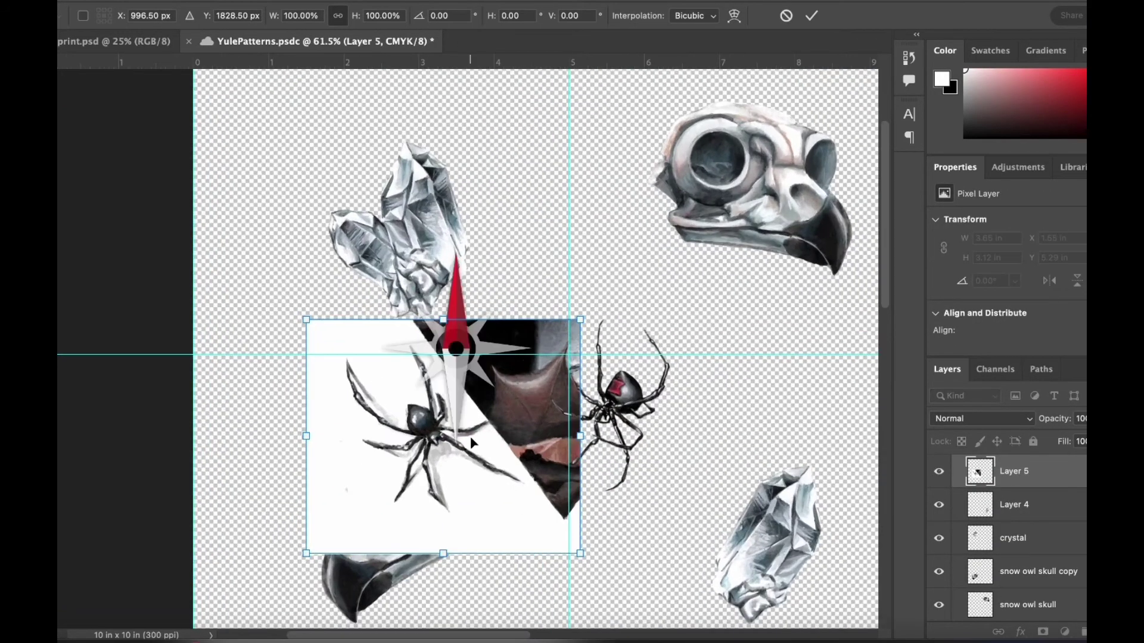
scroll(470, 439, up, 1)
key(w)
click(276, 425)
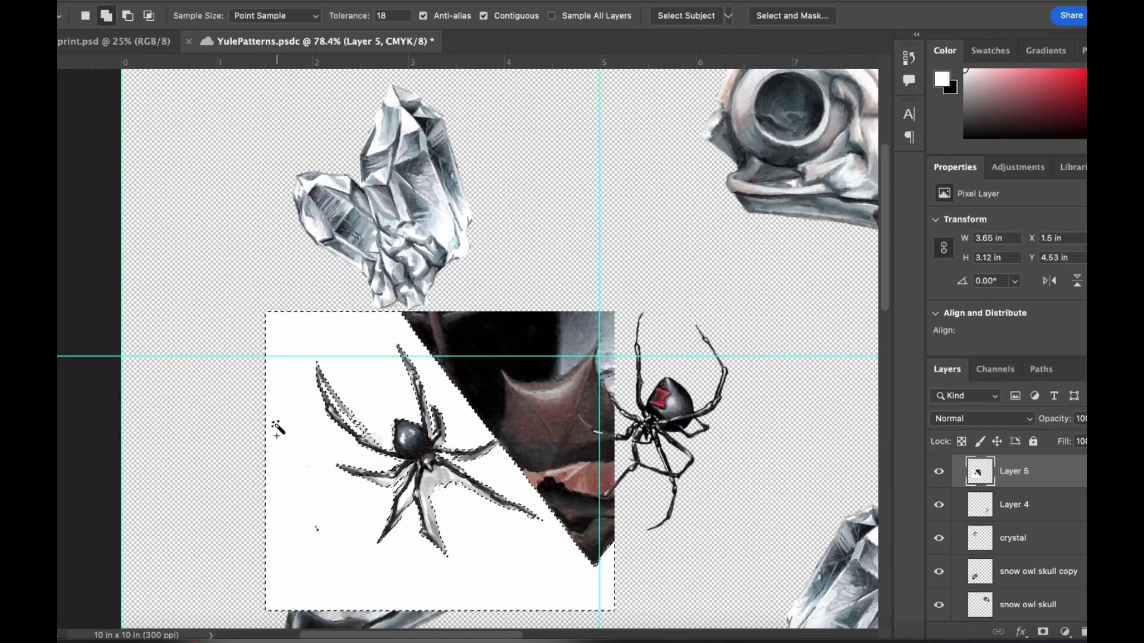
key(Delete)
key(ctrl+d)
Outline the leftover dark artwork beside the black spider with the Lasso and delete it
key(l)
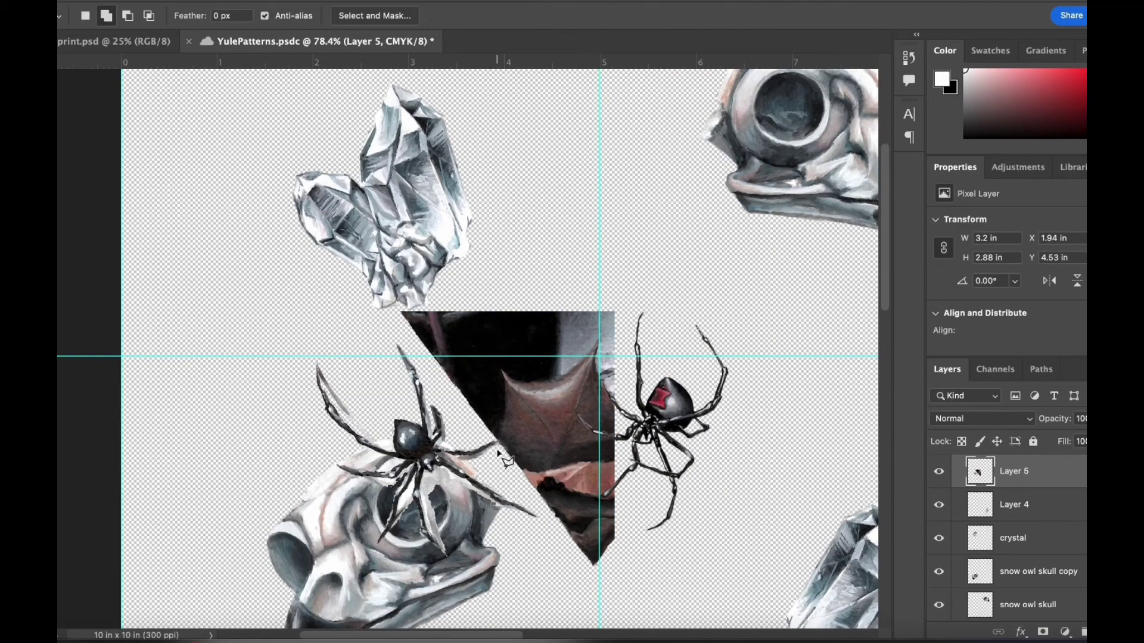
click(499, 454)
key(Delete)
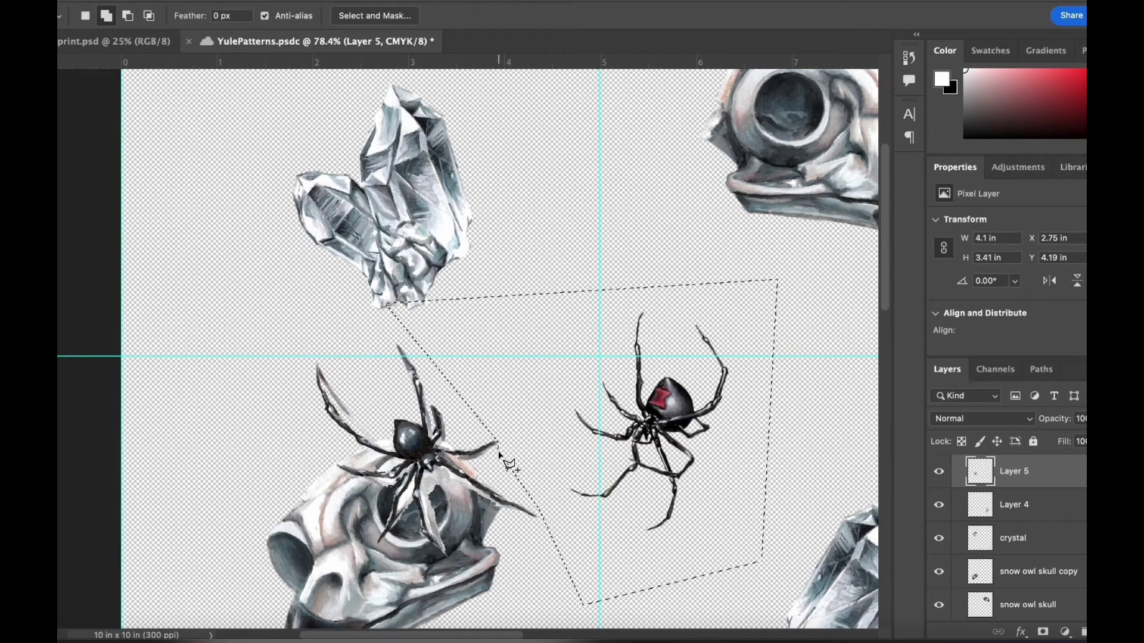
key(super+d)
Move the cut-out black spider off the lower skull to the canvas centre, beside the red-marked spider
key(super+t)
drag(500, 457, 631, 336)
key(Return)
Add a new layer filled with white directly beneath the snow owl skull layer
scroll(953, 517, down, 3)
click(1028, 508)
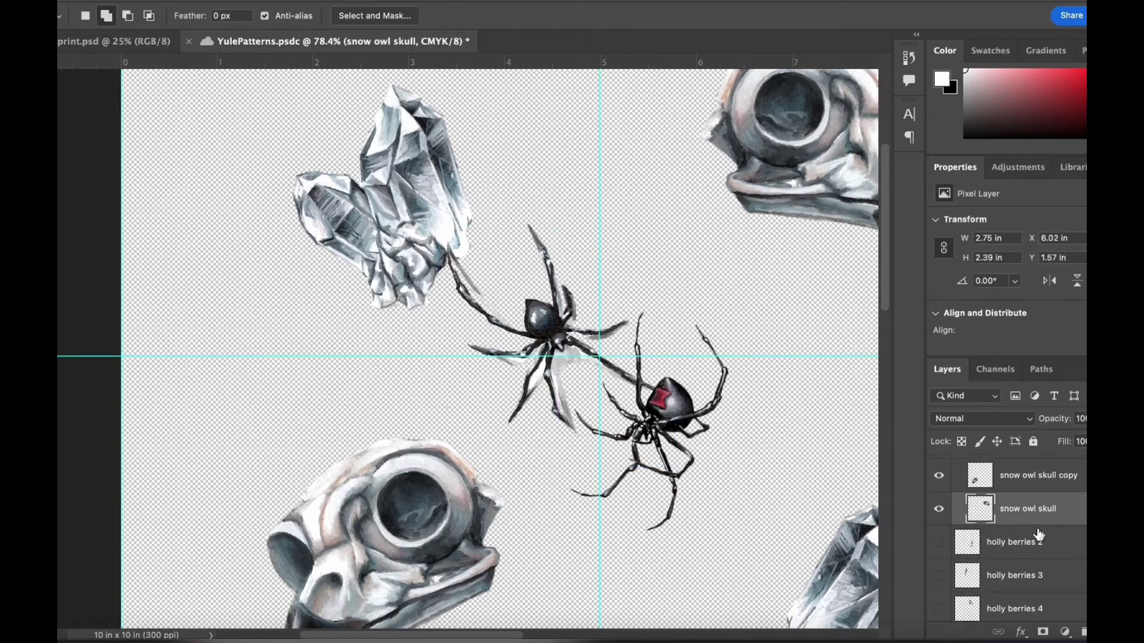
key(super+shift+alt+n)
key(g)
key(alt+BackSpace)
drag(1026, 508, 1026, 555)
scroll(701, 460, down, 3)
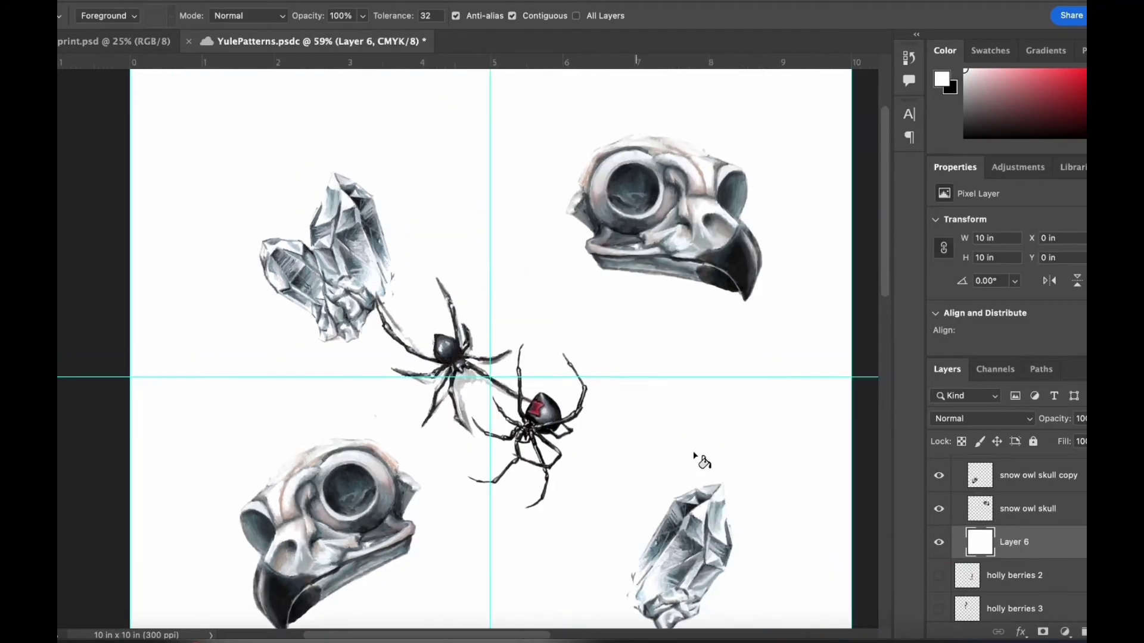
Move the black spider up so it sits just above the red-marked spider
scroll(702, 460, up, 1)
key(v)
drag(448, 363, 480, 300)
Darken the black spider with Levels, setting the shadow input level to 12
click(170, 1)
mouse_move(263, 10)
click(405, 25)
key(ctrl+l)
drag(622, 262, 629, 262)
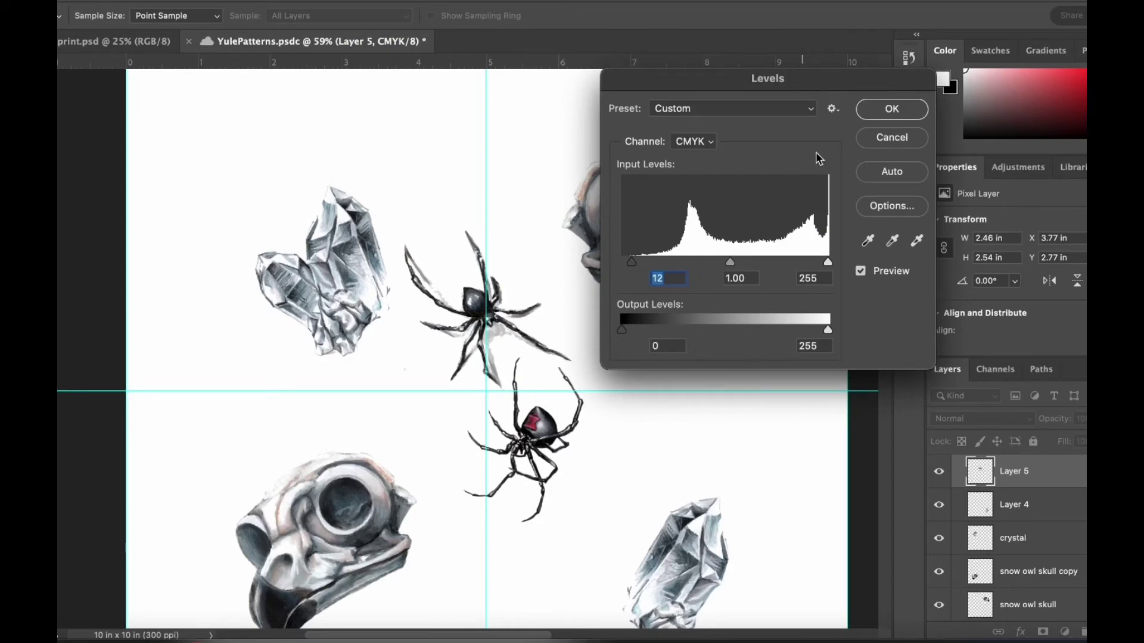
click(875, 109)
Warp the black spider slightly at its upper-left leg
scroll(595, 177, down, 2)
key(super+t)
right_click(504, 295)
click(530, 353)
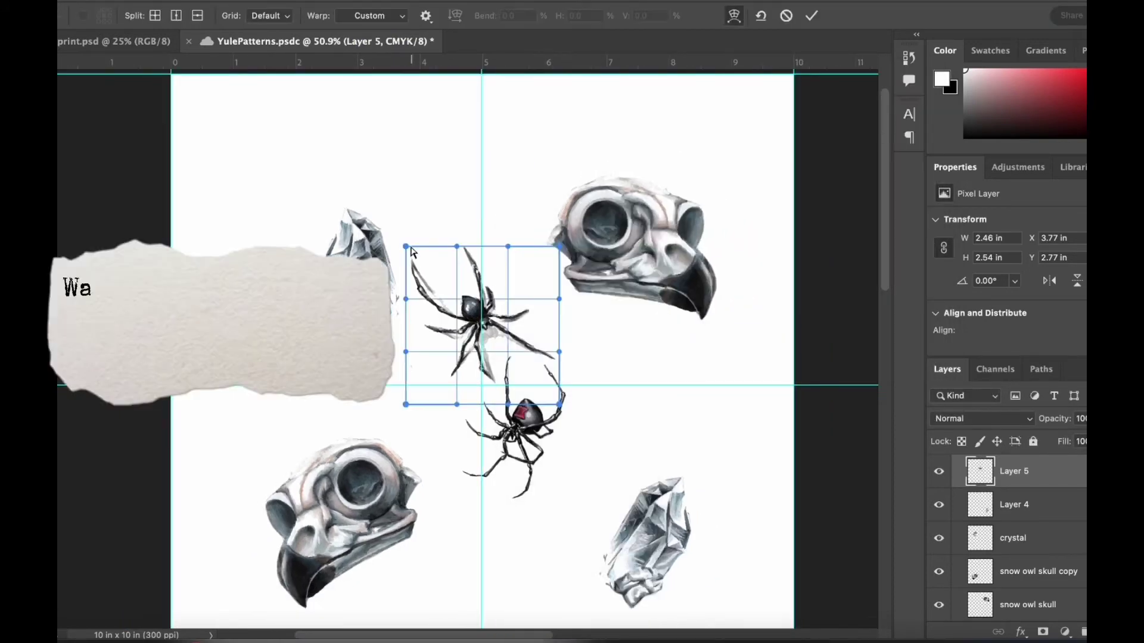
mouse_move(413, 252)
mouse_down()
mouse_move(493, 250)
mouse_move(416, 248)
mouse_up()
key(Return)
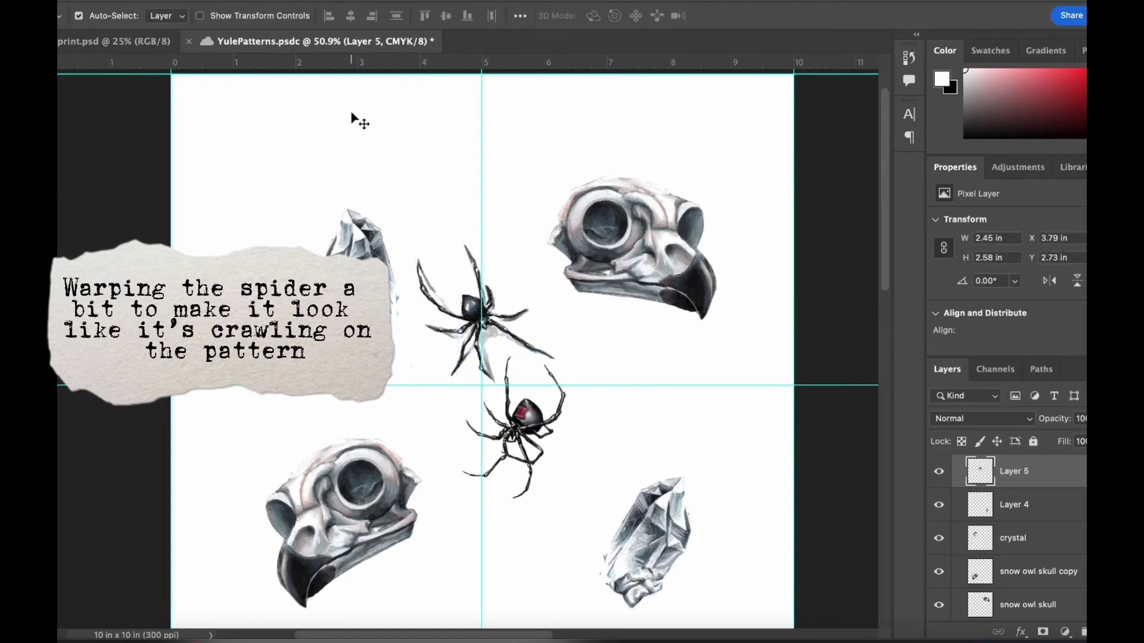
Darken the black spider by raising the shadow input level in Levels
click(173, 1)
mouse_move(214, 10)
click(397, 26)
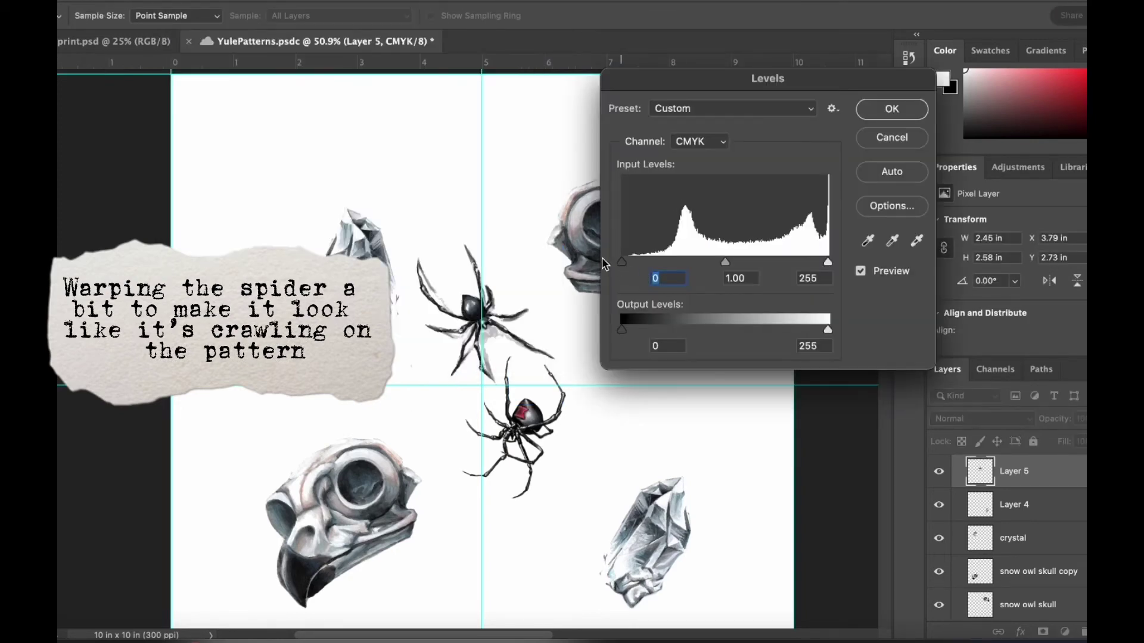
drag(621, 262, 657, 265)
click(881, 113)
Sharpen the black spider with a stronger Smart Sharpen amount and shift its midtones +31 toward red with Color Balance
click(182, 1)
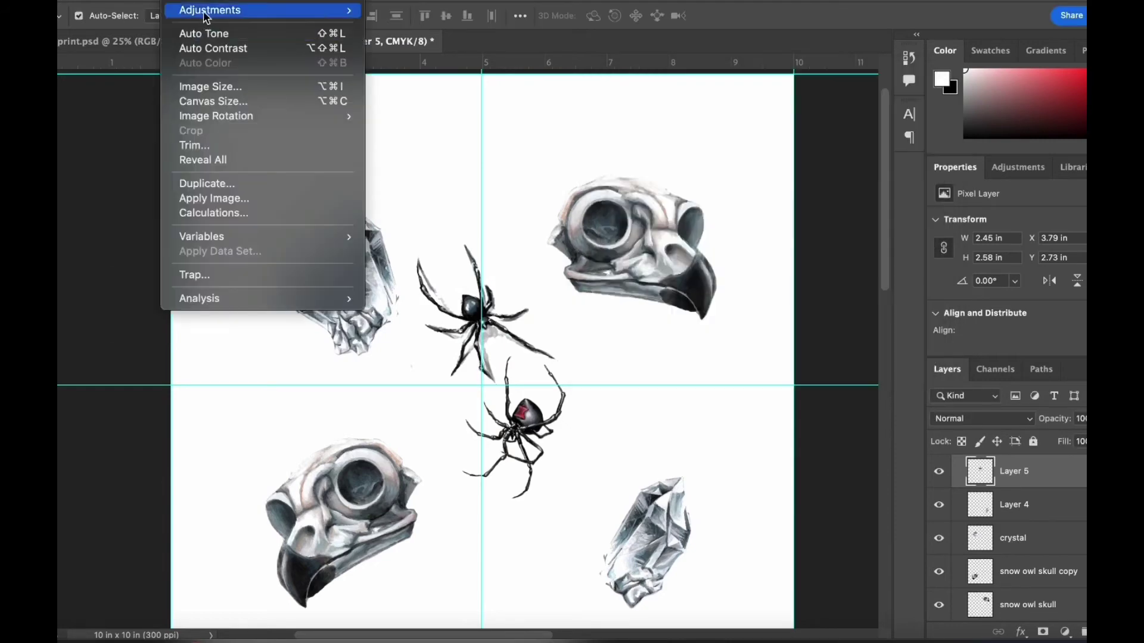
mouse_move(334, 11)
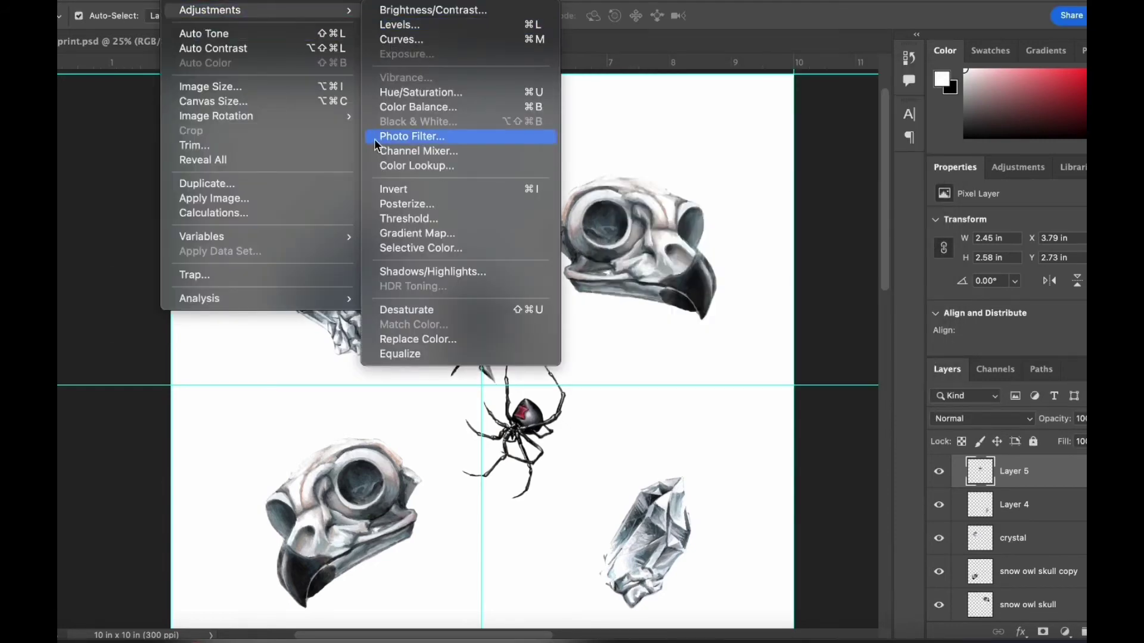
click(357, 2)
mouse_move(378, 260)
click(669, 288)
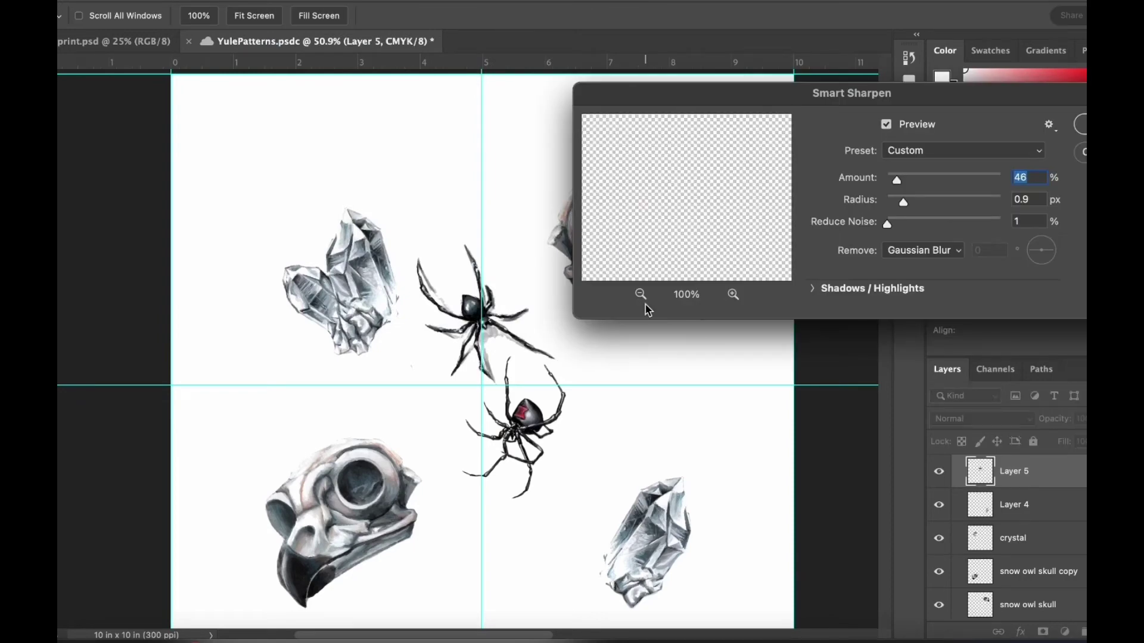
drag(896, 180, 904, 180)
key(Return)
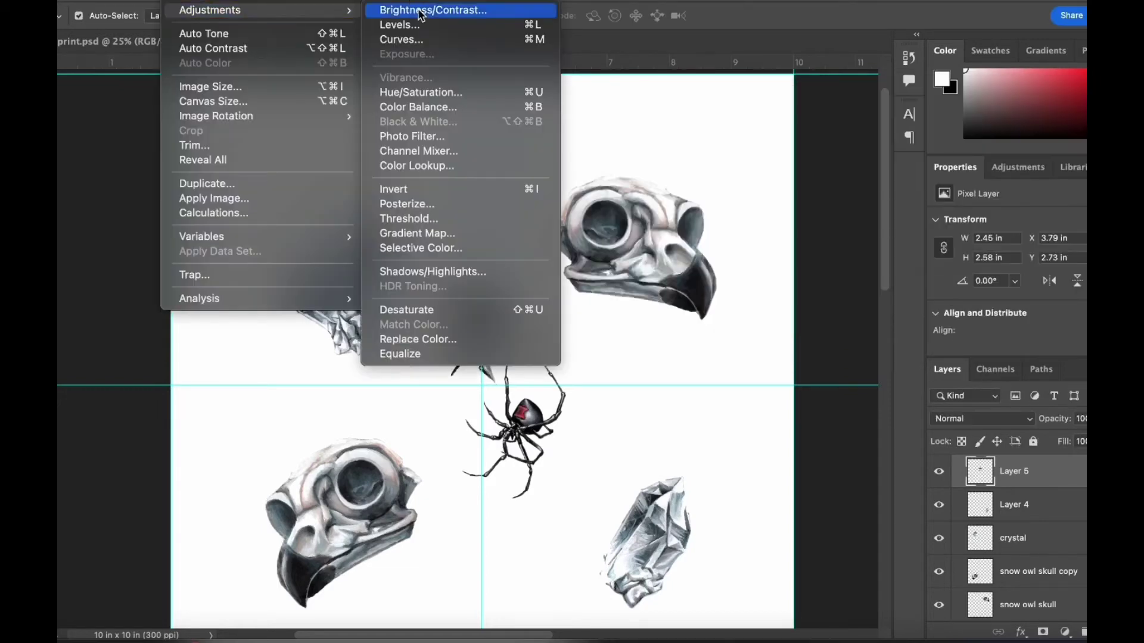
click(408, 101)
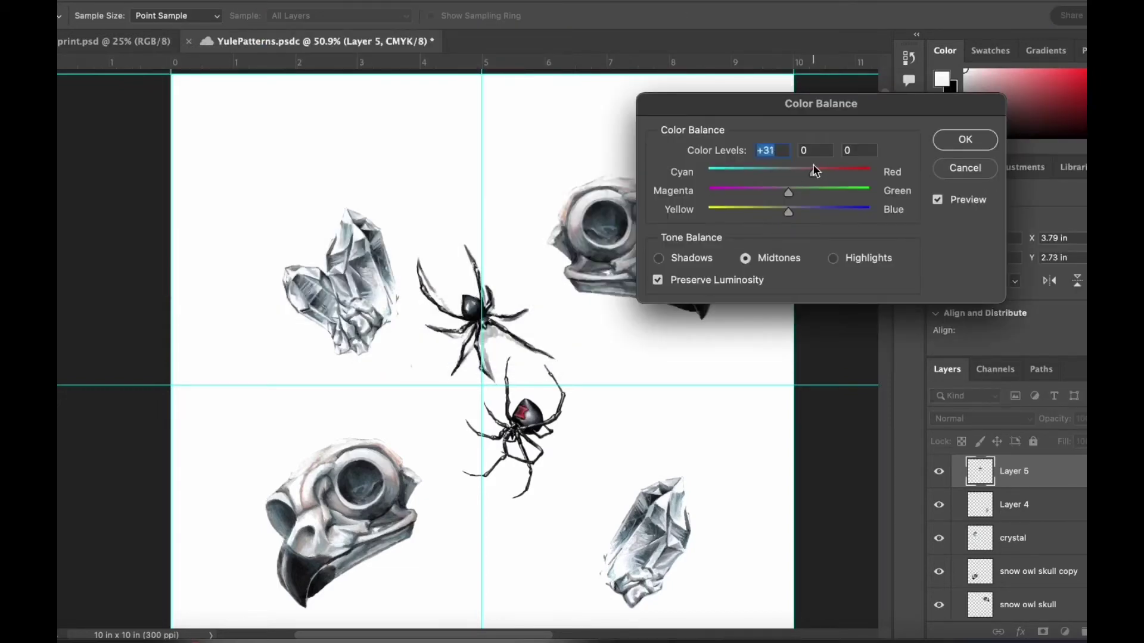
key(Return)
Rotate the black spider roughly upside down and move it into the canvas's upper-left quadrant
scroll(698, 303, down, 3)
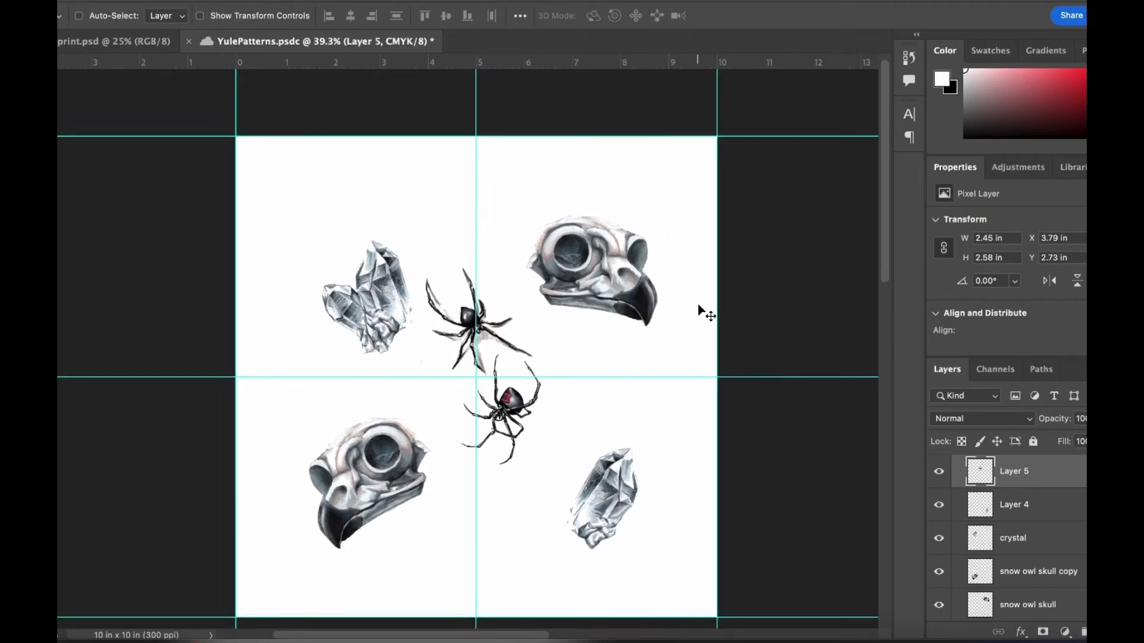
key(super+t)
drag(587, 250, 403, 370)
drag(481, 337, 319, 226)
key(Return)
Move the crystal cluster, lower-right crystal, red-marked spider, upper-right skull and black spider to tighten the layout
drag(383, 301, 414, 310)
drag(608, 483, 567, 457)
drag(507, 397, 491, 371)
drag(605, 289, 584, 289)
drag(339, 239, 348, 251)
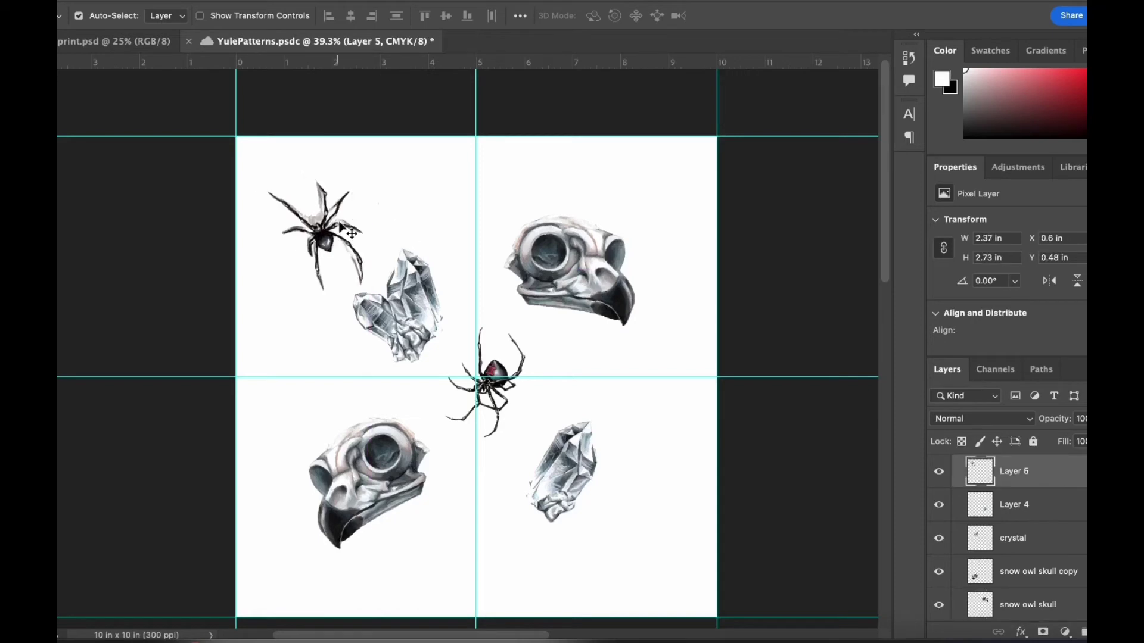
Rotate, vertically flip and slightly shrink the black spider, keeping it in the upper-left quadrant
key(super+t)
drag(420, 156, 447, 225)
right_click(306, 223)
click(374, 601)
drag(326, 227, 319, 224)
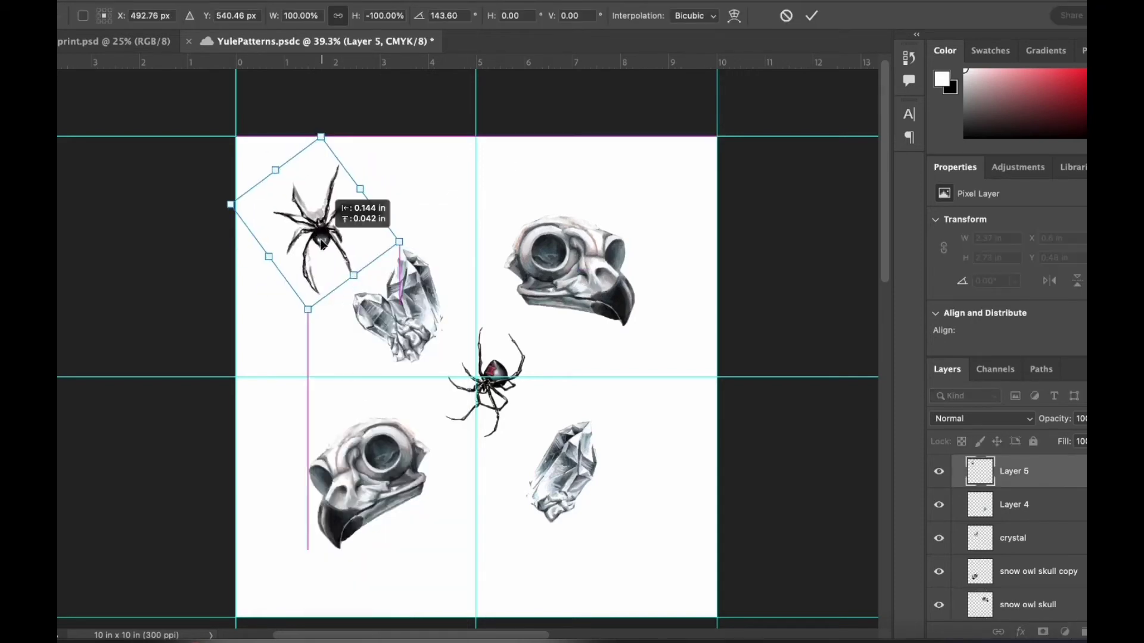
drag(231, 204, 242, 206)
key(Return)
Shift both crystals and the red-marked spider down and right, and nudge the upper-right skull up
drag(581, 464, 597, 482)
drag(495, 390, 512, 420)
key(super+z)
drag(415, 315, 428, 330)
drag(594, 246, 604, 239)
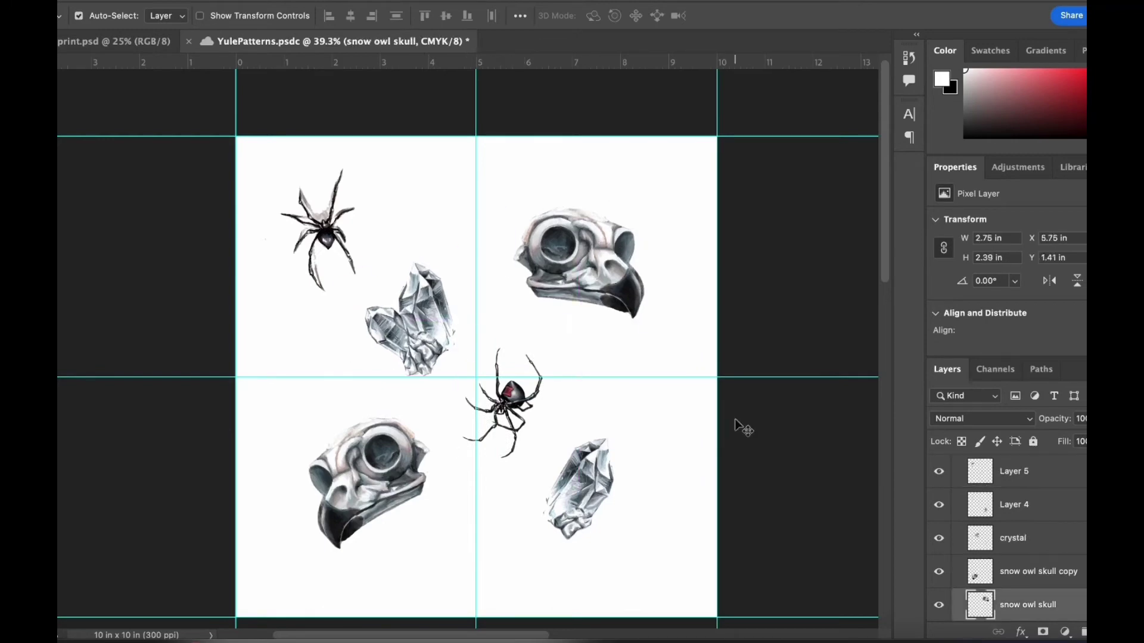
Hide the white background layer, then find and show the holly berries 4 layer
scroll(1004, 539, down, 3)
click(939, 569)
mouse_move(1000, 568)
mouse_down()
mouse_move(1013, 498)
mouse_move(1012, 583)
mouse_move(1016, 556)
mouse_up()
click(939, 517)
click(937, 486)
drag(939, 520, 939, 550)
click(937, 585)
mouse_move(998, 587)
mouse_down()
mouse_move(1007, 554)
mouse_move(1004, 588)
mouse_up()
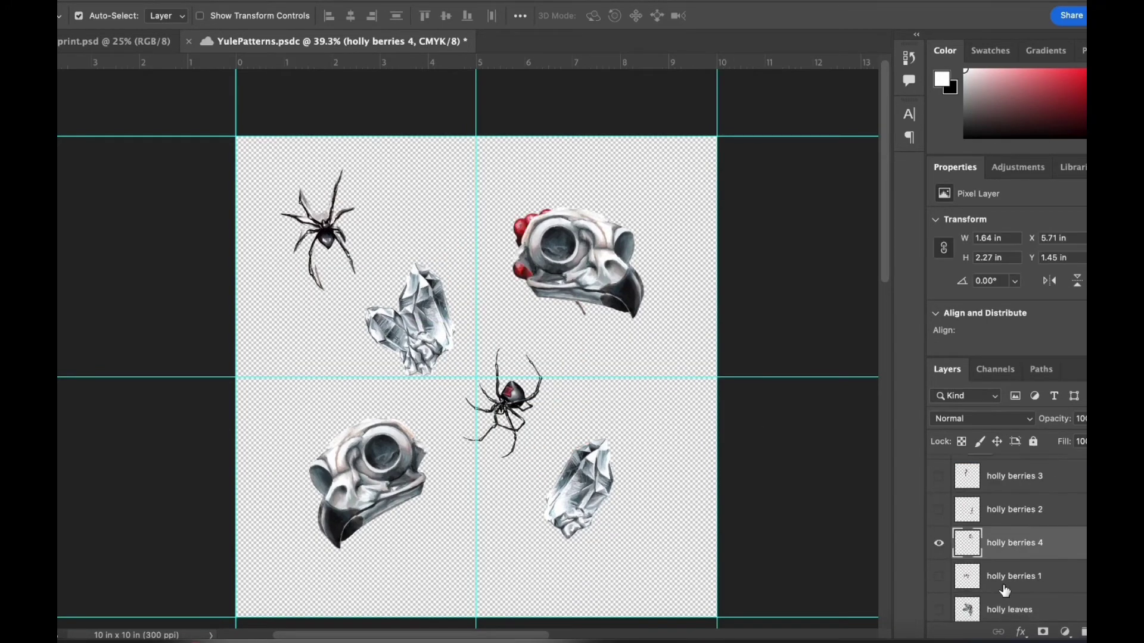
Duplicate holly berries 4, place the copy beneath the snow owl skull layer, and show the white background again
key(super+j)
drag(1006, 543, 1029, 462)
scroll(1013, 536, up, 1)
click(939, 551)
scroll(1082, 528, up, 2)
drag(1037, 551, 1026, 589)
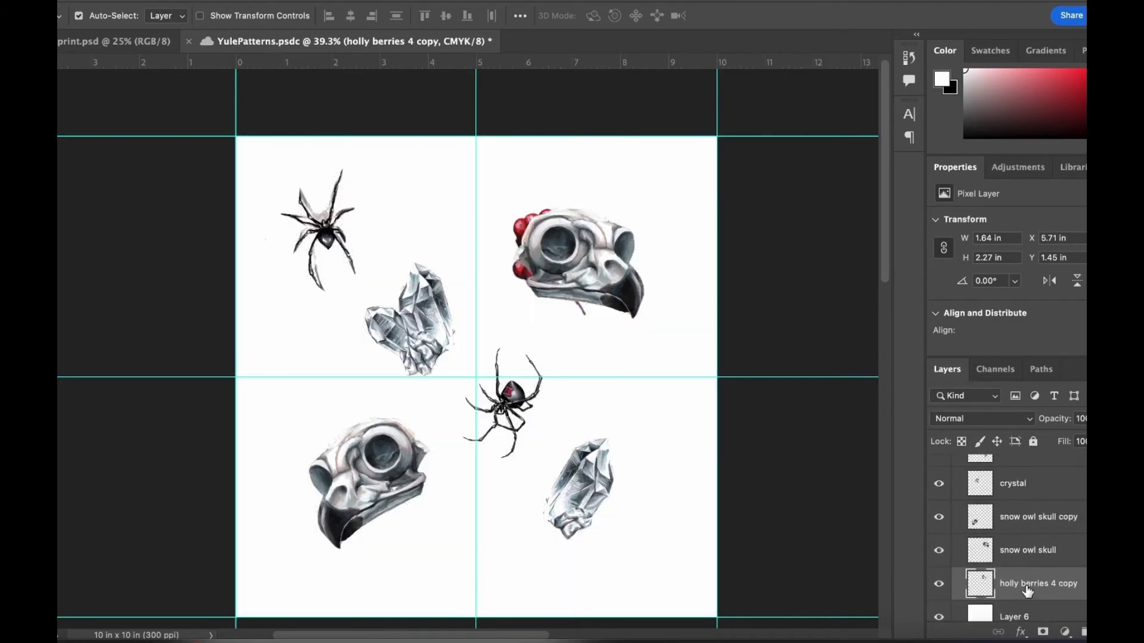
Rotate, flip and move the holly berries 4 copy so it branches out from behind the upper-right skull's crown
key(super+t)
drag(518, 241, 478, 205)
drag(565, 161, 520, 141)
drag(498, 222, 687, 188)
right_click(574, 196)
click(613, 592)
click(811, 16)
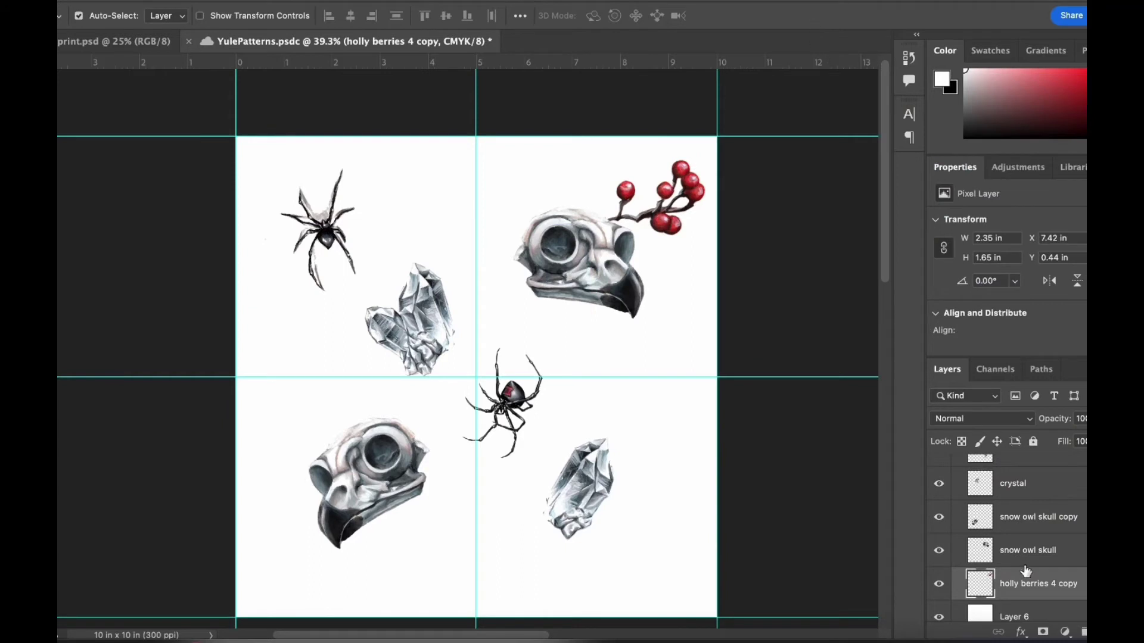
Show holly berries 3, move its layer above the holly berries 4 copy, and place the branch beside the crystal cluster
scroll(1022, 568, down, 3)
click(939, 531)
drag(1011, 531, 1011, 497)
key(super+t)
drag(456, 262, 301, 334)
key(Return)
Shrink the berry branch behind the upper-right skull to about 1.98 by 1.38 in
click(697, 197)
key(super+t)
drag(705, 159, 689, 171)
key(Return)
Resize the holly berries 3 branch to about 1.21 by 3.2 in and set it left of the crystal cluster
drag(312, 325, 605, 189)
key(super+t)
drag(544, 332, 553, 311)
key(Return)
drag(586, 195, 334, 302)
Rotate and shrink the holly berries 3 branch and place it between the black spider and the upper-right skull
key(super+t)
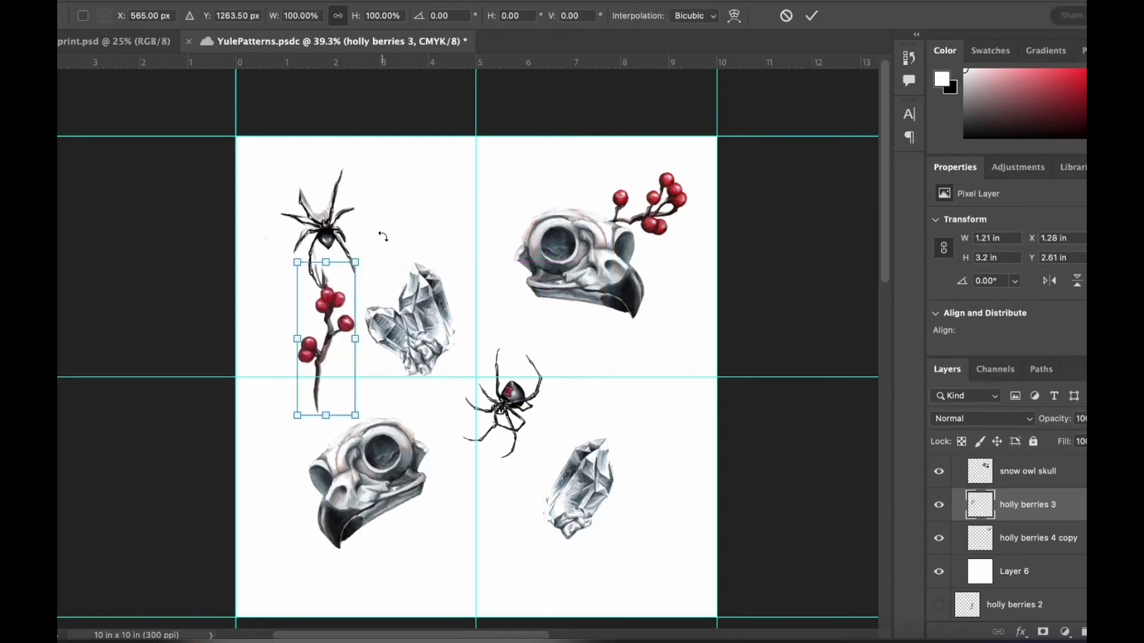
drag(383, 237, 279, 231)
drag(333, 351, 468, 253)
drag(534, 176, 563, 221)
drag(463, 246, 454, 215)
key(Return)
Move the holly berries 2 layer directly beneath holly berries 3 and make it visible
scroll(1006, 546, down, 1)
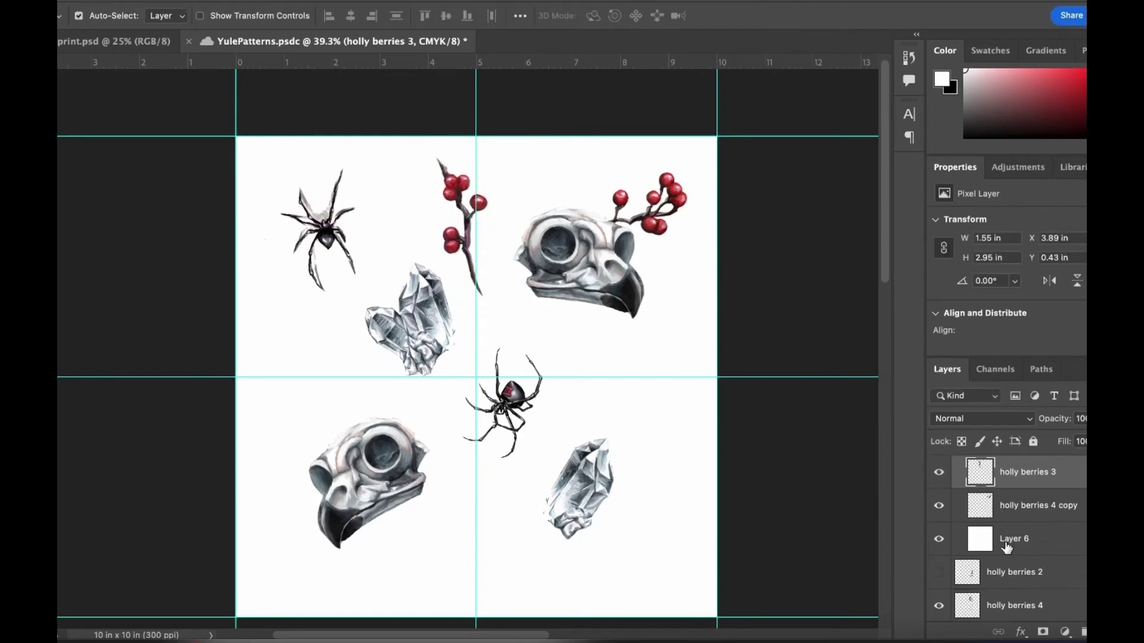
drag(1006, 571, 1009, 487)
click(939, 487)
Scale the holly berries 2 branch to 82.40%, tilt it diagonally, and place it left of the crystal cluster
key(super+t)
drag(559, 417, 324, 366)
drag(291, 439, 304, 413)
drag(375, 281, 301, 275)
drag(330, 353, 310, 362)
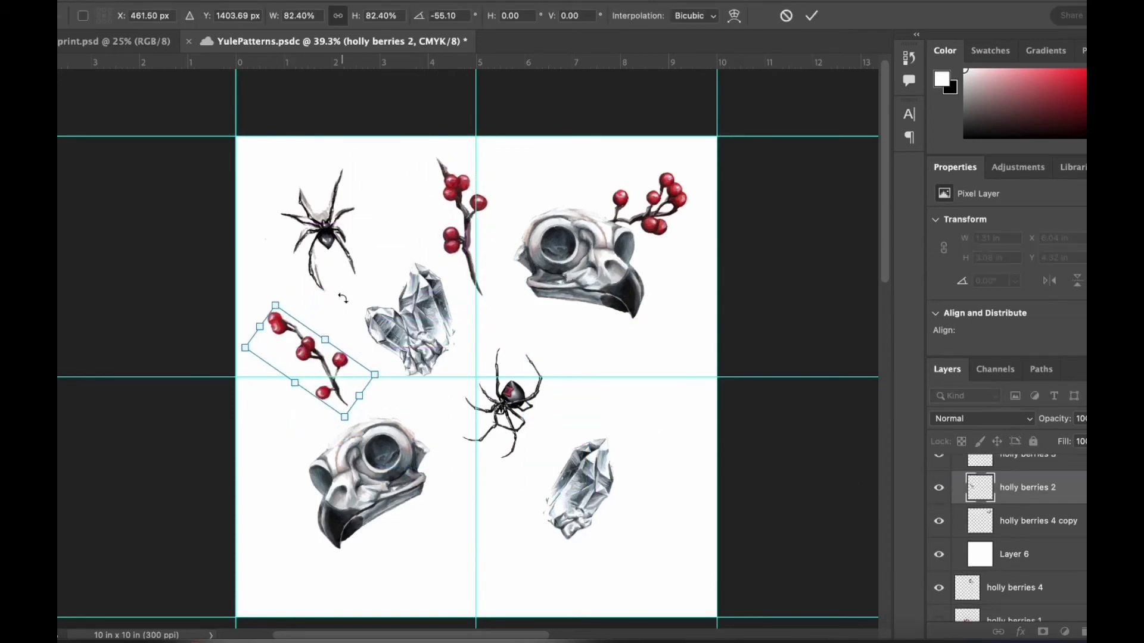
drag(343, 298, 357, 271)
key(Return)
Duplicate holly berries 3 and place the rotated copy, about 1.08 by 2.74 in, between the lower-left skull and lower-right crystal
drag(1012, 460, 1019, 500)
key(super+j)
key(super+t)
drag(457, 193, 665, 241)
drag(631, 346, 645, 323)
drag(677, 234, 463, 490)
drag(531, 468, 548, 506)
drag(454, 545, 462, 551)
key(Return)
Reposition the skull, berry branches, spiders and crystals to even out the gaps across the canvas
drag(584, 237, 568, 256)
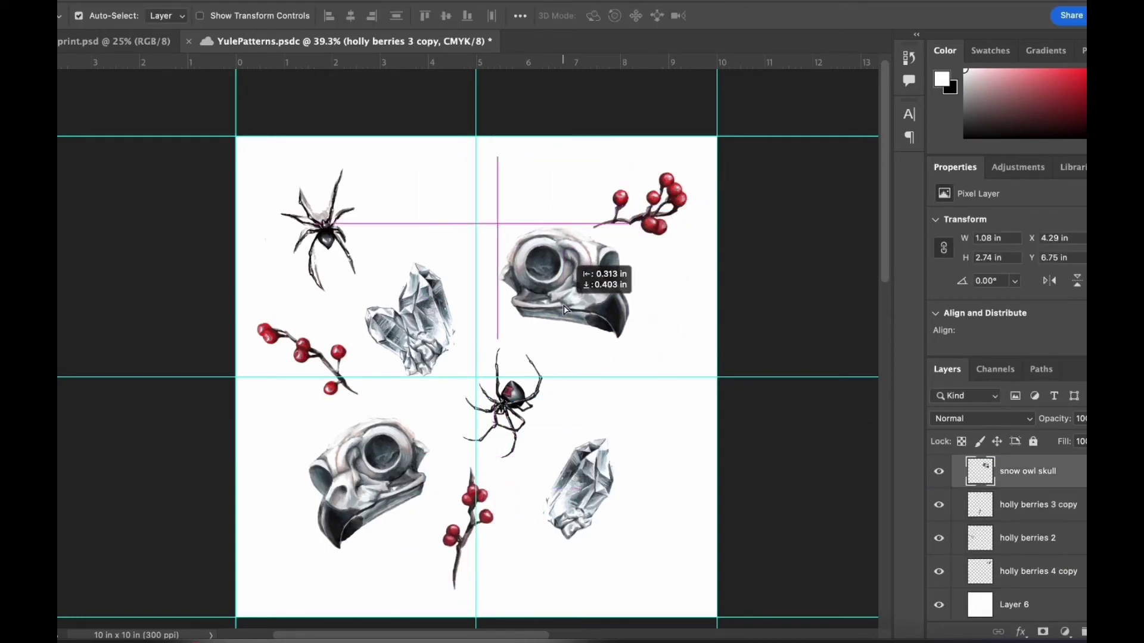
drag(652, 224, 638, 260)
drag(514, 394, 527, 362)
drag(480, 503, 480, 479)
drag(594, 492, 605, 502)
drag(417, 325, 426, 313)
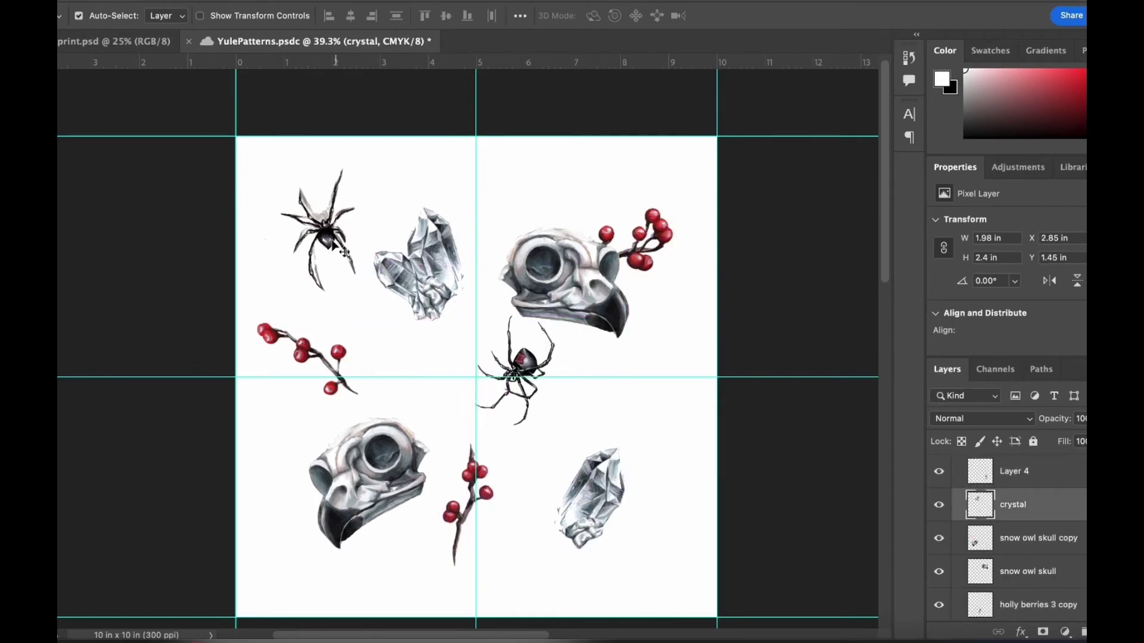
drag(327, 236, 322, 236)
drag(426, 313, 426, 291)
drag(321, 236, 318, 237)
Move the holly berries 2 branch right, above the lower-left skull, and rotate it to lie flatter
drag(329, 343, 369, 338)
key(super+t)
drag(327, 448, 356, 452)
key(Return)
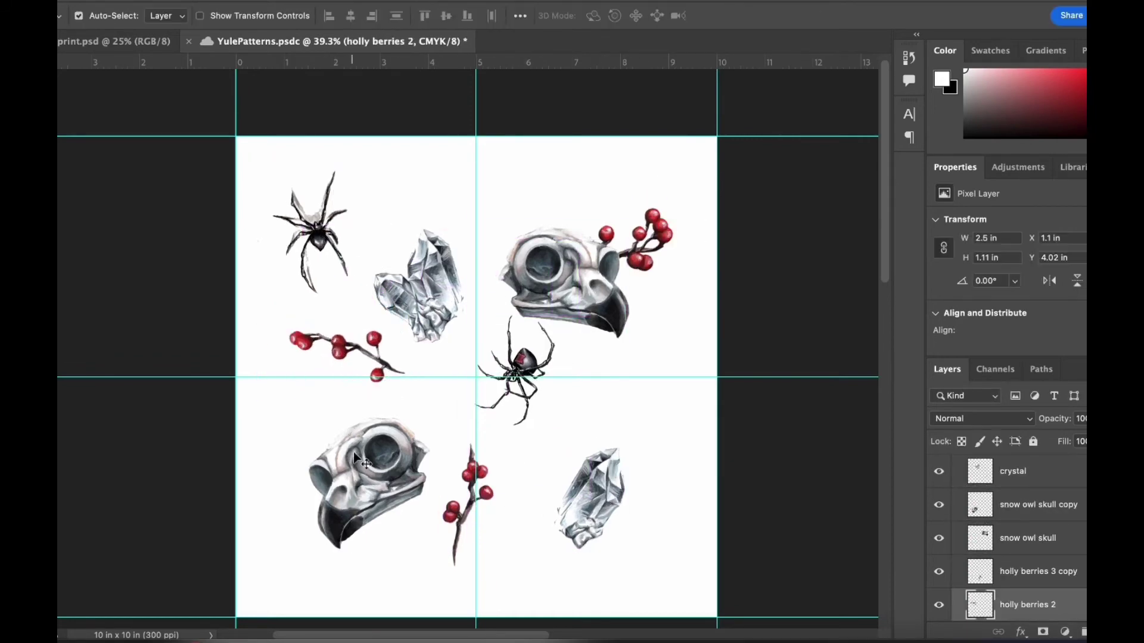
Fine-tune the spacing of the red-marked spider, lower and upper-right berry branches, upper-right skull and lower-right crystal
drag(538, 380, 511, 387)
key(super+z)
drag(452, 516, 452, 537)
drag(657, 232, 661, 206)
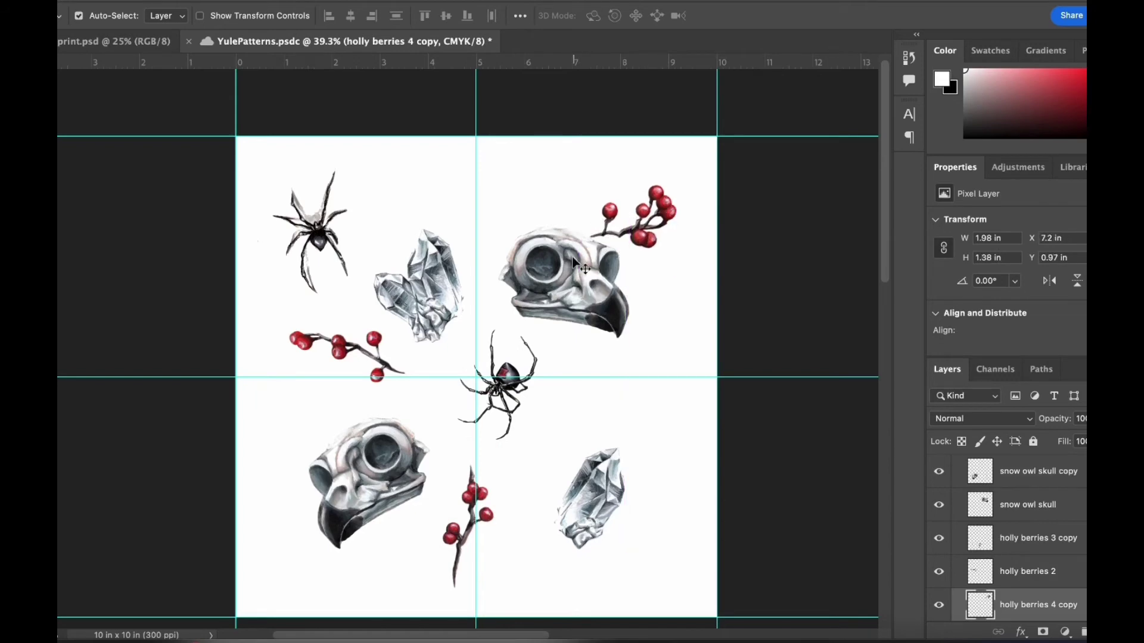
drag(559, 273, 562, 266)
drag(652, 222, 651, 214)
drag(560, 266, 559, 264)
drag(607, 472, 601, 435)
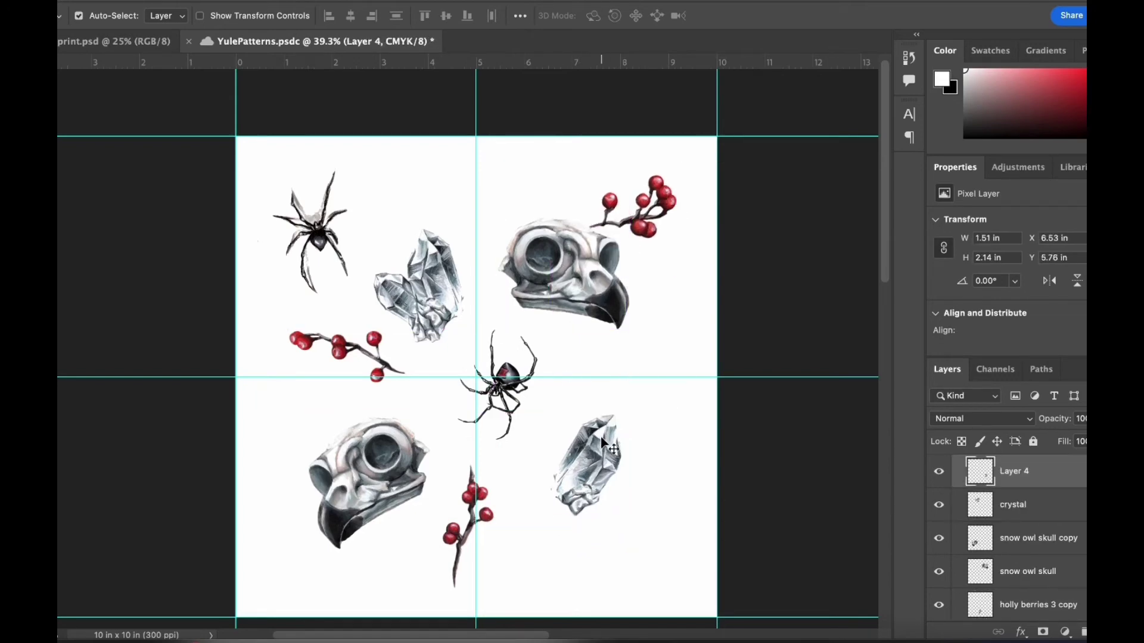
Duplicate all artwork layers from the spider down to the white background and merge the copies into one layer
scroll(1010, 526, up, 3)
click(1015, 520)
scroll(1021, 516, down, 6)
shift+click(1021, 532)
key(super+j)
right_click(1023, 539)
scroll(953, 539, down, 5)
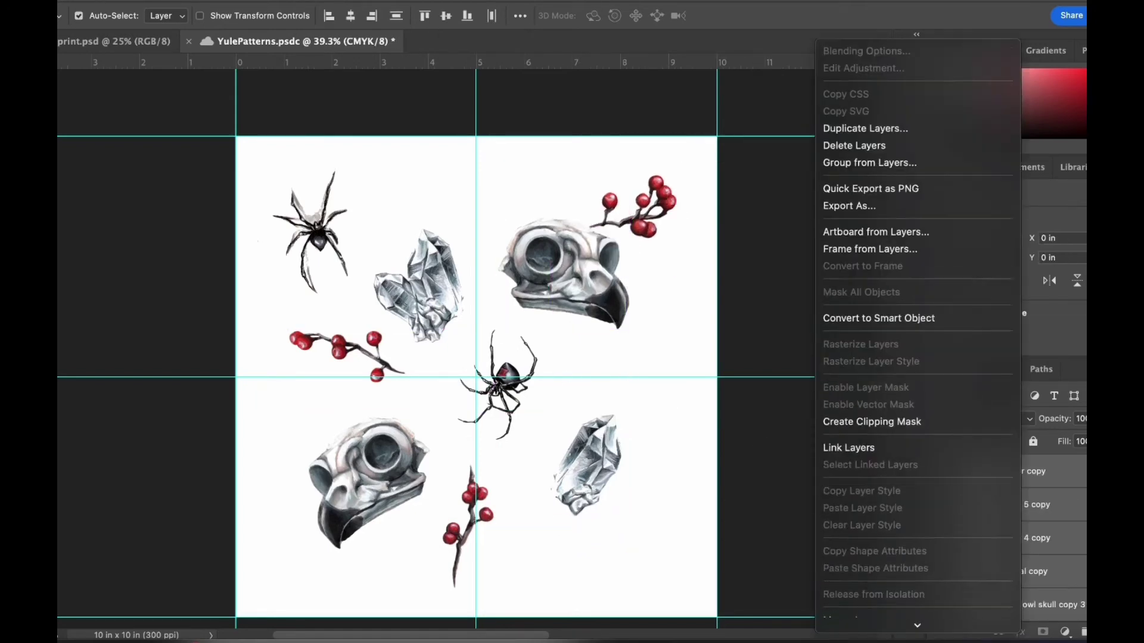
click(878, 462)
Duplicate the merged layer and shift one copy right by half the canvas width
scroll(1019, 513, up, 2)
key(super+j)
key(ctrl+t)
drag(603, 481, 814, 473)
key(ctrl+z)
key(Return)
Shift the other merged copy 5.01 in left and merge the two offset copies into one layer
click(1020, 539)
key(ctrl+t)
drag(381, 502, 137, 524)
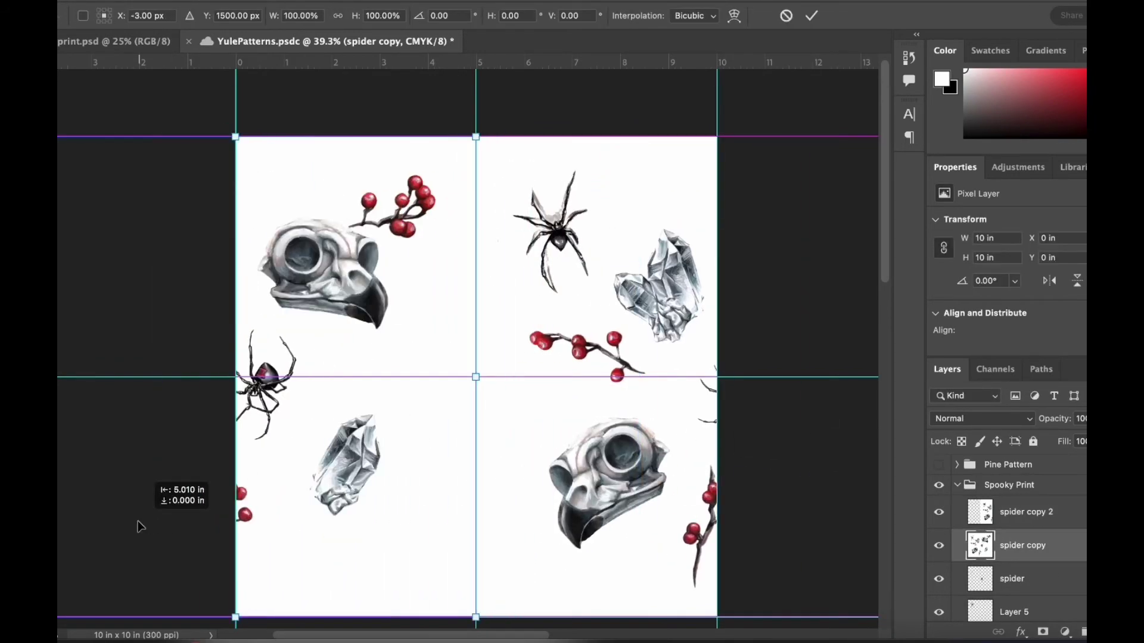
click(812, 17)
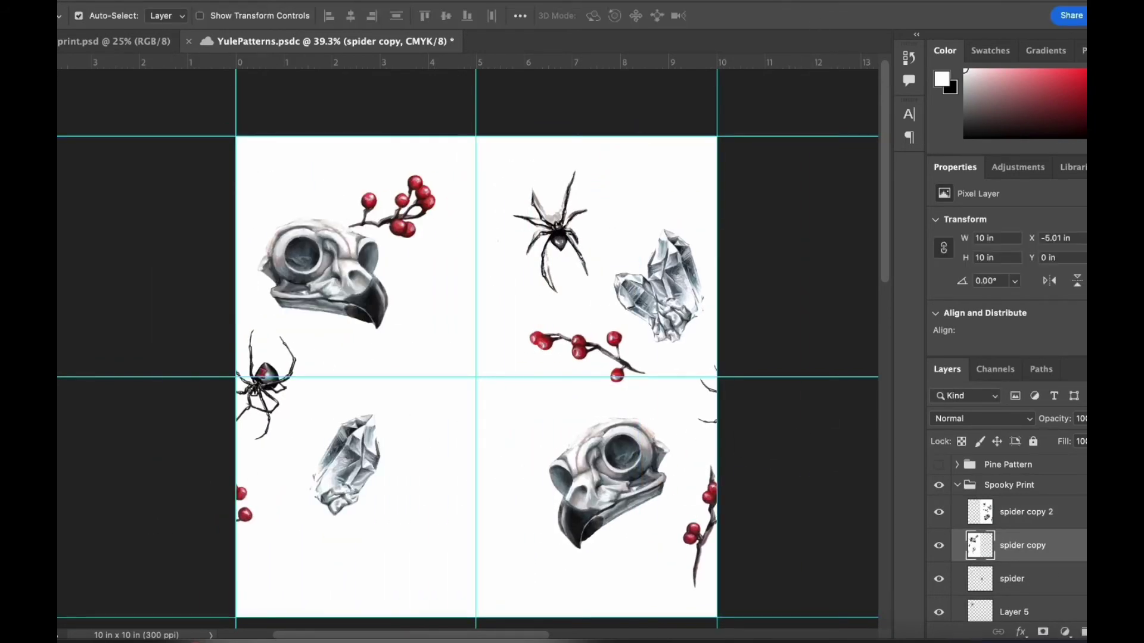
shift+click(1002, 513)
right_click(1002, 512)
click(972, 538)
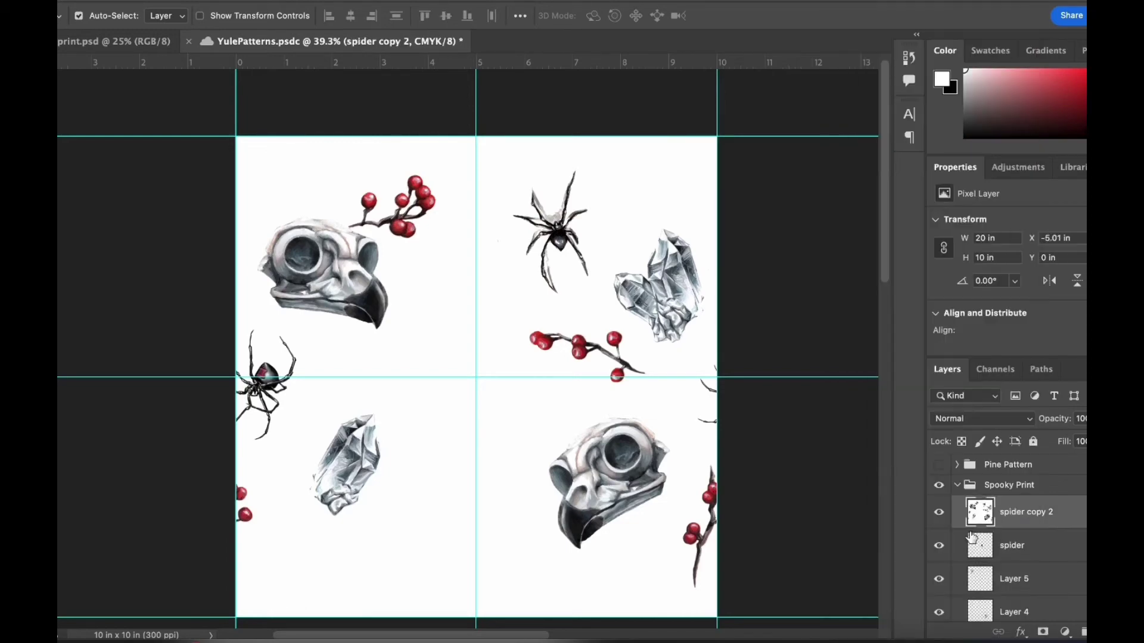
click(1001, 545)
key(ctrl+j)
drag(1012, 545, 1029, 503)
key(BackSpace)
Duplicate the black spider's Layer 5 and place the copy above the merged offset layer, leaving that layer visible
click(1001, 578)
click(939, 511)
click(938, 578)
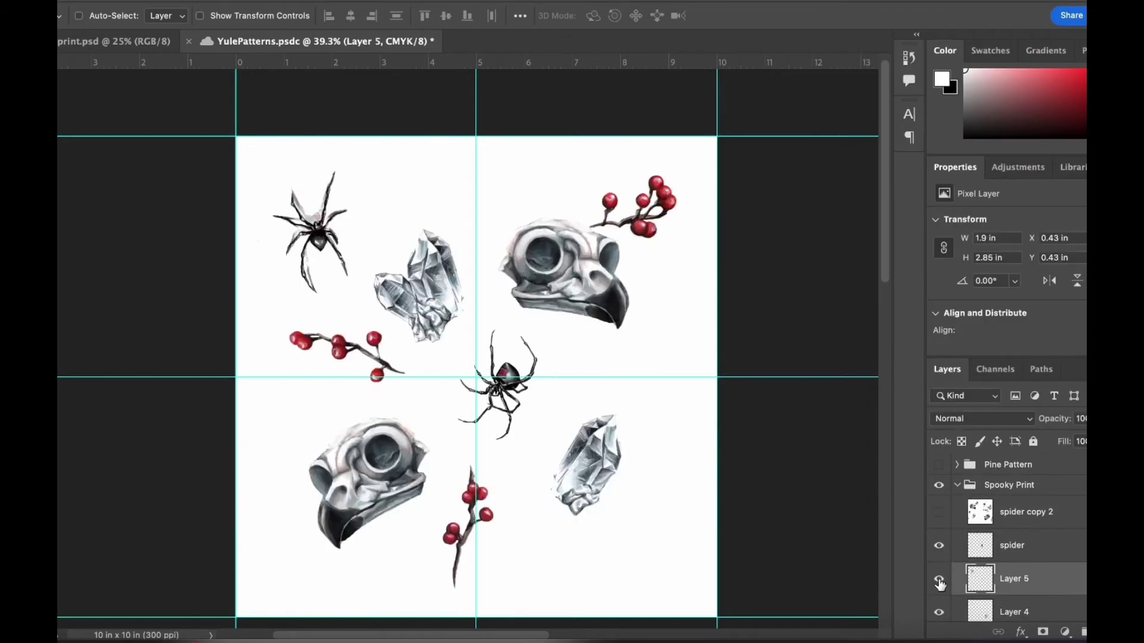
key(ctrl+j)
key(ctrl+shift+])
click(939, 545)
Rotate the black spider copy to -172.49° and place it in the bottom gap between the crystal and the skull
key(ctrl+t)
drag(328, 245, 455, 467)
drag(487, 390, 372, 455)
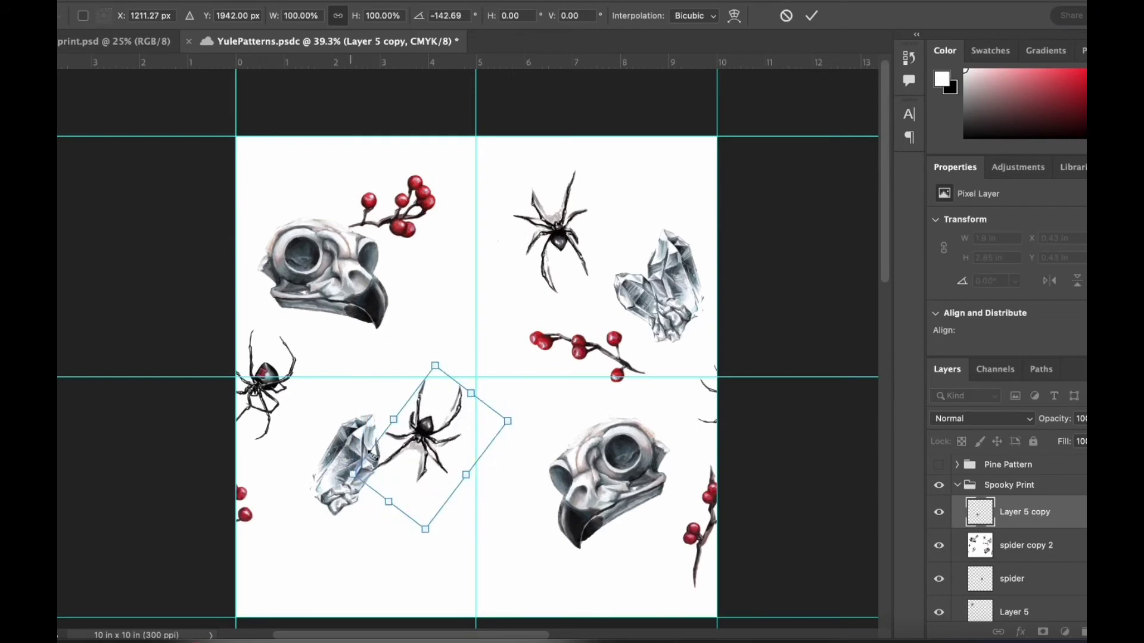
drag(425, 425, 374, 430)
drag(430, 521, 458, 540)
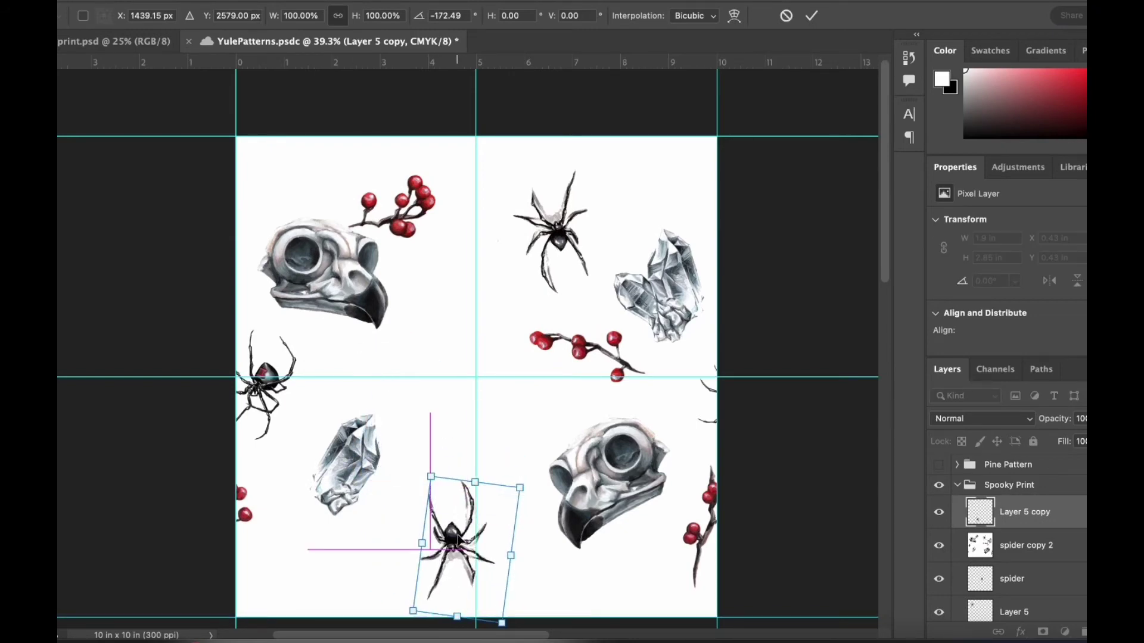
Try a duplicate of the holly berries 4 copy layer in the canvas centre, rotated 39.23°, and delete it
scroll(1059, 542, down, 2)
click(1060, 543)
scroll(1058, 546, down, 10)
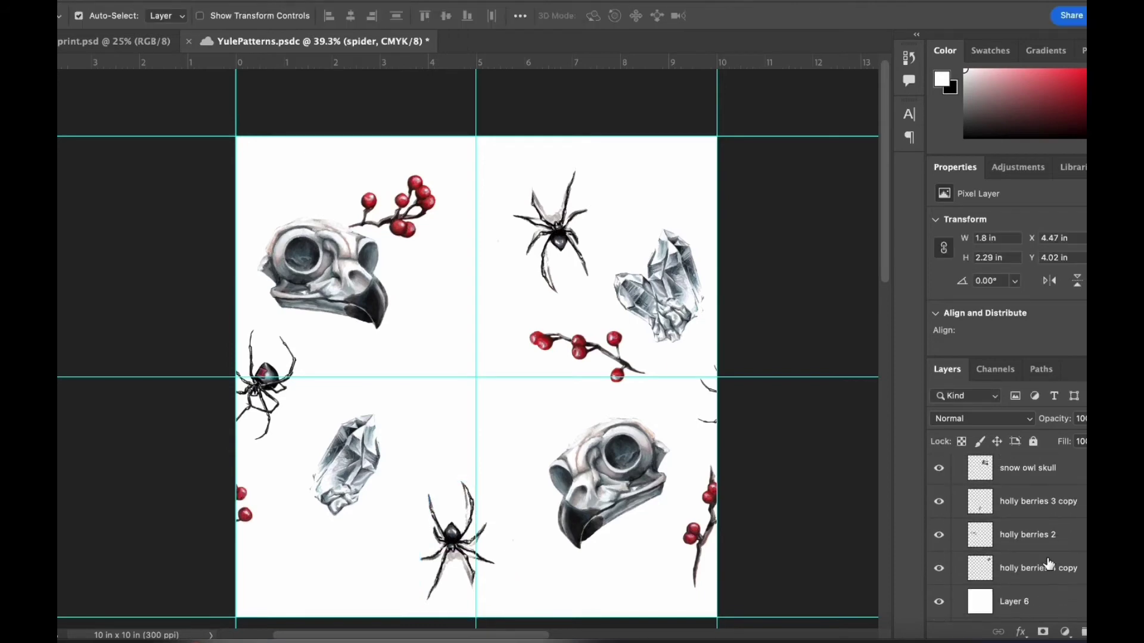
drag(1049, 565, 1043, 475)
key(super+t)
drag(632, 210, 480, 417)
drag(532, 373, 543, 412)
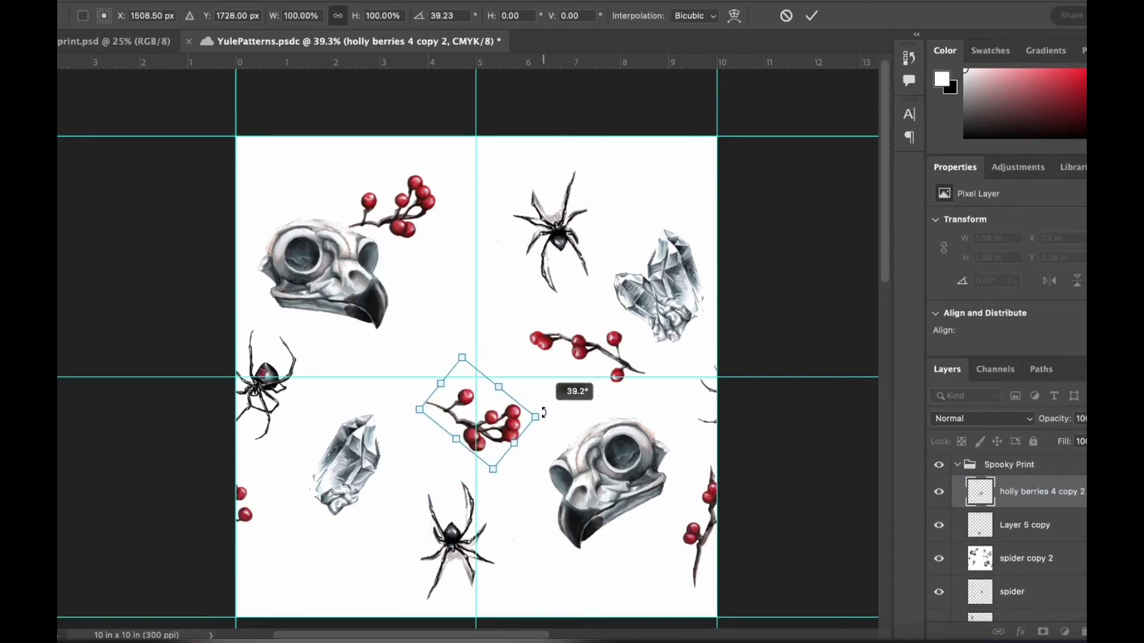
key(Return)
key(BackSpace)
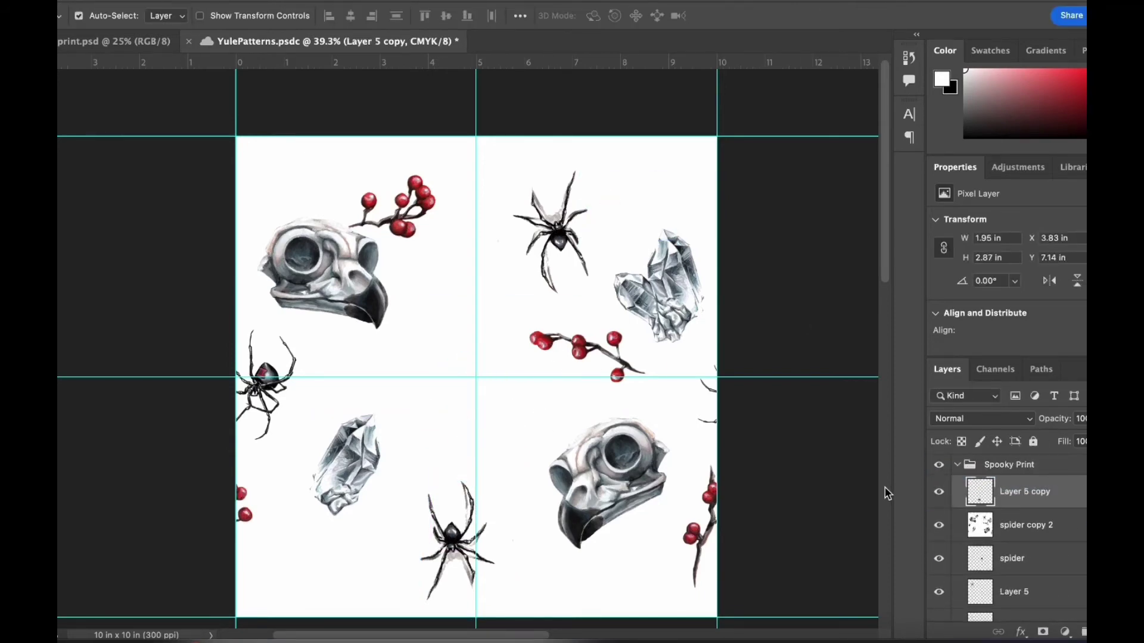
Try a duplicate of the original holly berries 4 layer inside the Spooky Print group and delete it
scroll(1028, 539, down, 10)
click(1026, 580)
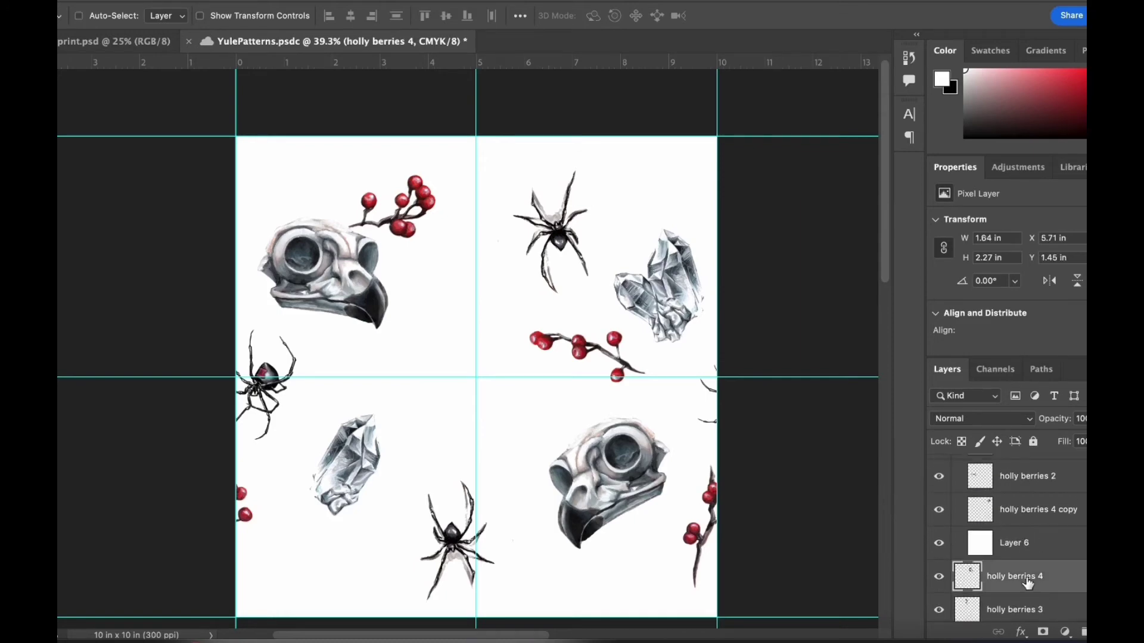
key(super+j)
drag(1027, 581, 1057, 516)
key(super+t)
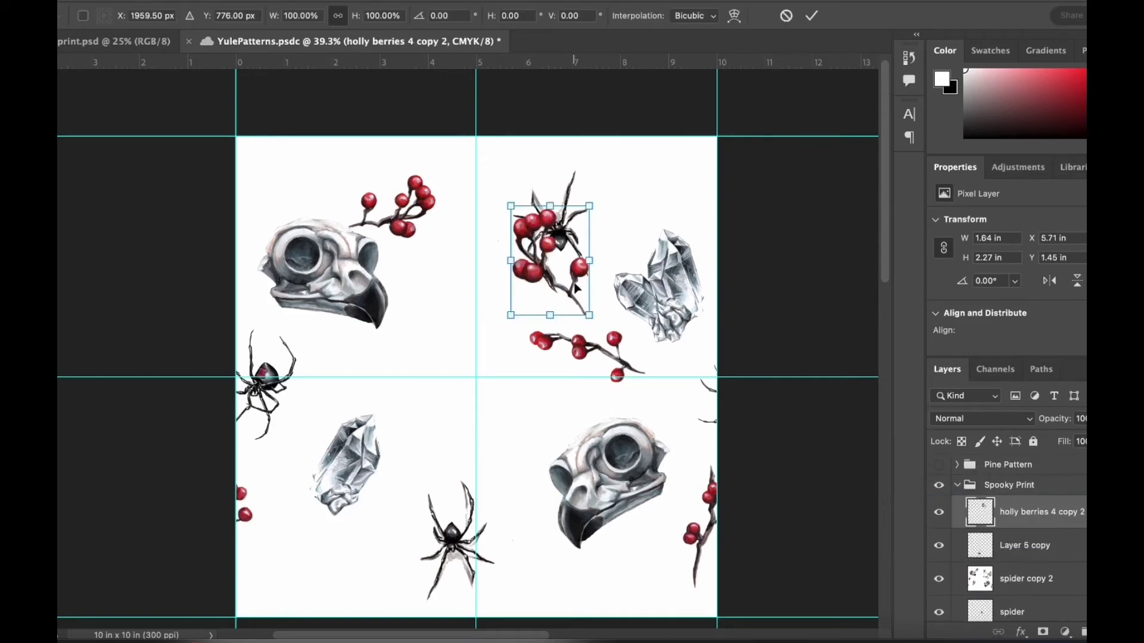
key(Return)
key(BackSpace)
Duplicate the holly berries 1 layer to the top of the Spooky Print group, leaving the merged pattern layer visible beneath it
click(938, 546)
scroll(939, 546, down, 8)
click(938, 516)
scroll(959, 548, down, 2)
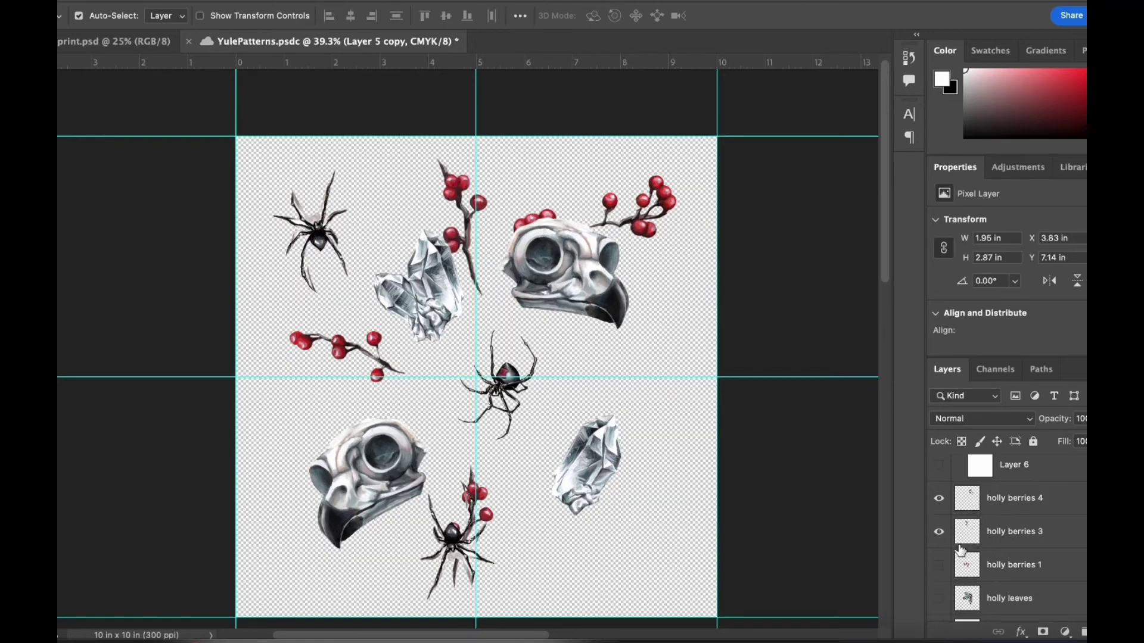
scroll(960, 550, down, 2)
click(939, 538)
click(1044, 541)
key(super+j)
drag(1044, 541, 1034, 510)
click(939, 579)
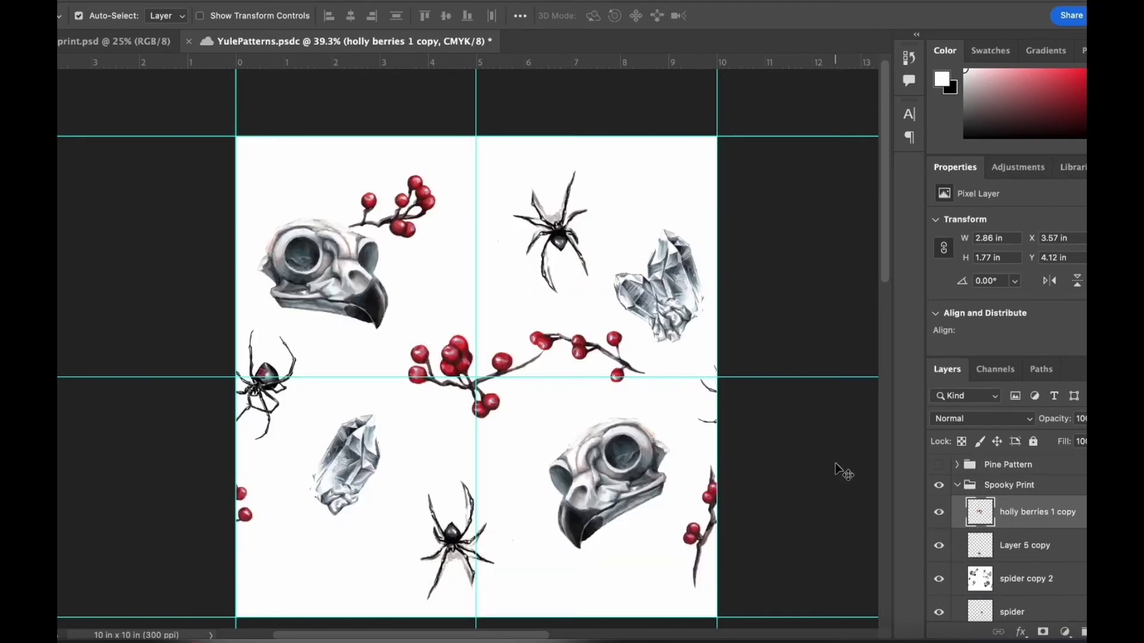
Scale the holly berries 1 copy to 81.35%, rotate it 66.97° and place it in the central gap above the lower spider
key(super+t)
drag(427, 274, 546, 322)
drag(444, 387, 444, 405)
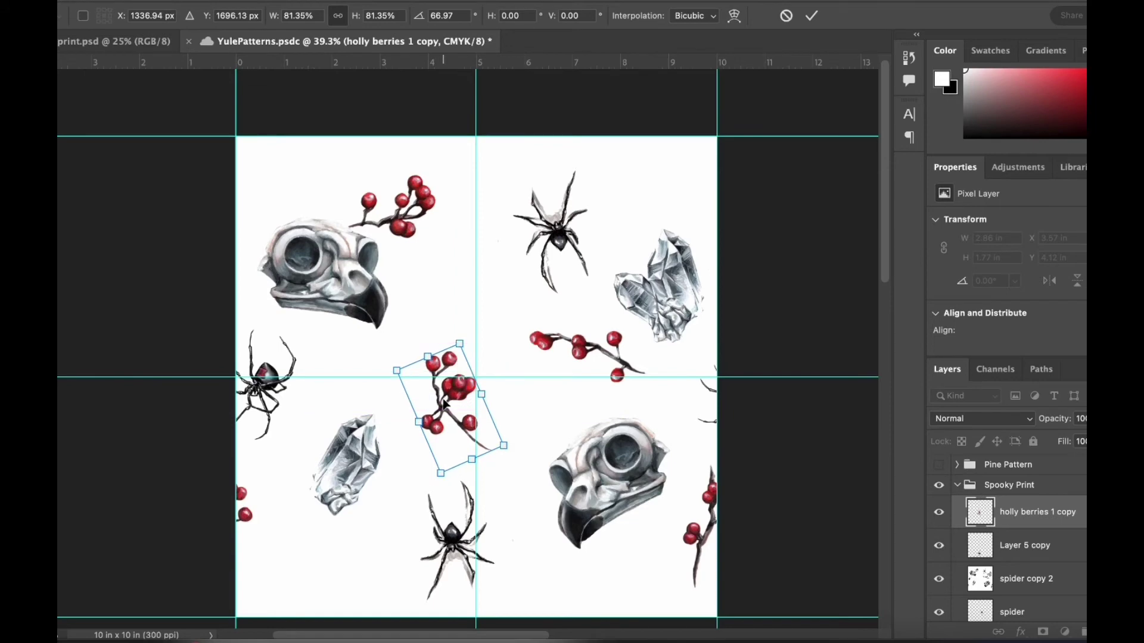
key(Return)
scroll(447, 387, down, 2)
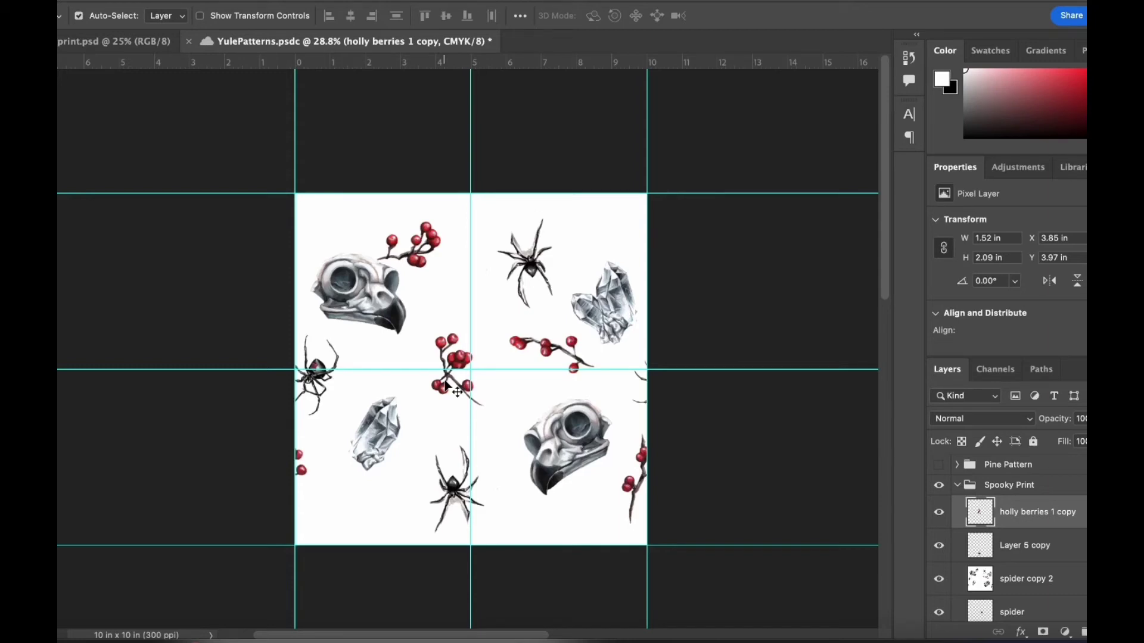
Merge the holly berries 1 copy, the spider's Layer 5 copy and spider copy 2 into one layer
shift+click(1025, 579)
right_click(1024, 579)
click(926, 542)
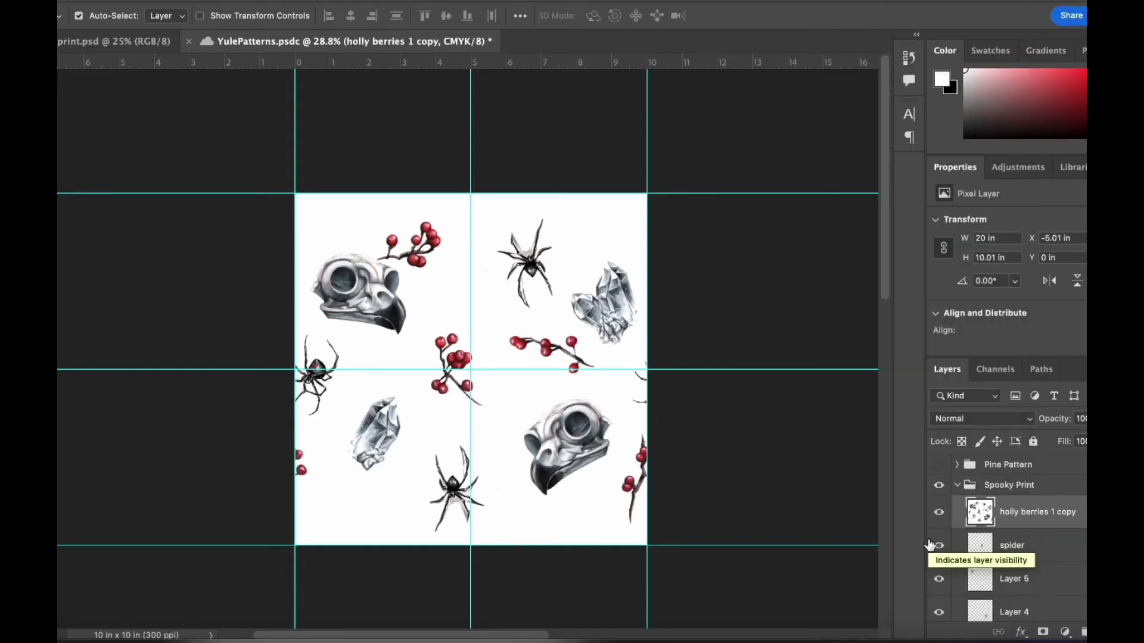
Duplicate the merged layer and shift one copy up 5.01 in and the other down 4.99 in
key(ctrl+j)
key(ctrl+t)
key(Return)
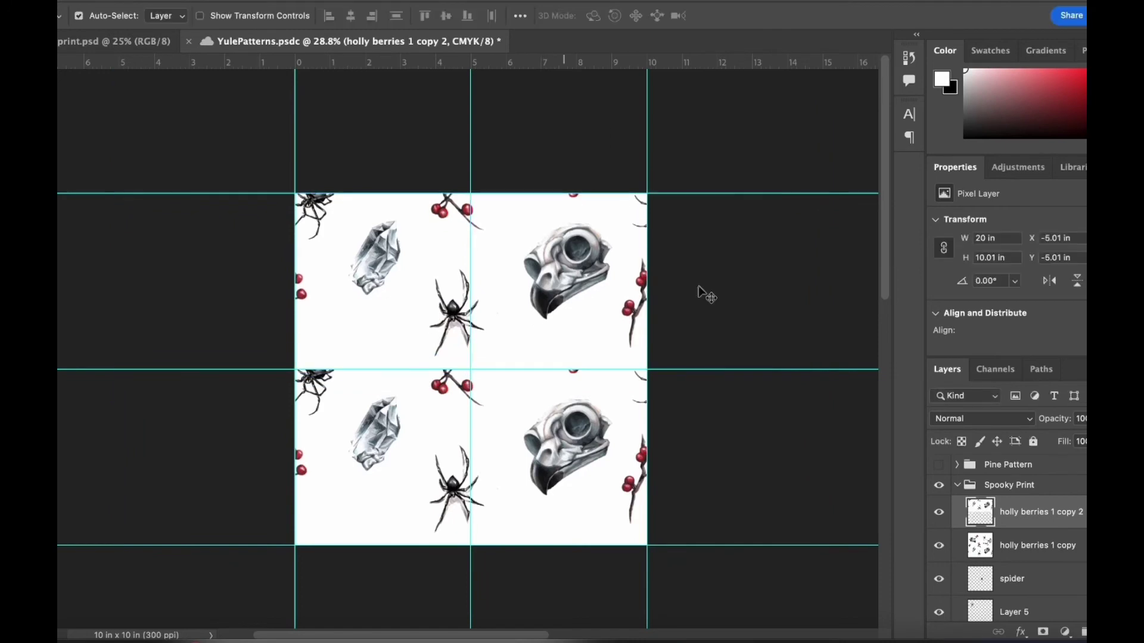
key(alt+bracketleft)
key(ctrl+t)
drag(620, 429, 586, 550)
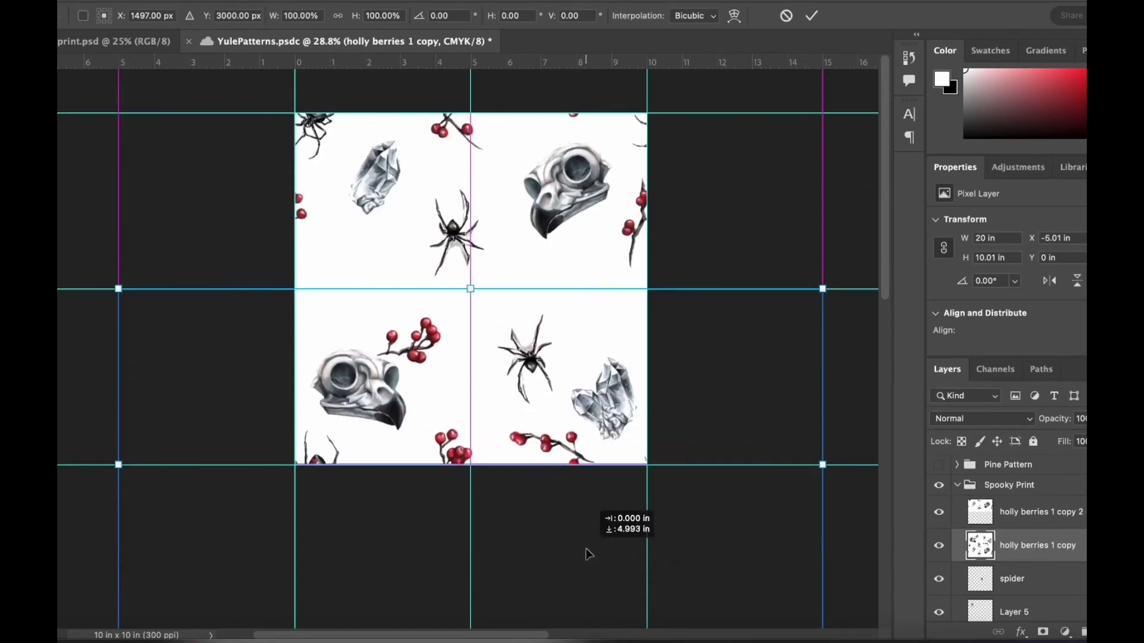
key(Return)
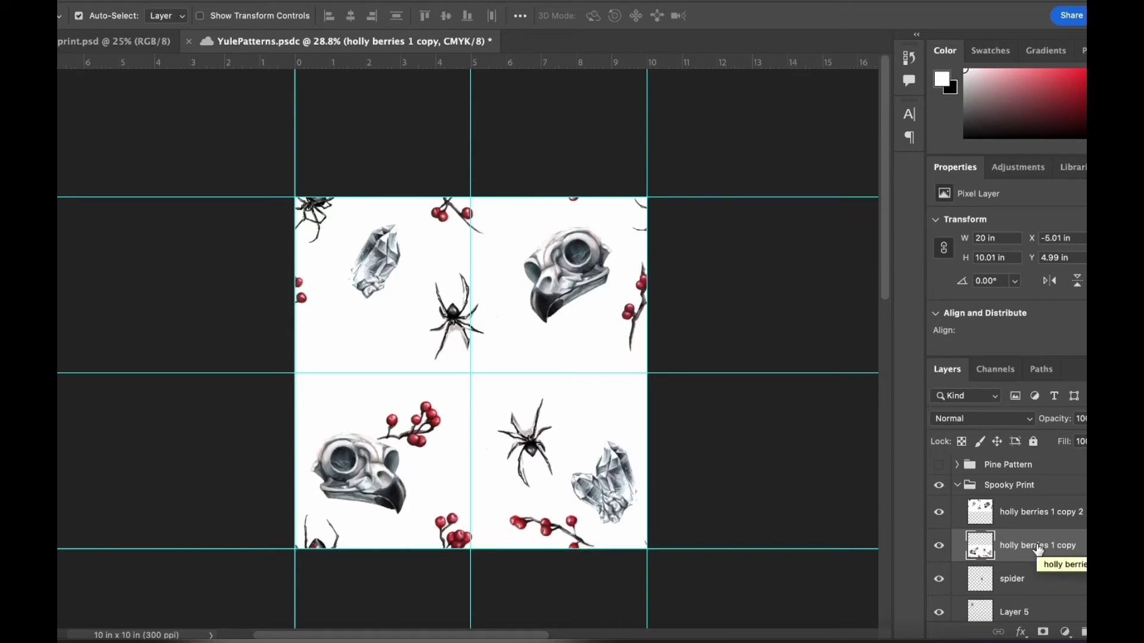
Duplicate the holly berries 3 copy and holly berries 2 layers and place the duplicates above the offset layers
scroll(1012, 536, down, 6)
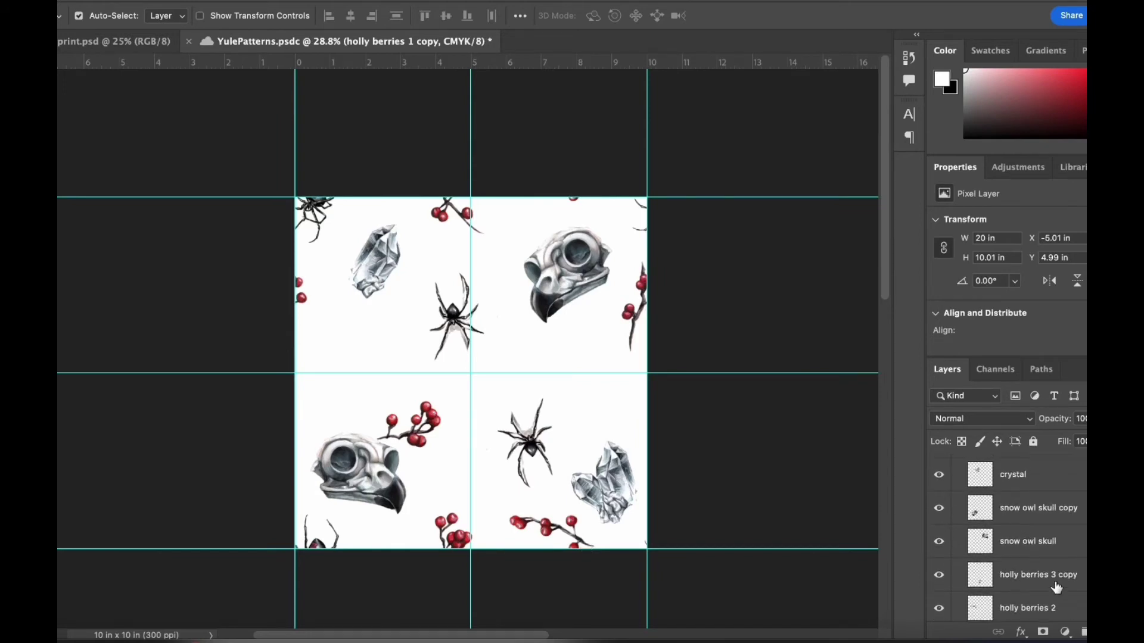
click(1054, 576)
shift+click(1052, 599)
drag(1052, 598, 1060, 500)
click(810, 450)
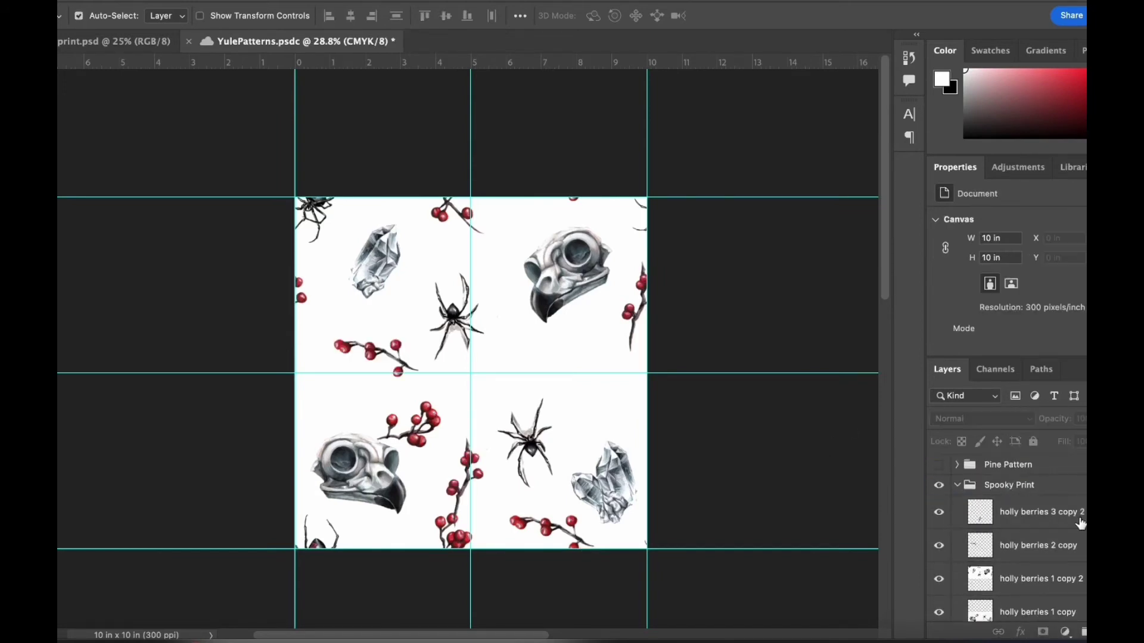
Move the duplicated holly berries 3 sprig into the central gap between the two spiders
click(1078, 520)
key(super+t)
drag(458, 527, 500, 393)
key(Return)
Rotate and reposition the holly berries 2 copy in the gap above the lower-left owl skull
click(369, 351)
key(ctrl+t)
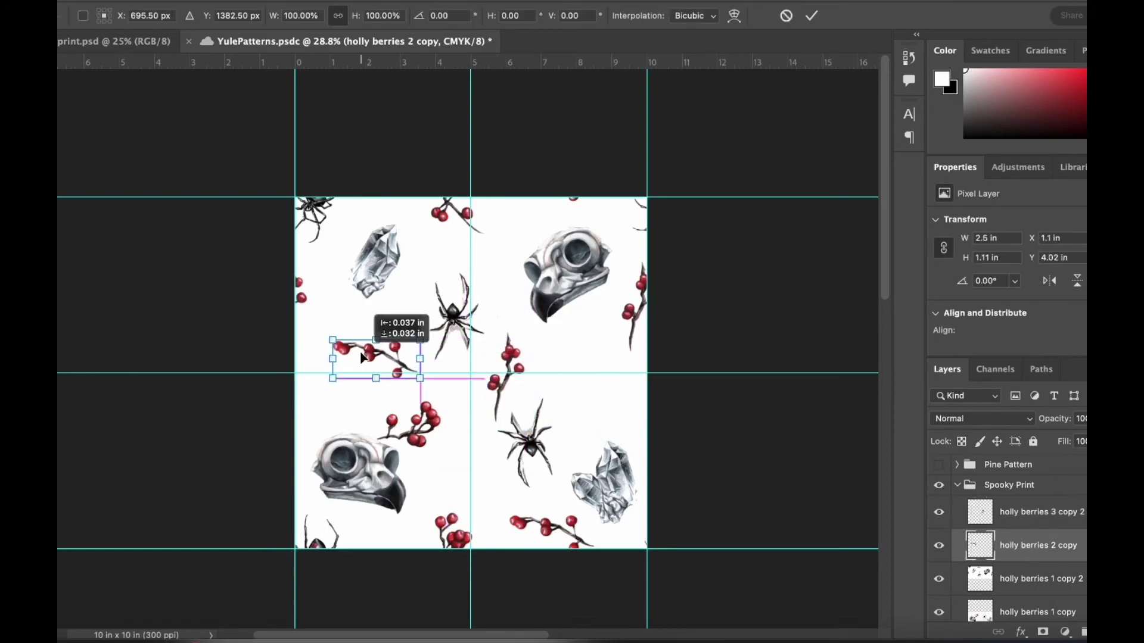
drag(427, 314, 422, 403)
drag(381, 357, 346, 385)
key(Return)
Swap the two loose sprigs, placing the holly berries 3 duplicate between the crystal and the lower-left owl skull
mouse_move(499, 406)
mouse_down()
mouse_move(579, 401)
mouse_move(508, 395)
mouse_up()
drag(349, 404, 581, 414)
drag(523, 367, 452, 355)
key(ctrl+z)
drag(514, 390, 349, 392)
Try the holly berries 2 copy flipped and rotated between the upper-right skull and the spider, and delete it
click(582, 413)
key(ctrl+t)
mouse_move(619, 327)
mouse_down()
mouse_move(560, 455)
mouse_move(623, 324)
mouse_up()
drag(513, 299, 682, 325)
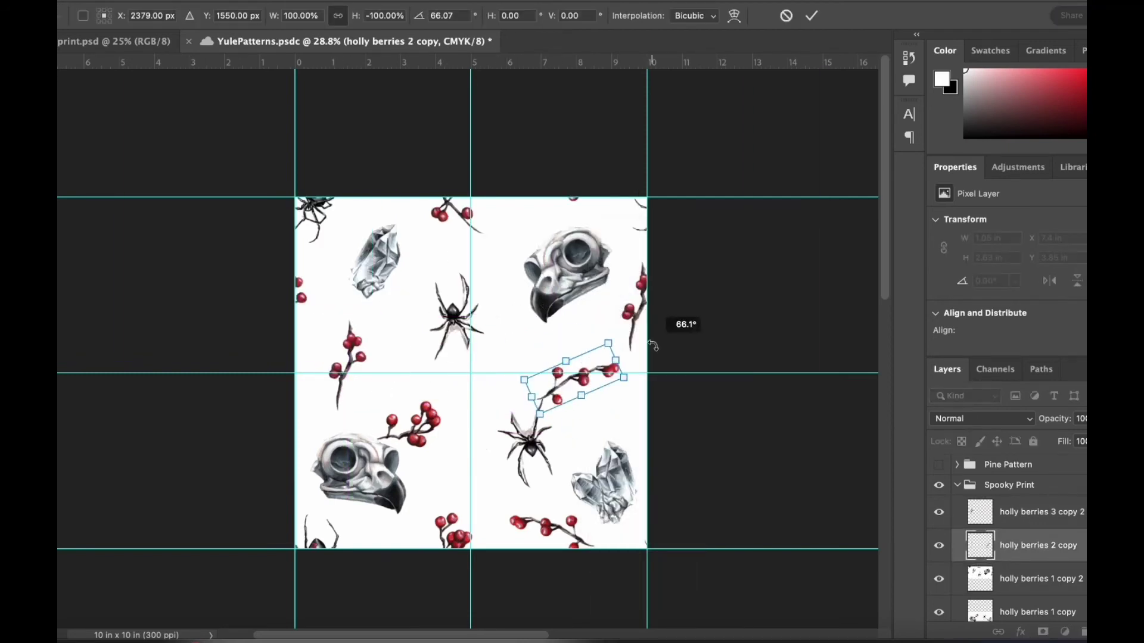
drag(584, 388, 532, 369)
key(Return)
key(BackSpace)
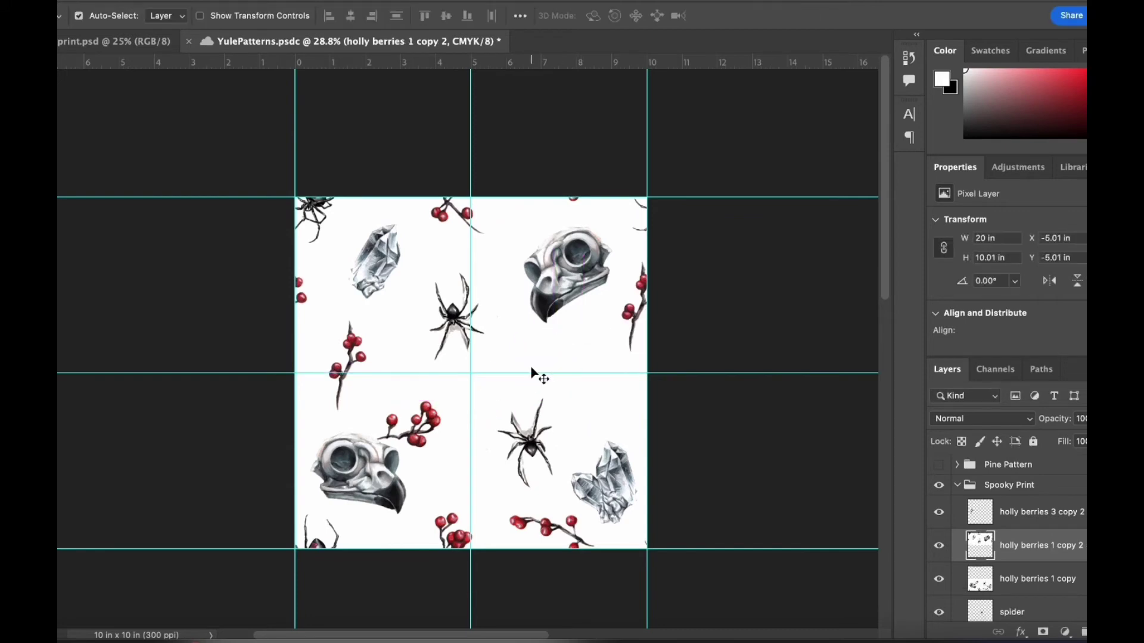
Duplicate the original holly berries 1 layer and place the copy at the top of the Spooky Print group
scroll(1015, 543, down, 8)
scroll(1016, 541, down, 6)
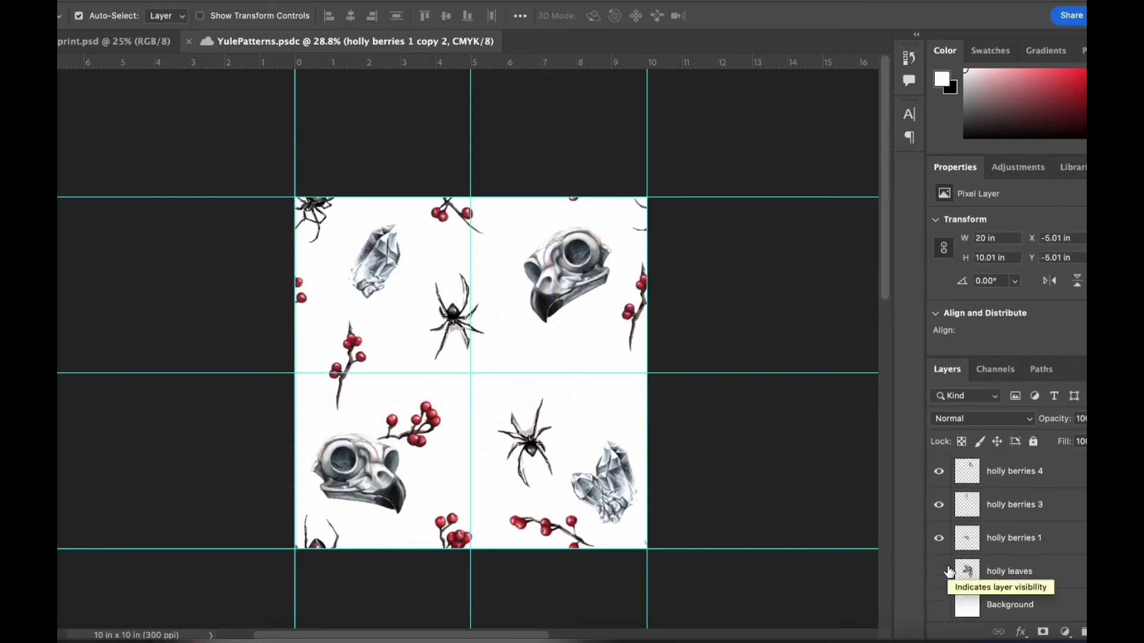
scroll(983, 536, up, 1)
click(1017, 563)
key(super+j)
drag(1018, 563, 1025, 437)
key(ctrl+t)
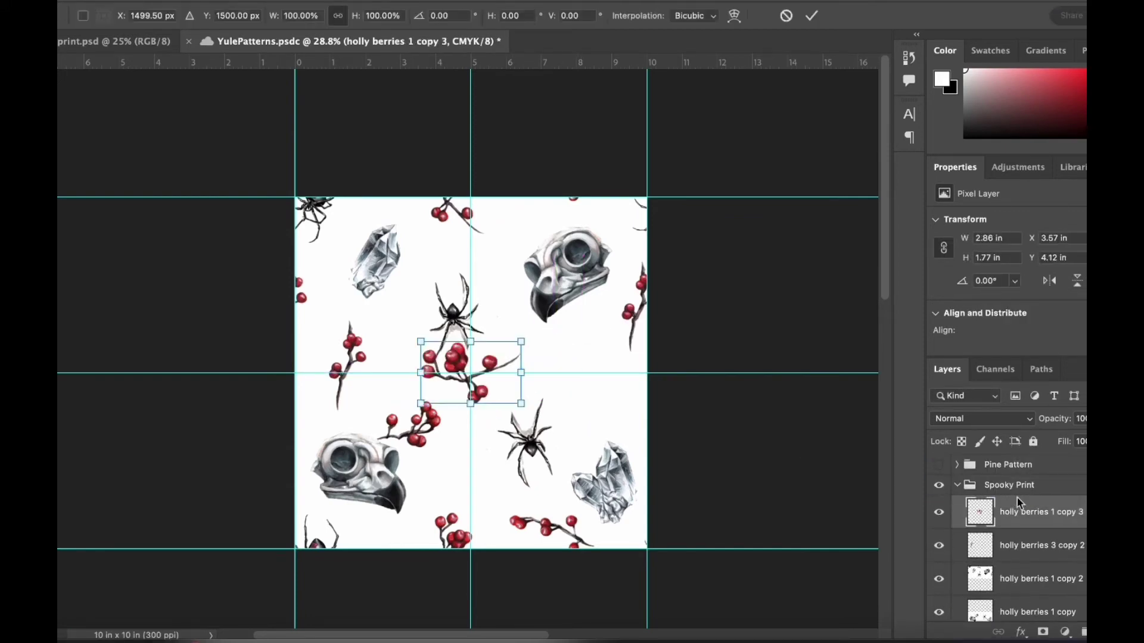
Flip the new holly berries 1 copy vertically, rotate it clockwise and place it below the upper-right owl skull
drag(483, 397, 557, 390)
right_click(556, 387)
click(620, 611)
drag(486, 405, 455, 362)
drag(543, 355, 567, 358)
key(Return)
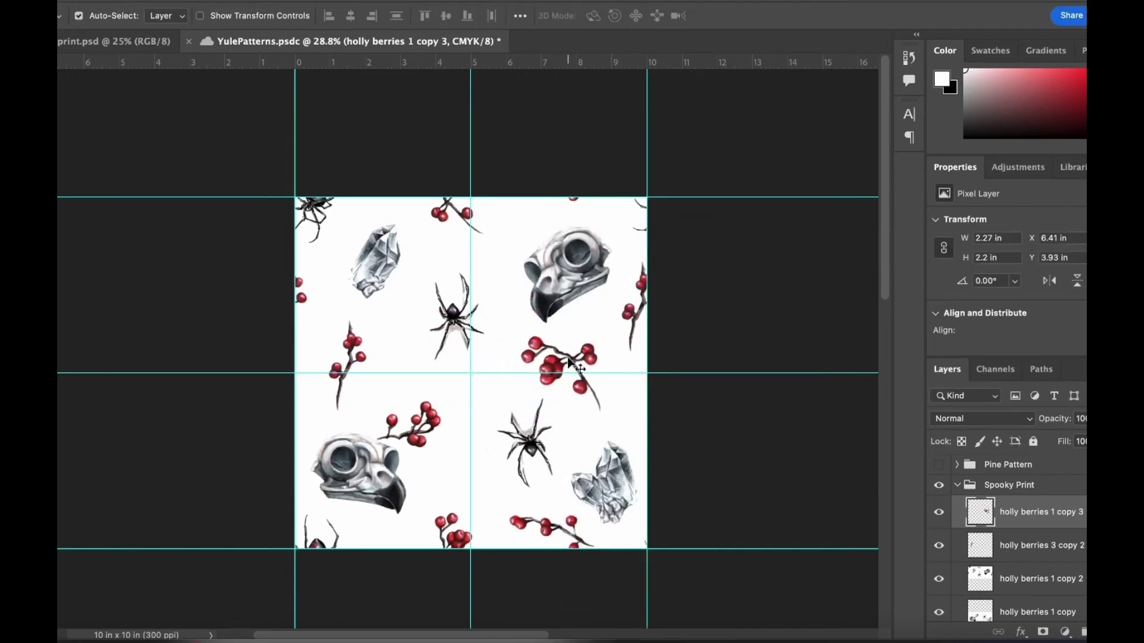
Flip the new berry sprig horizontally, adjust its rotation and fit it between the upper-right skull and the spider
key(ctrl+t)
drag(560, 306, 543, 307)
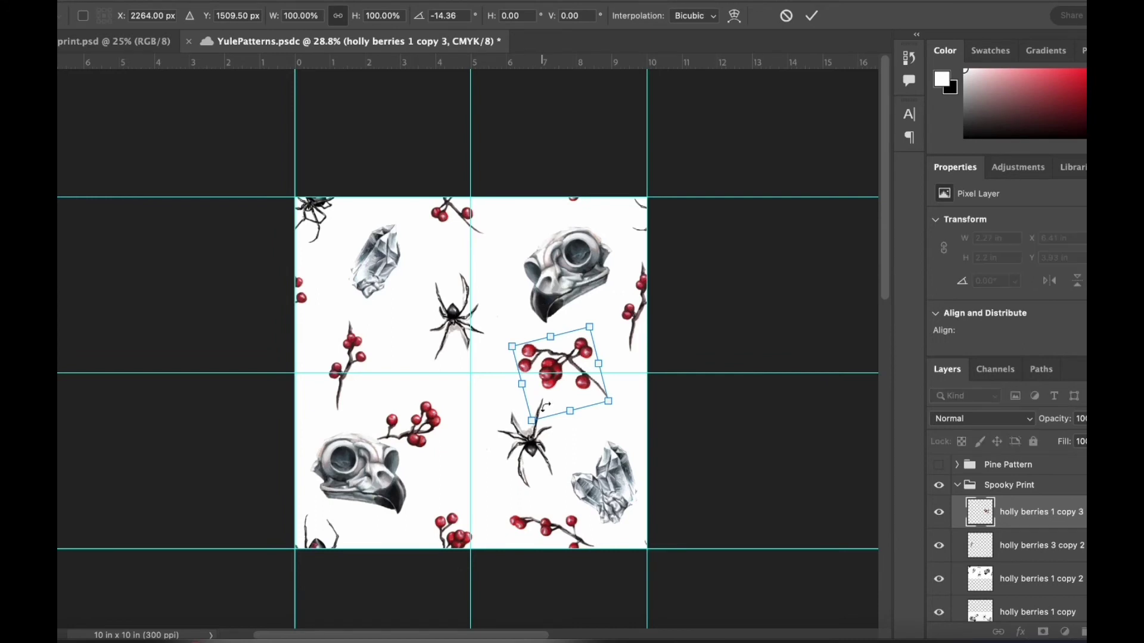
right_click(562, 388)
click(589, 604)
drag(634, 330, 648, 368)
drag(575, 396, 567, 400)
key(Return)
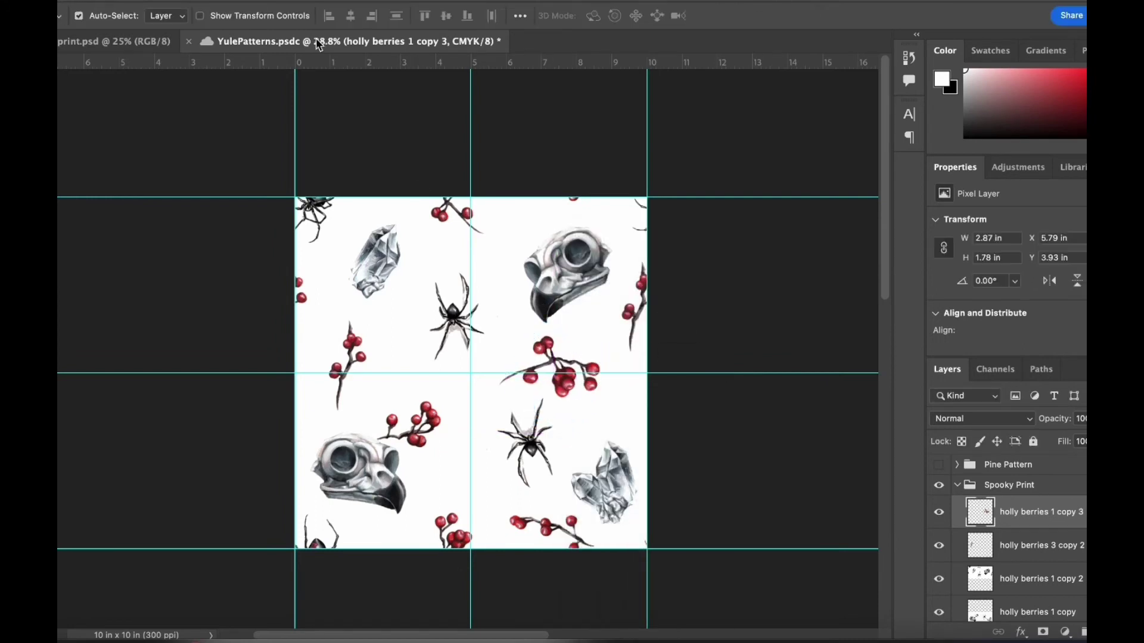